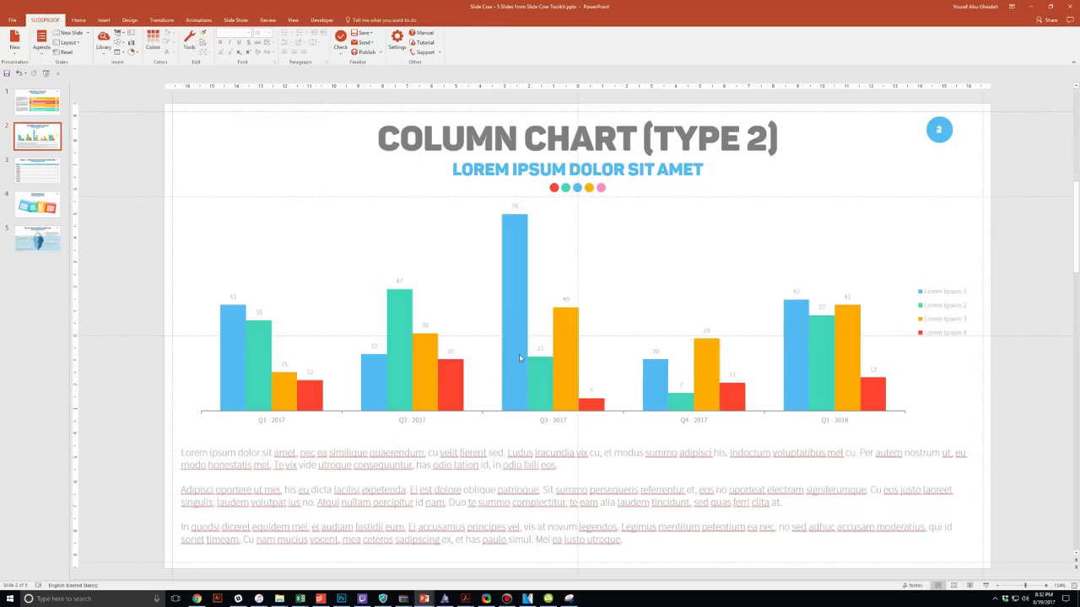
Change the first series of the column chart to 77 for Q1, 55 for Q2 and 4 for Q3 2017.
{"action": "left_click", "coordinate": [519, 358]}
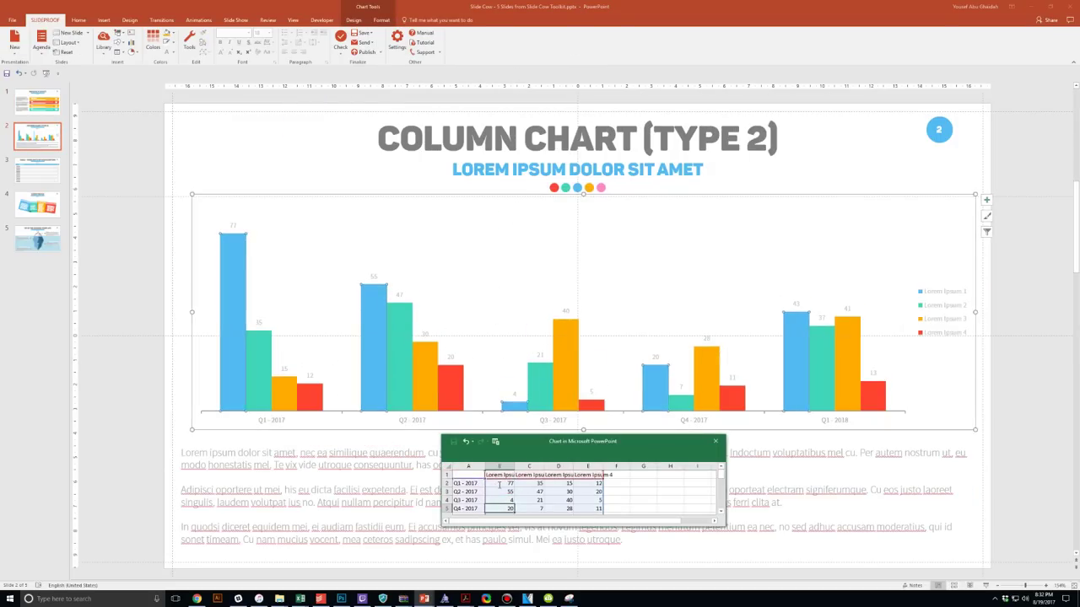
{"action": "left_click", "coordinate": [37, 171]}
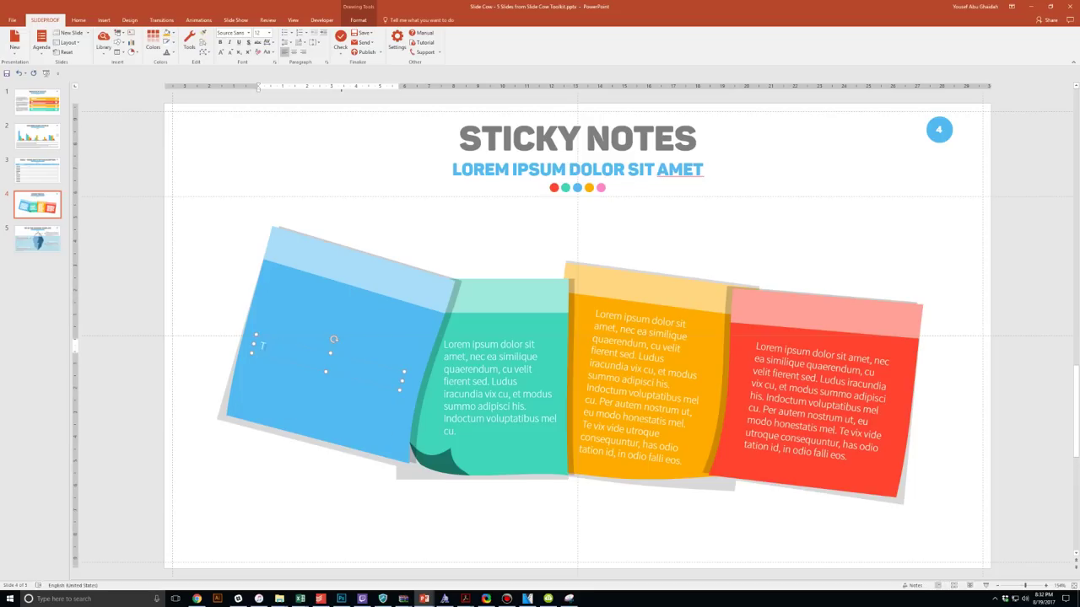
Enter text reading "you'd like" on the blue sticky note and change the fill colour of the curled note.
{"action": "type", "text": "you'd like"}
{"action": "left_click", "coordinate": [473, 456]}
{"action": "left_click", "coordinate": [319, 32]}
{"action": "left_click", "coordinate": [295, 108]}
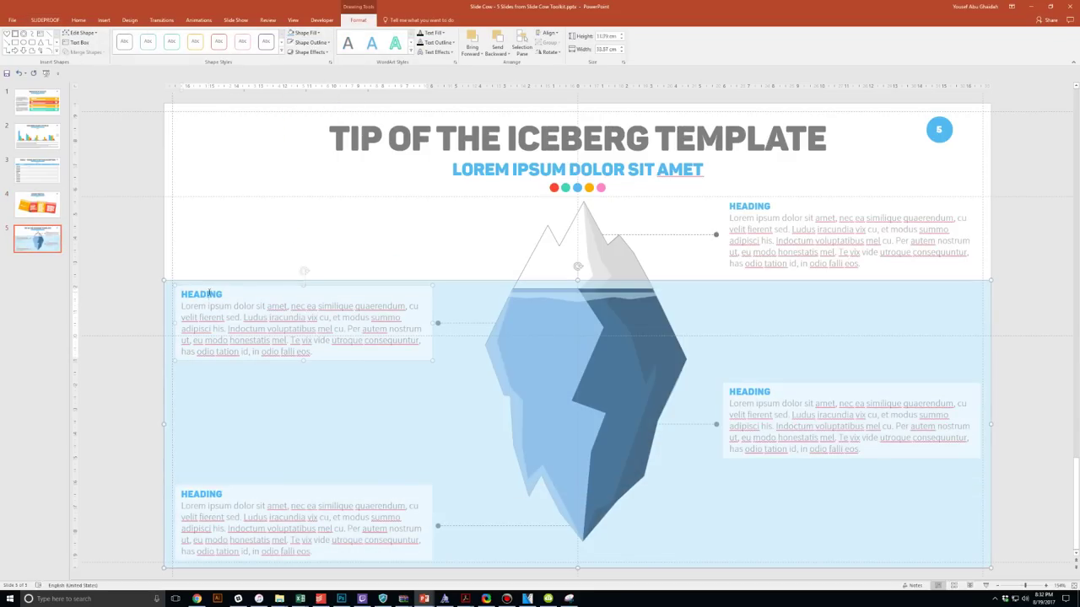
Replace the upper-left heading on the iceberg slide with "CHANGE HEADING HERE".
{"action": "type", "text": "CHANGE HEADING HERE"}
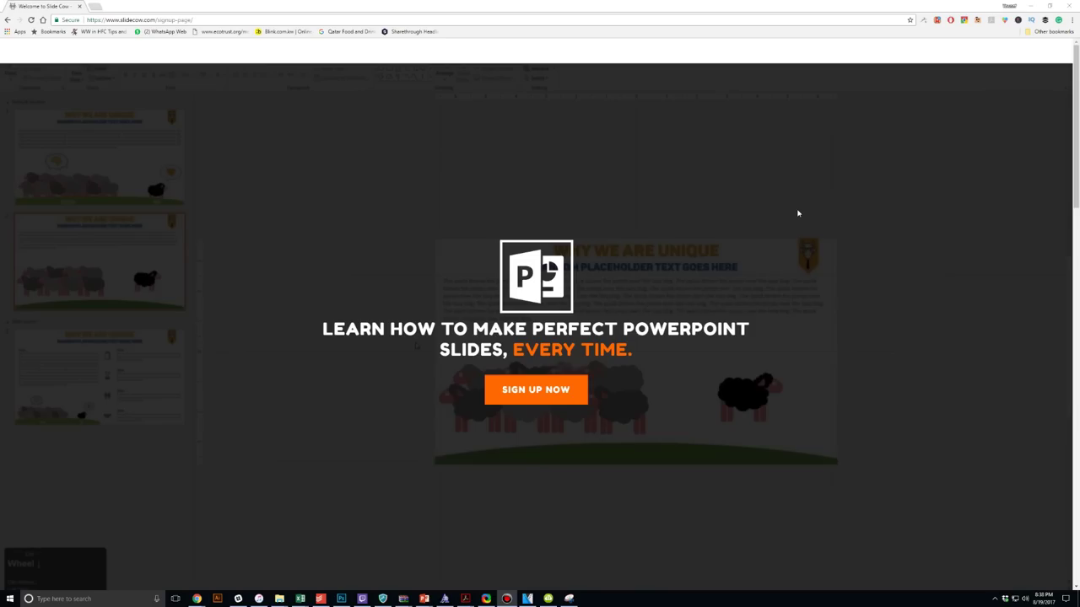
Switch to the Slide Cow sign-up page in Chrome and fill in the first-name field of the subscription form.
{"action": "scroll", "coordinate": [796, 210], "scroll_direction": "down", "scroll_amount": 10}
{"action": "scroll", "coordinate": [796, 213], "scroll_direction": "down", "scroll_amount": 5}
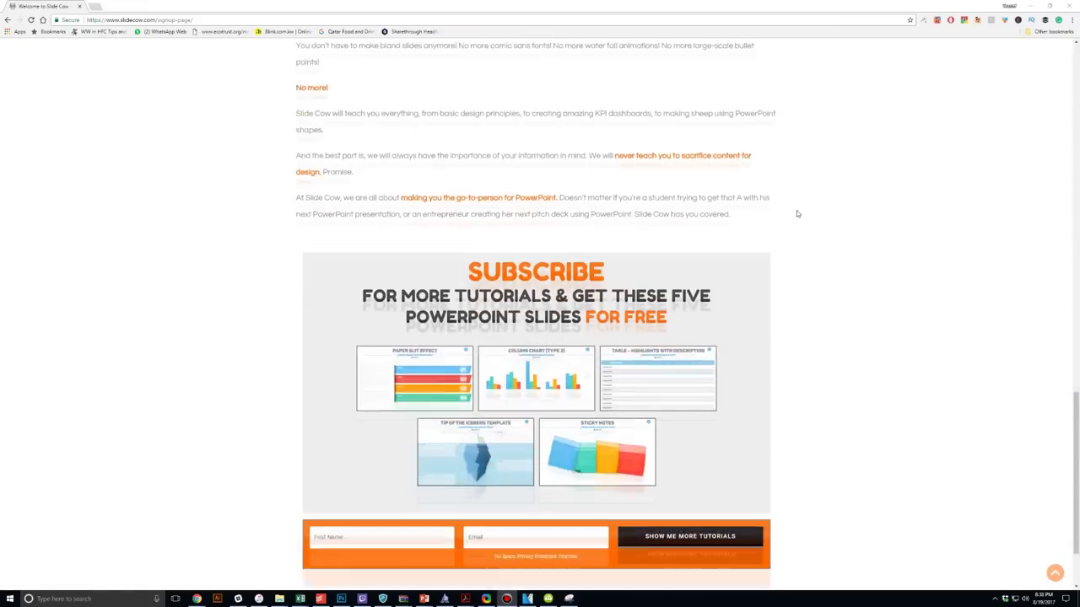
{"action": "left_click", "coordinate": [347, 436]}
{"action": "type", "text": "Your first"}
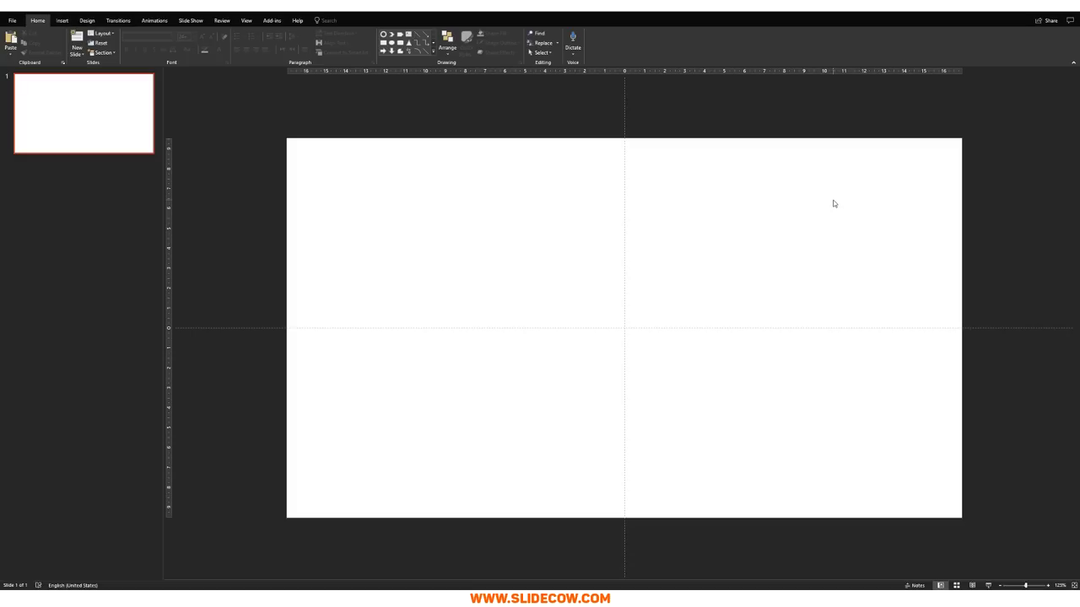
Paste the skyscraper photo onto the blank PowerPoint slide and dismiss the design suggestions.
{"action": "key", "text": "ctrl+v"}
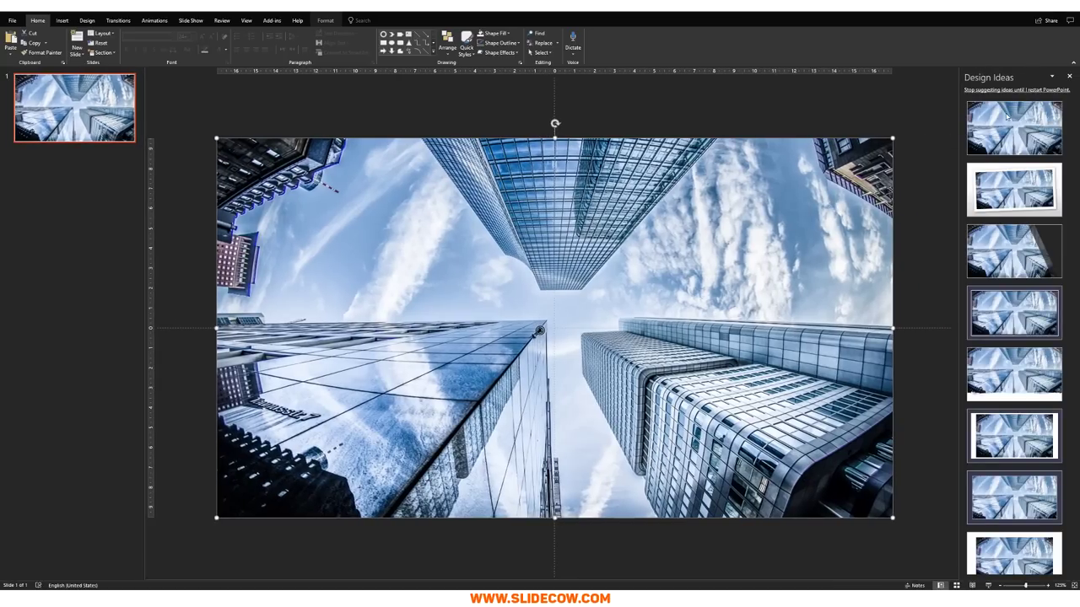
{"action": "left_click", "coordinate": [1068, 76]}
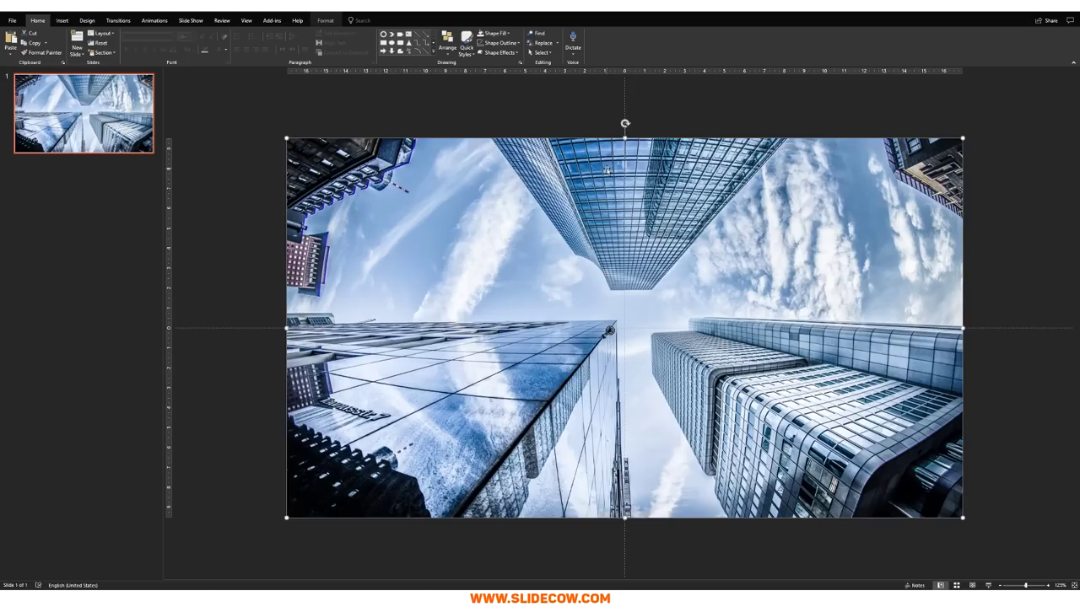
Compress only this photo to the Web (150 ppi) resolution.
{"action": "left_click", "coordinate": [324, 20]}
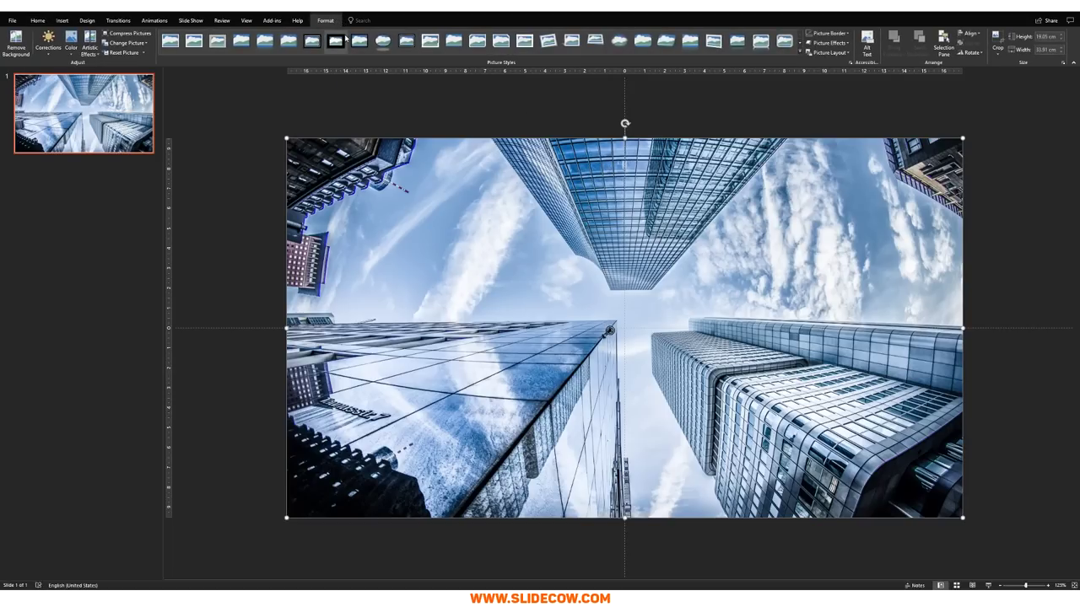
{"action": "left_click", "coordinate": [134, 33]}
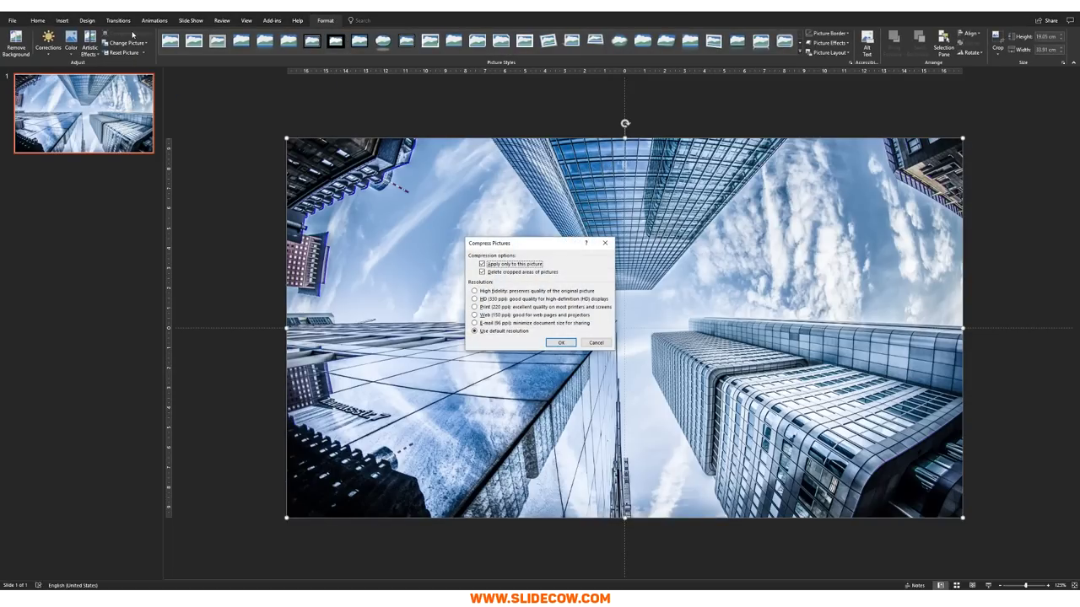
{"action": "left_click", "coordinate": [505, 316]}
{"action": "left_click", "coordinate": [560, 343]}
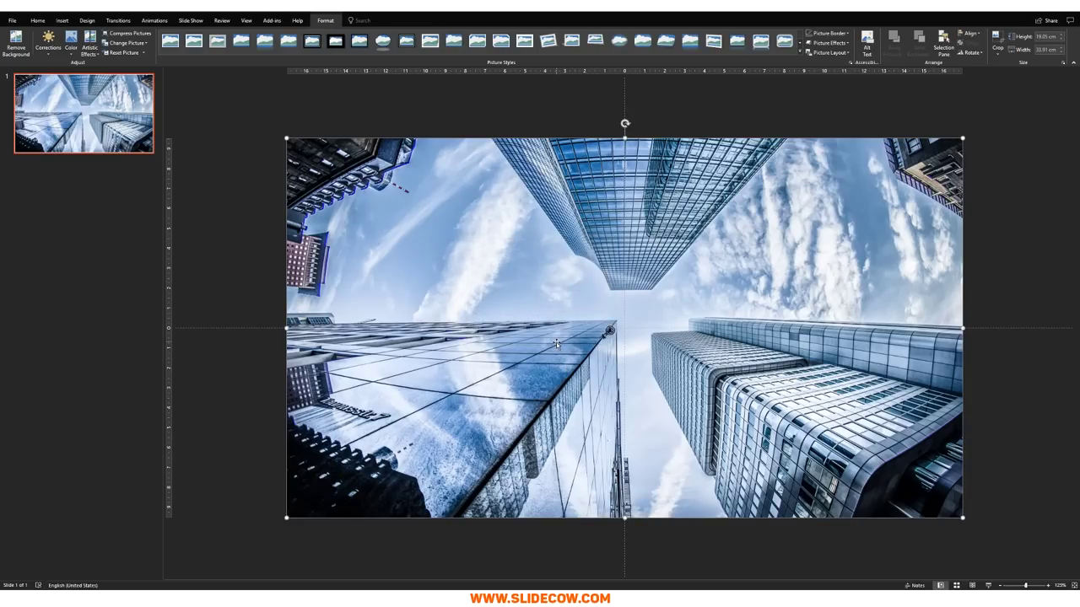
Recolor the skyscraper photo to Grayscale and set its brightness to -50%.
{"action": "left_click", "coordinate": [72, 47]}
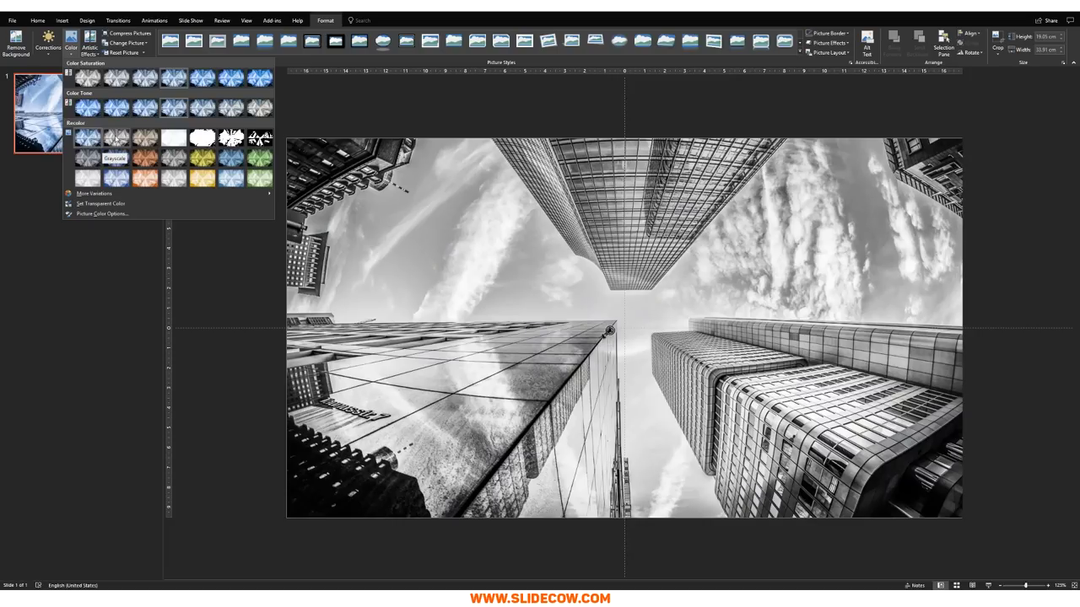
{"action": "left_click", "coordinate": [116, 140]}
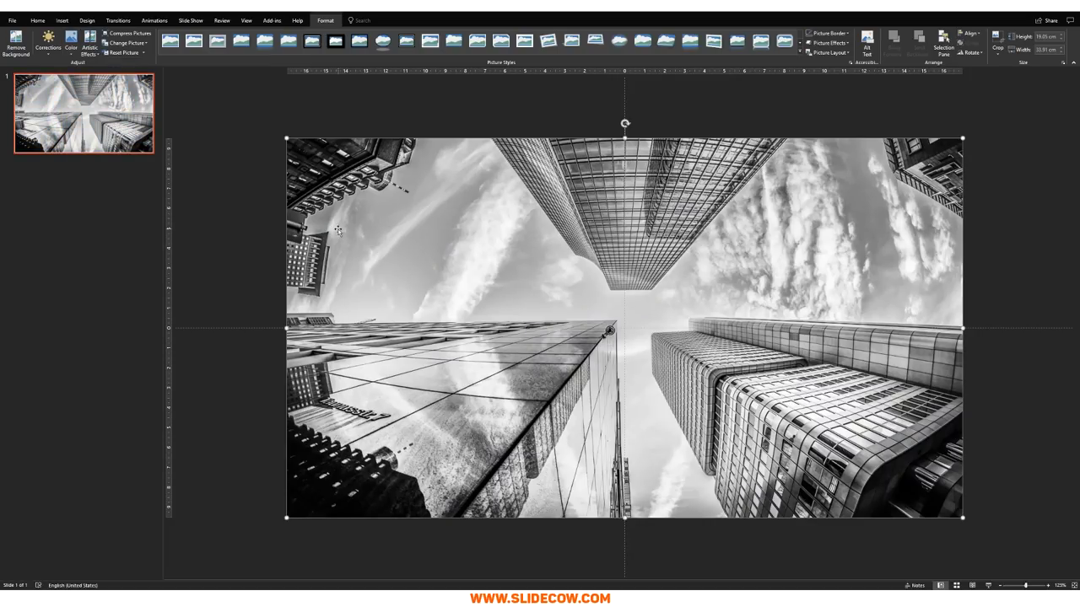
{"action": "left_click", "coordinate": [48, 40]}
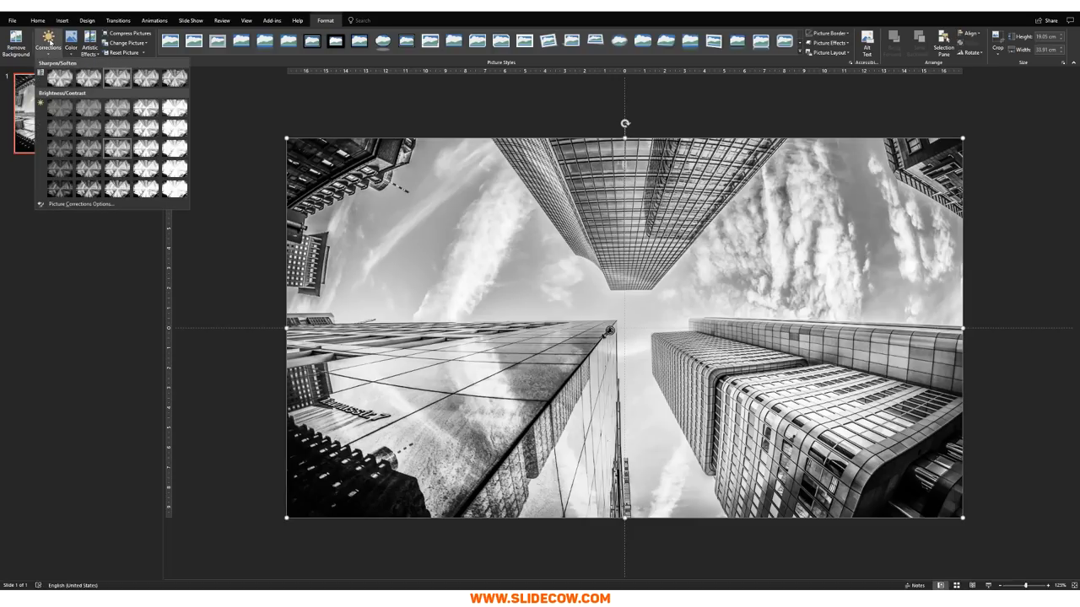
{"action": "left_click", "coordinate": [115, 205]}
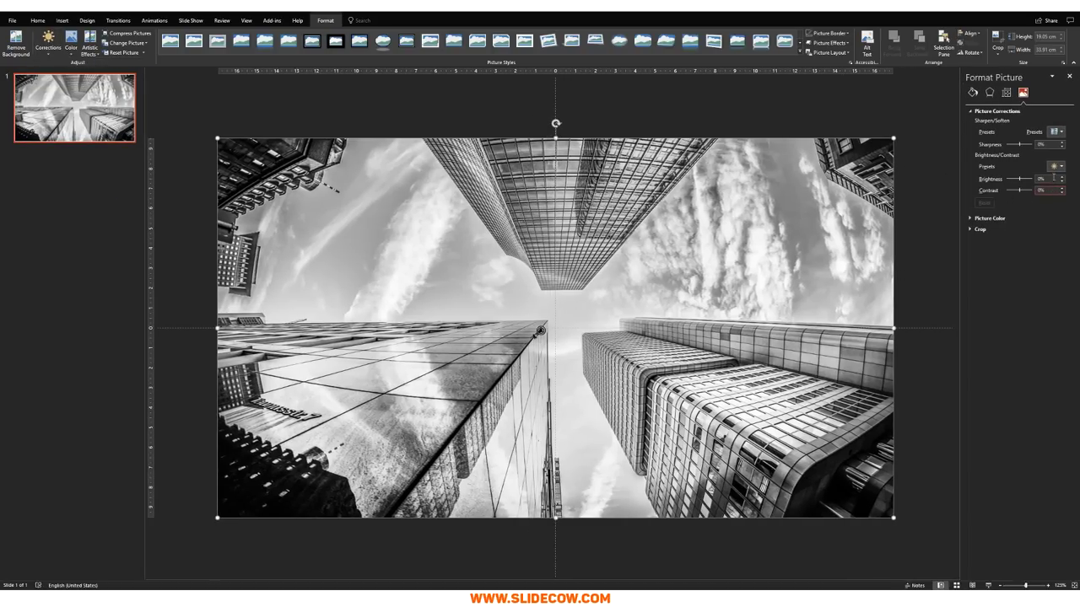
{"action": "type", "text": "-50"}
{"action": "key", "text": "Return"}
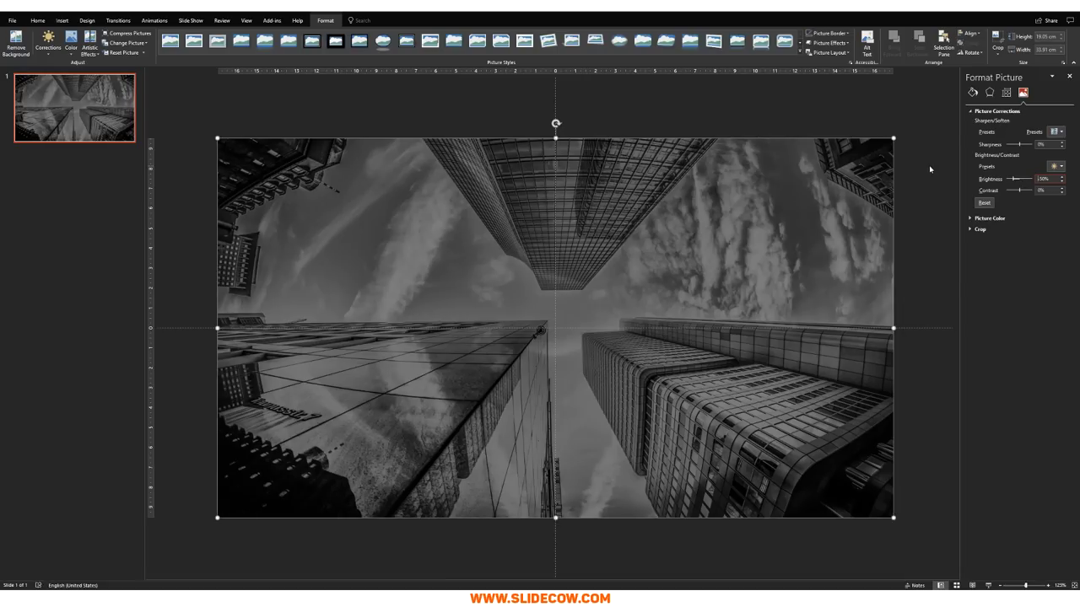
Apply the Paint Strokes artistic effect to the photo with an intensity of 3.
{"action": "left_click", "coordinate": [93, 47]}
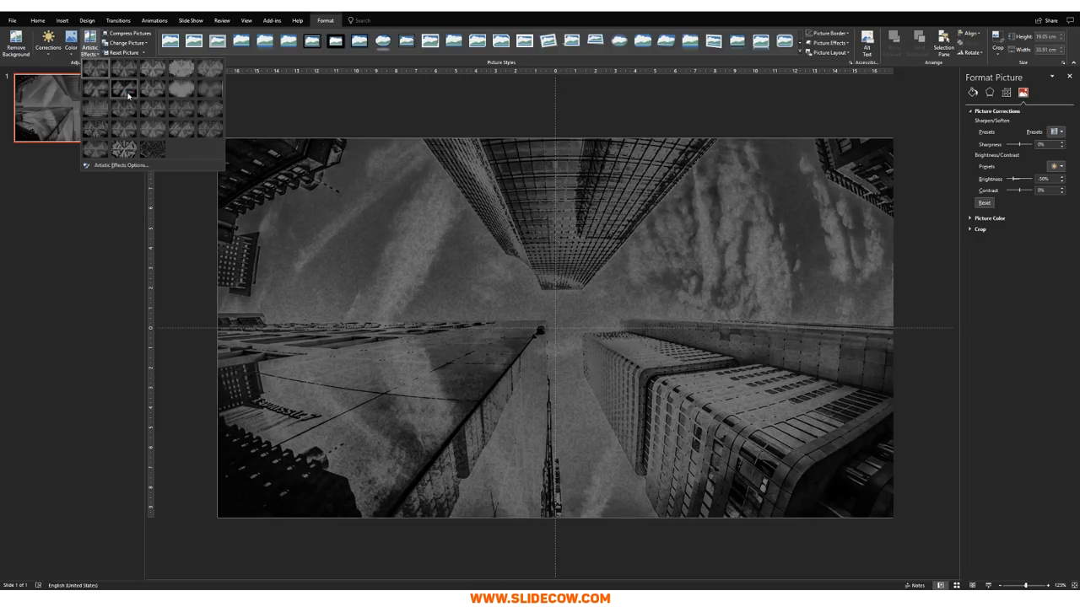
{"action": "left_click", "coordinate": [127, 95]}
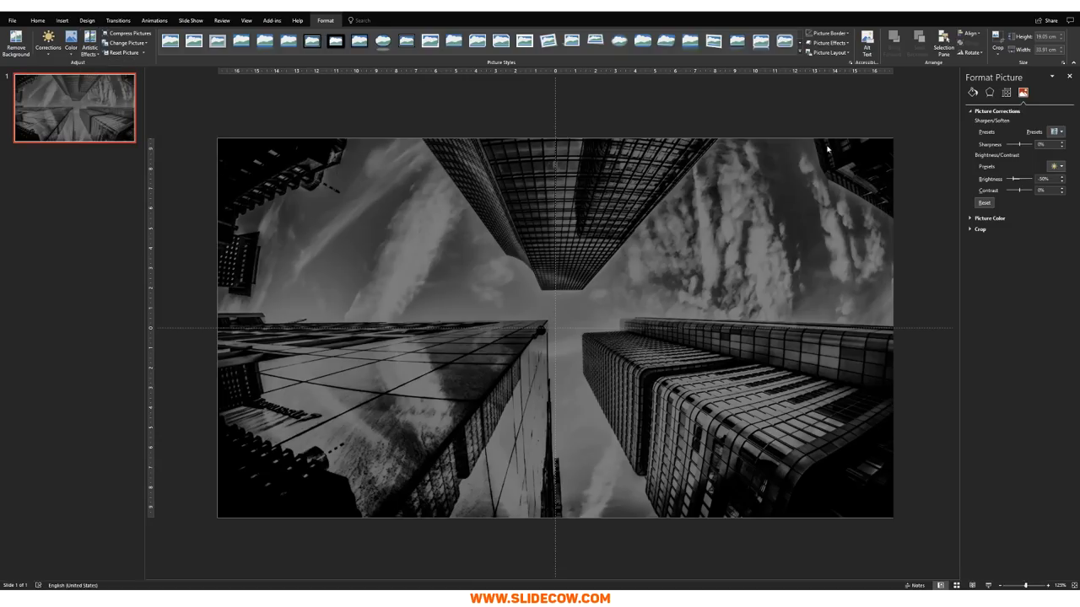
{"action": "left_click", "coordinate": [96, 54]}
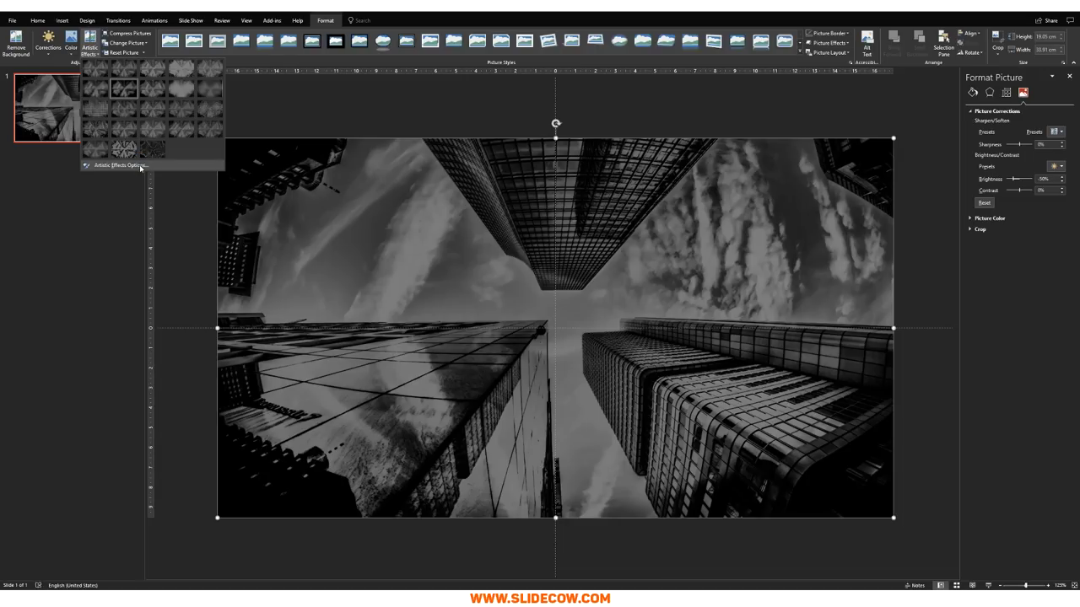
{"action": "left_click", "coordinate": [141, 167]}
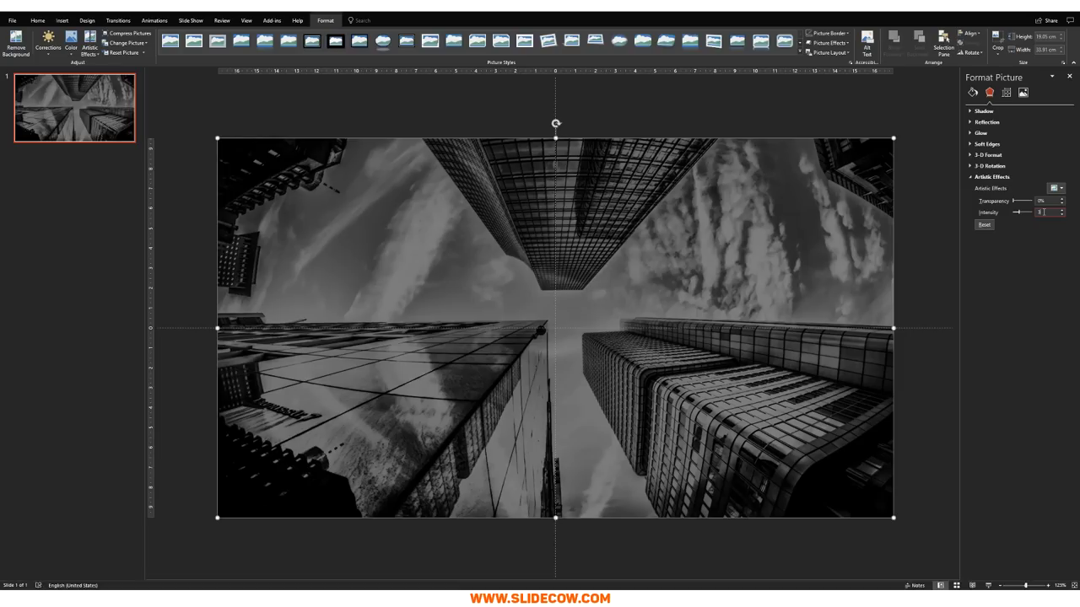
{"action": "left_click", "coordinate": [909, 260]}
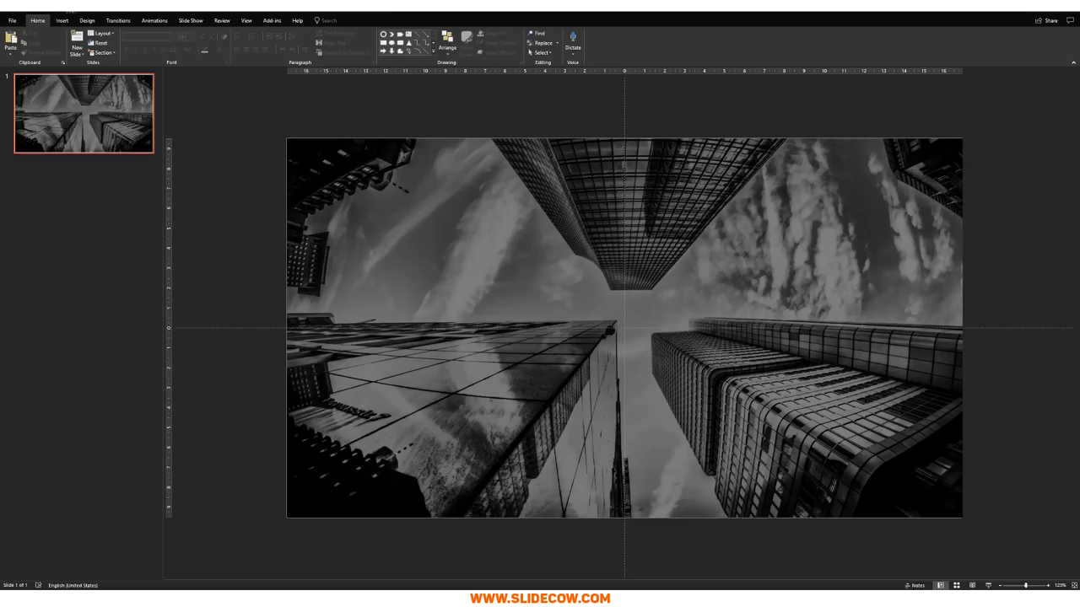
Draw a hollow circle about 9.3 cm across near the middle of the slide and thin its band.
{"action": "left_click", "coordinate": [61, 20]}
{"action": "left_click", "coordinate": [144, 40]}
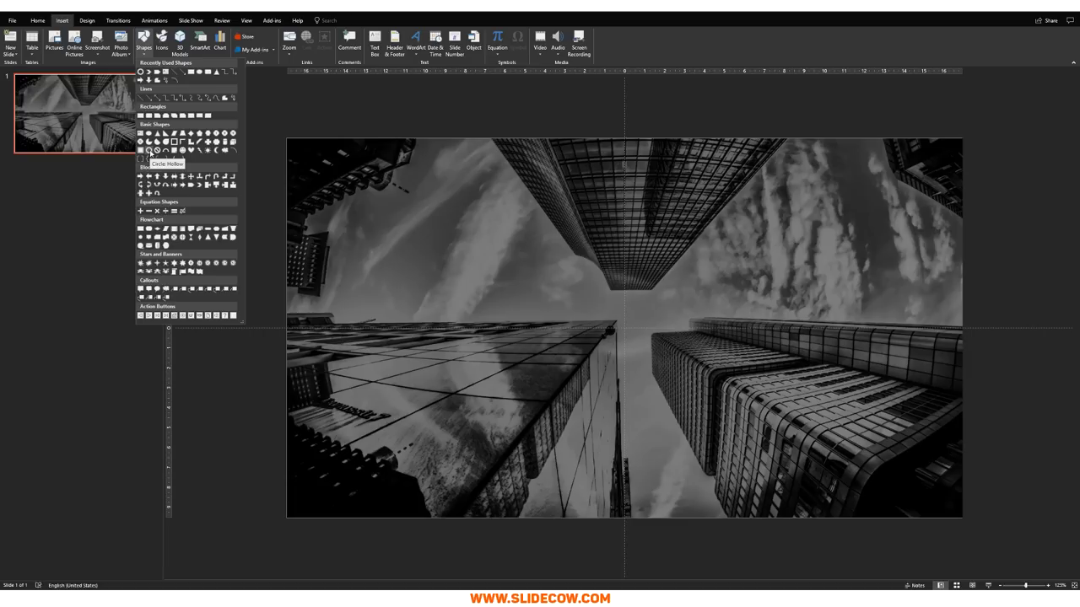
{"action": "left_click", "coordinate": [149, 152]}
{"action": "left_click_drag", "start_coordinate": [528, 246], "coordinate": [716, 368]}
{"action": "left_click_drag", "start_coordinate": [572, 343], "coordinate": [545, 342]}
Give the hollow circle a white fill with no outline.
{"action": "left_click", "coordinate": [311, 46]}
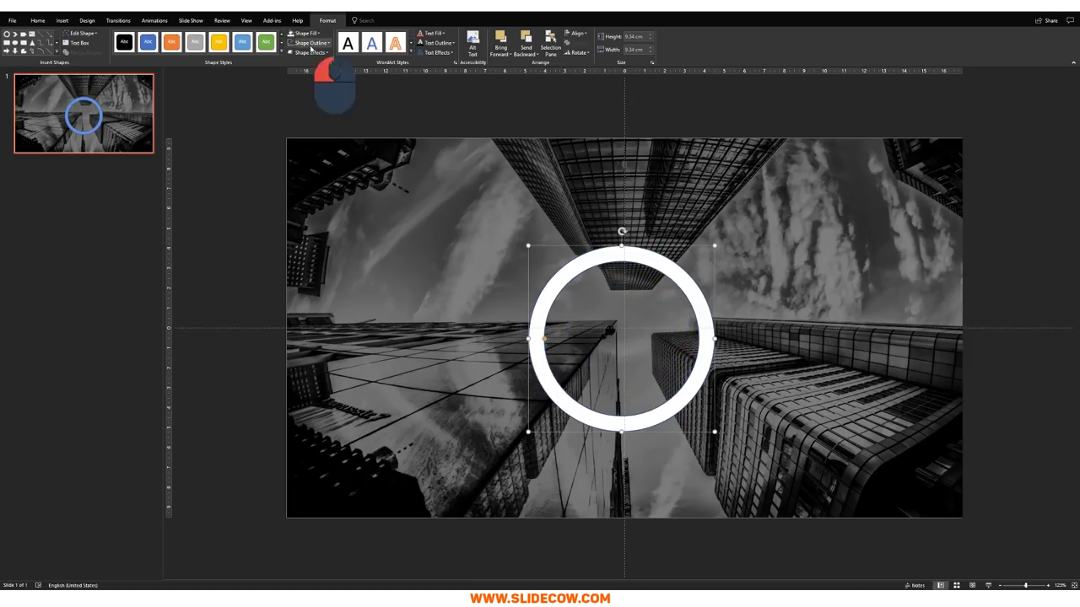
{"action": "left_click", "coordinate": [329, 126]}
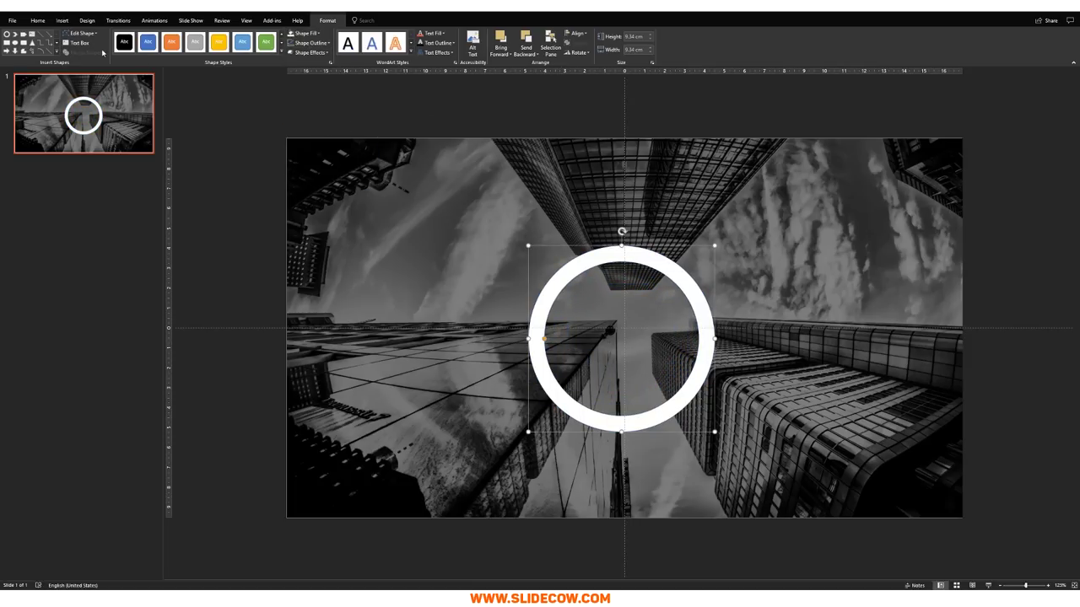
Align the white ring to the slide's middle and center, and make its band slightly thinner.
{"action": "left_click", "coordinate": [38, 20]}
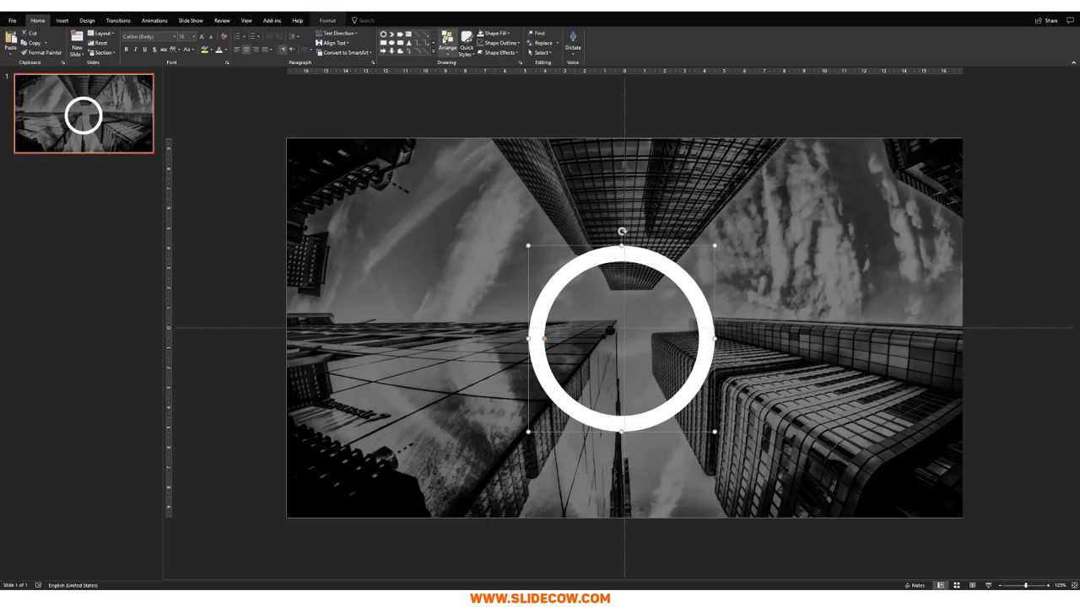
{"action": "left_click", "coordinate": [446, 42]}
{"action": "mouse_move", "coordinate": [473, 164]}
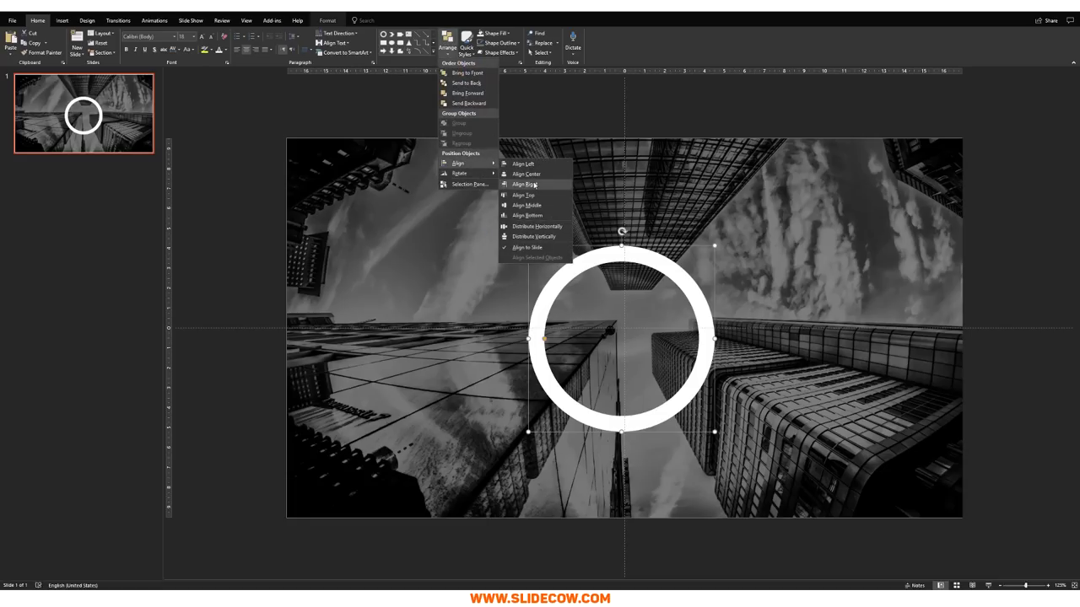
{"action": "left_click", "coordinate": [526, 205]}
{"action": "left_click", "coordinate": [446, 42]}
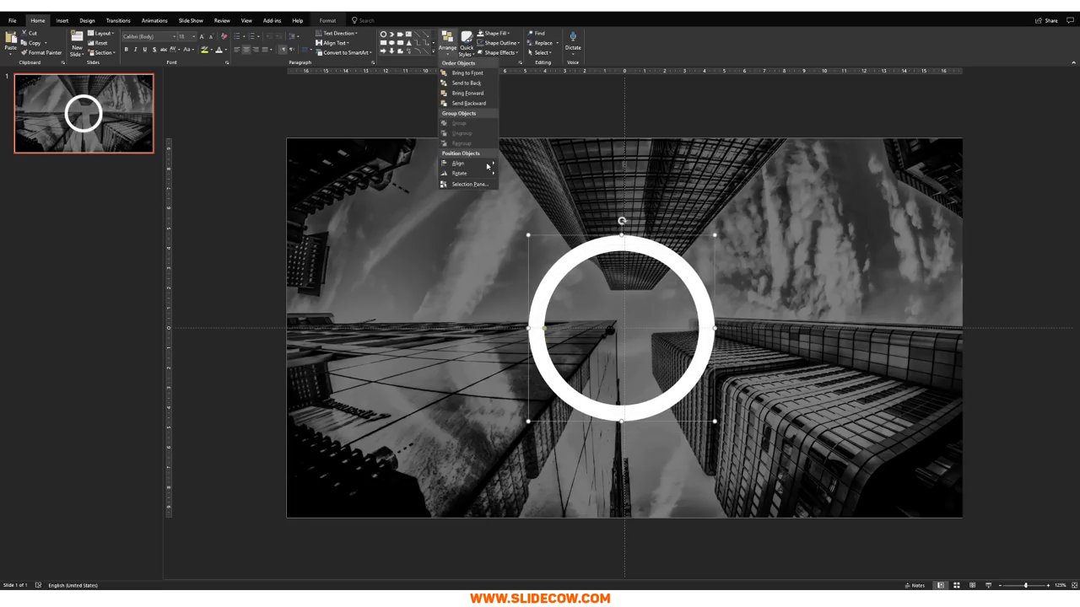
{"action": "mouse_move", "coordinate": [487, 167]}
{"action": "left_click", "coordinate": [539, 184]}
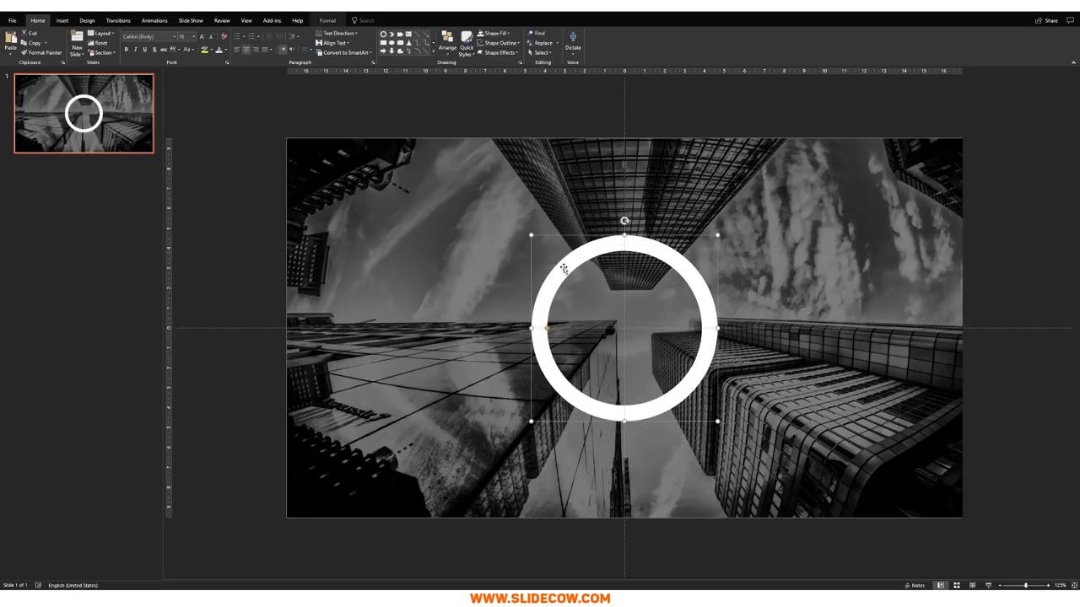
{"action": "left_click", "coordinate": [545, 331]}
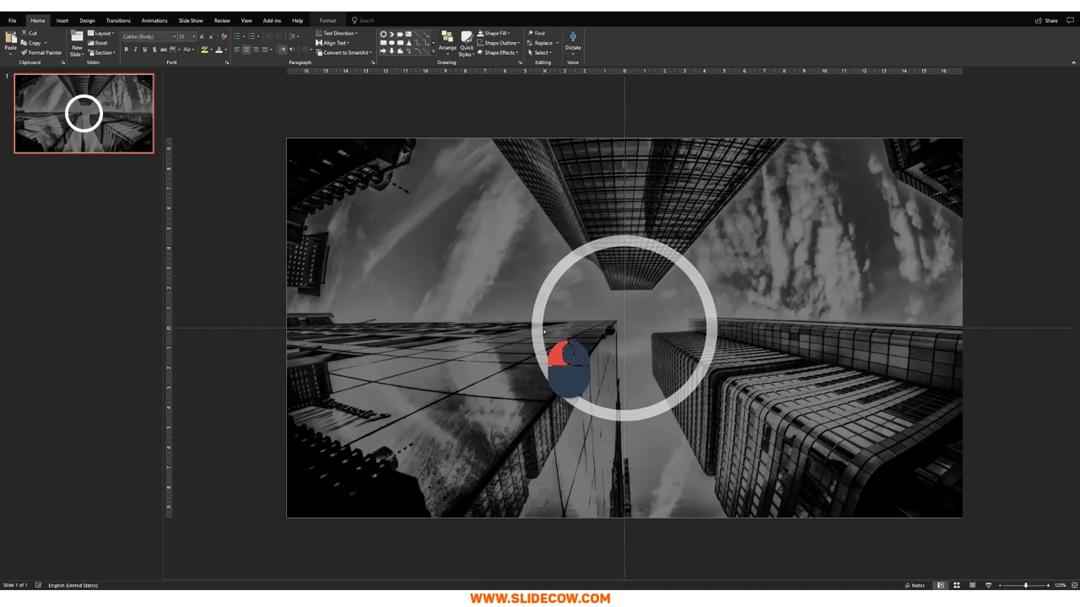
{"action": "left_click", "coordinate": [657, 105]}
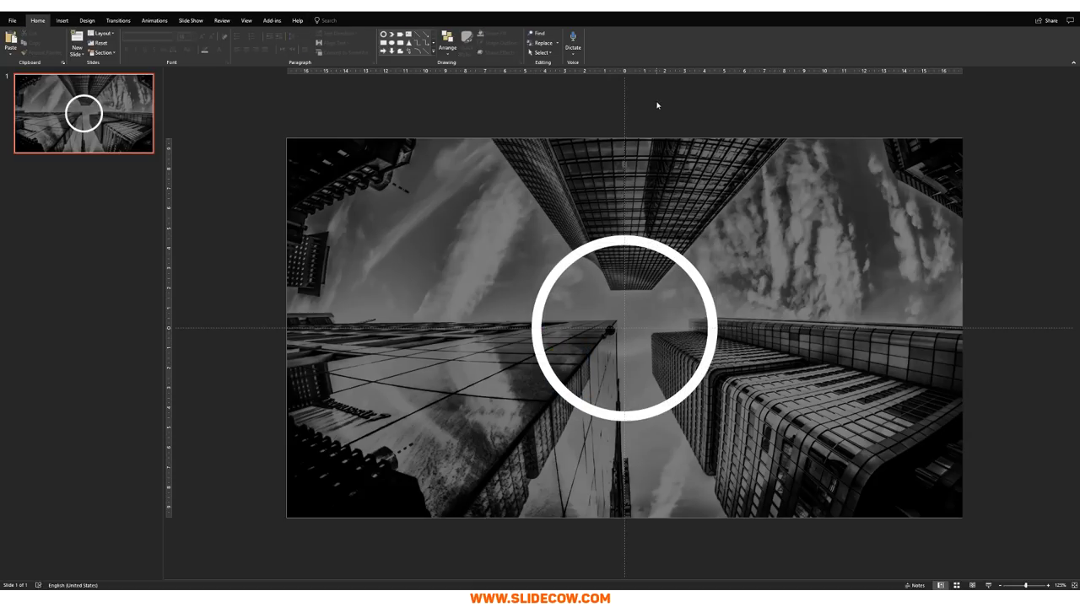
Add a text box inside the ring with the text "Hello!".
{"action": "left_click", "coordinate": [62, 21]}
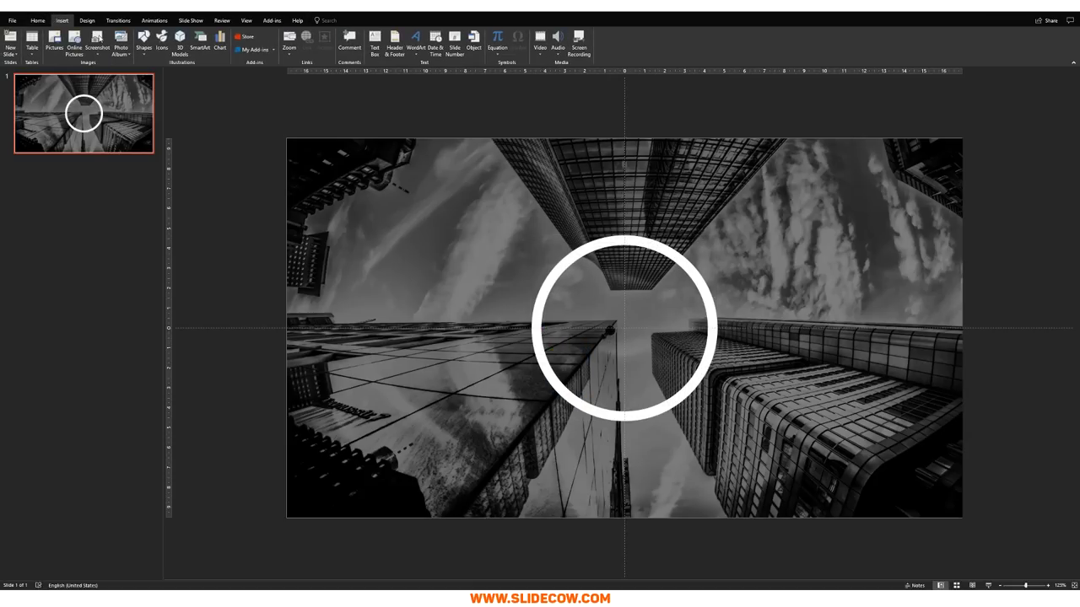
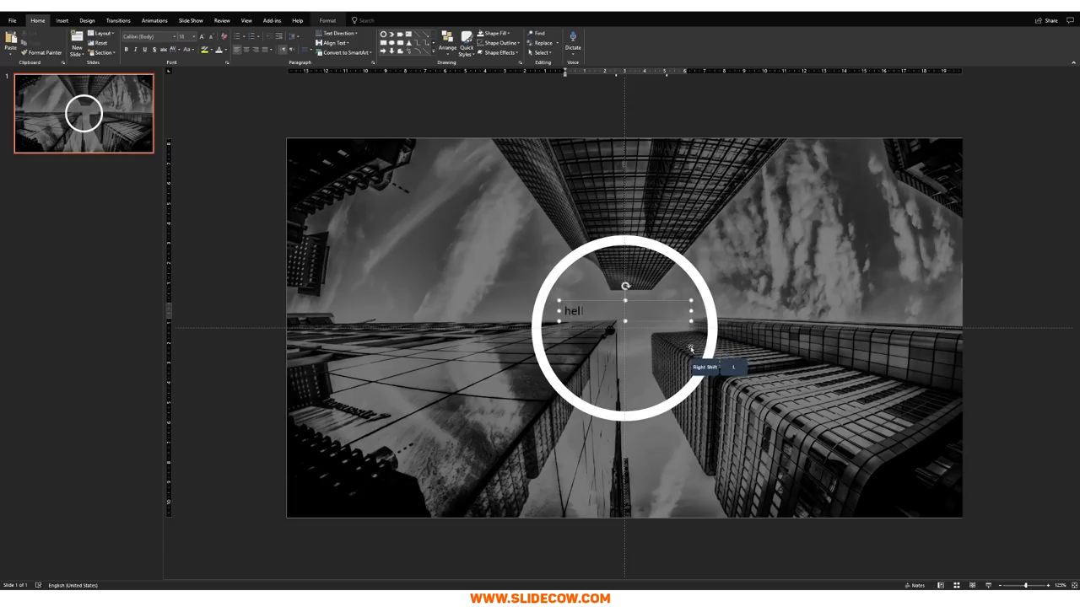
{"action": "key", "text": "Escape"}
Set the font of the "Hello!" text to Montserrat Black.
{"action": "left_click", "coordinate": [160, 37]}
{"action": "type", "text": "Montserrat"}
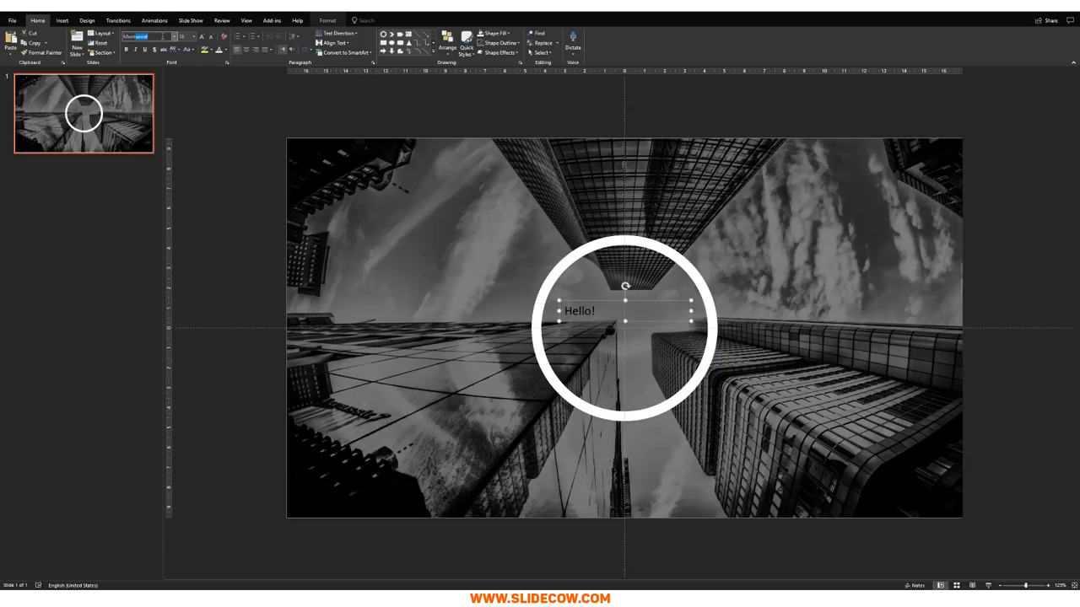
{"action": "left_click", "coordinate": [174, 37]}
{"action": "left_click", "coordinate": [194, 72]}
{"action": "left_click", "coordinate": [174, 37]}
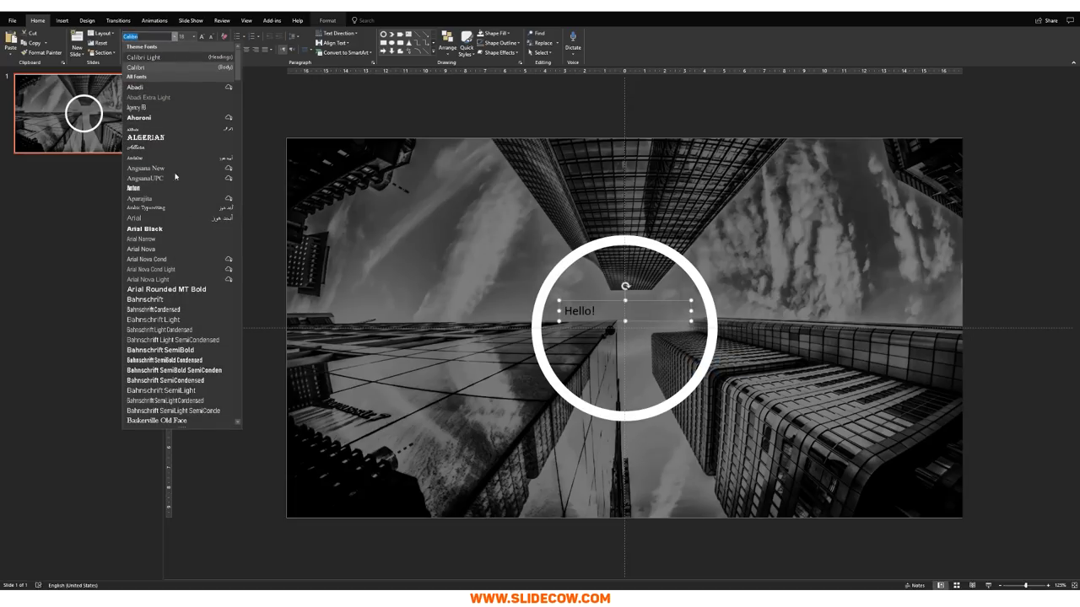
{"action": "scroll", "coordinate": [188, 219], "scroll_direction": "down", "scroll_amount": 20}
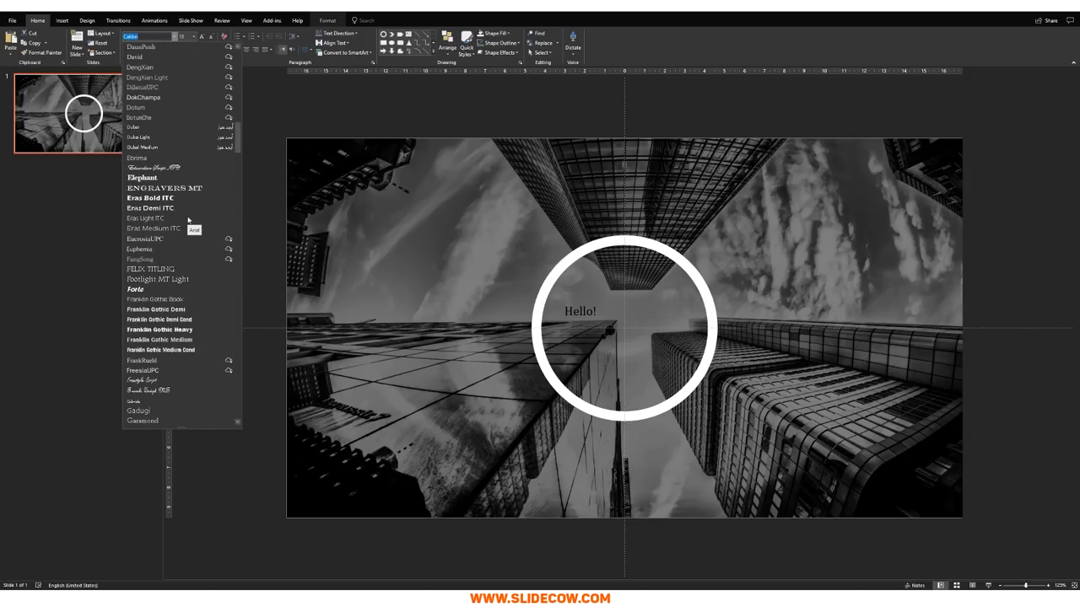
{"action": "scroll", "coordinate": [188, 219], "scroll_direction": "down", "scroll_amount": 20}
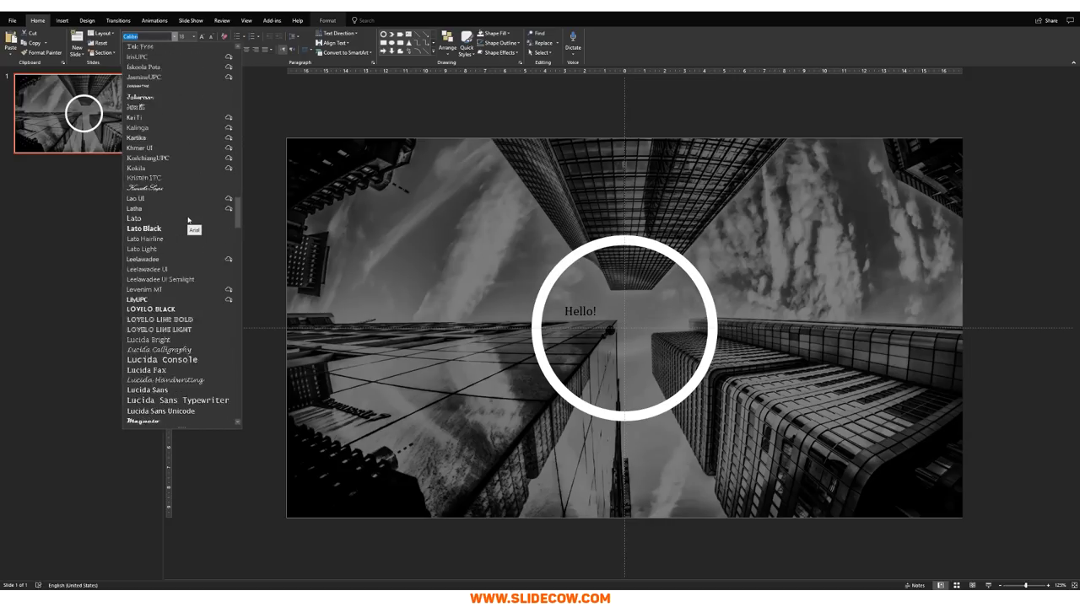
{"action": "scroll", "coordinate": [188, 219], "scroll_direction": "down", "scroll_amount": 20}
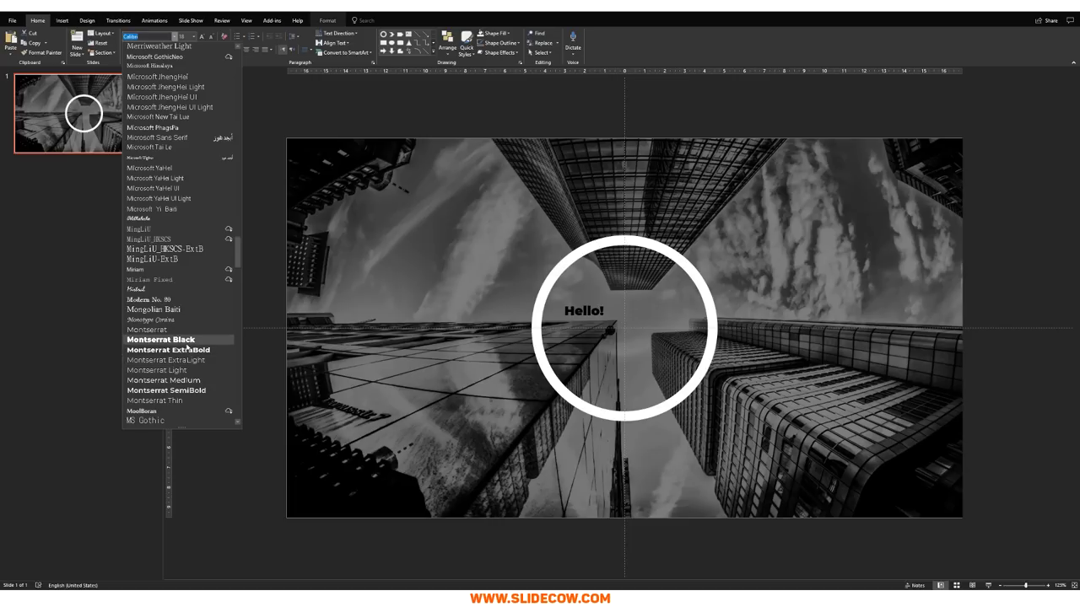
{"action": "left_click", "coordinate": [164, 339]}
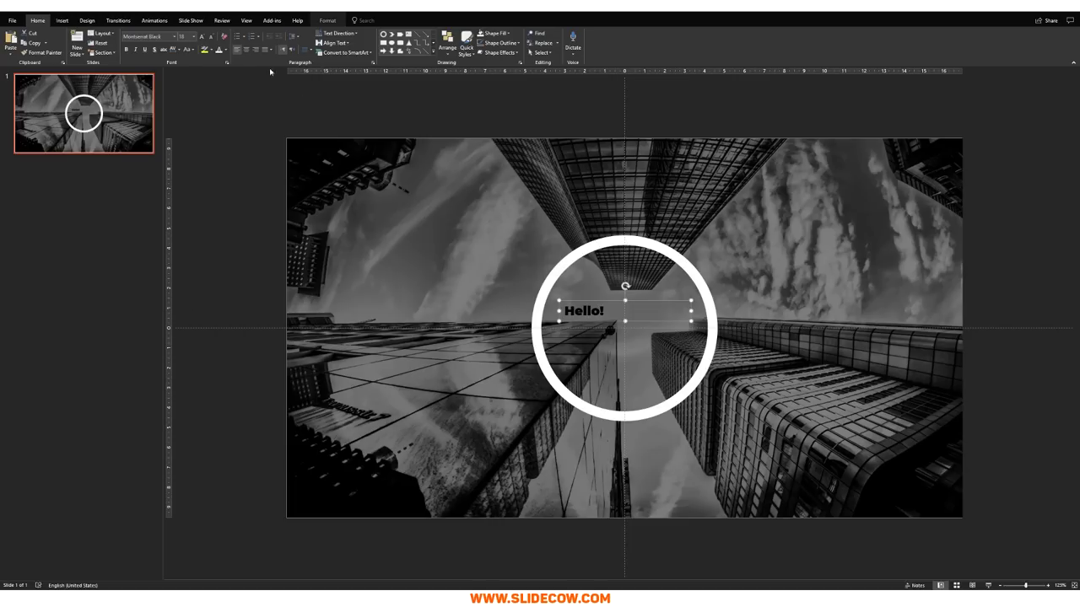
Convert the greeting to uppercase at size 50, widening its text box enough to hold it on one line.
{"action": "left_click", "coordinate": [187, 49]}
{"action": "left_click", "coordinate": [207, 82]}
{"action": "left_click", "coordinate": [182, 37]}
{"action": "type", "text": "50"}
{"action": "key", "text": "Return"}
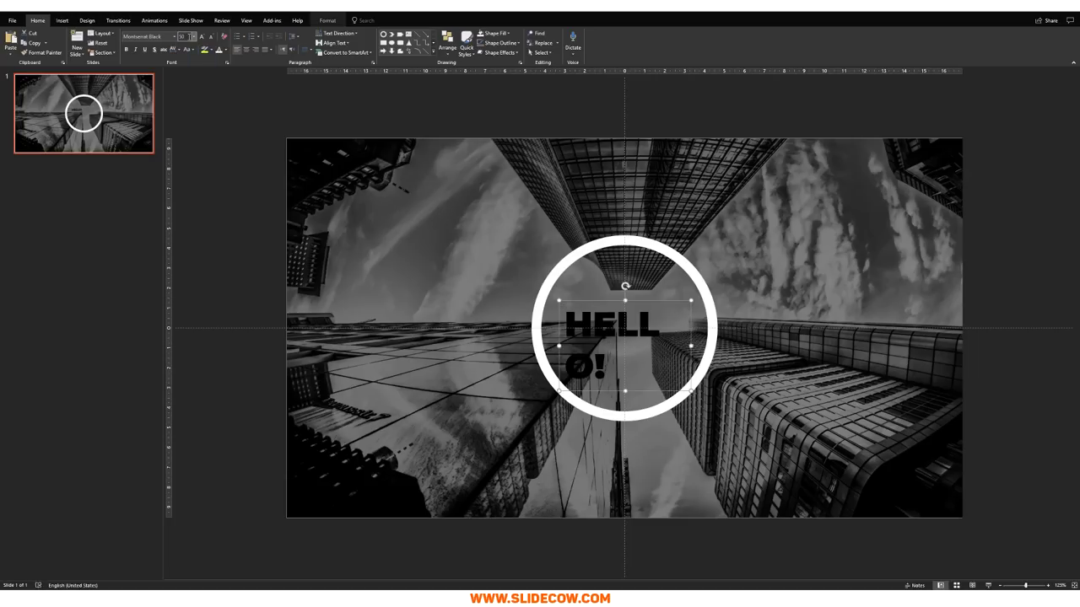
{"action": "left_click_drag", "start_coordinate": [690, 345], "coordinate": [712, 355]}
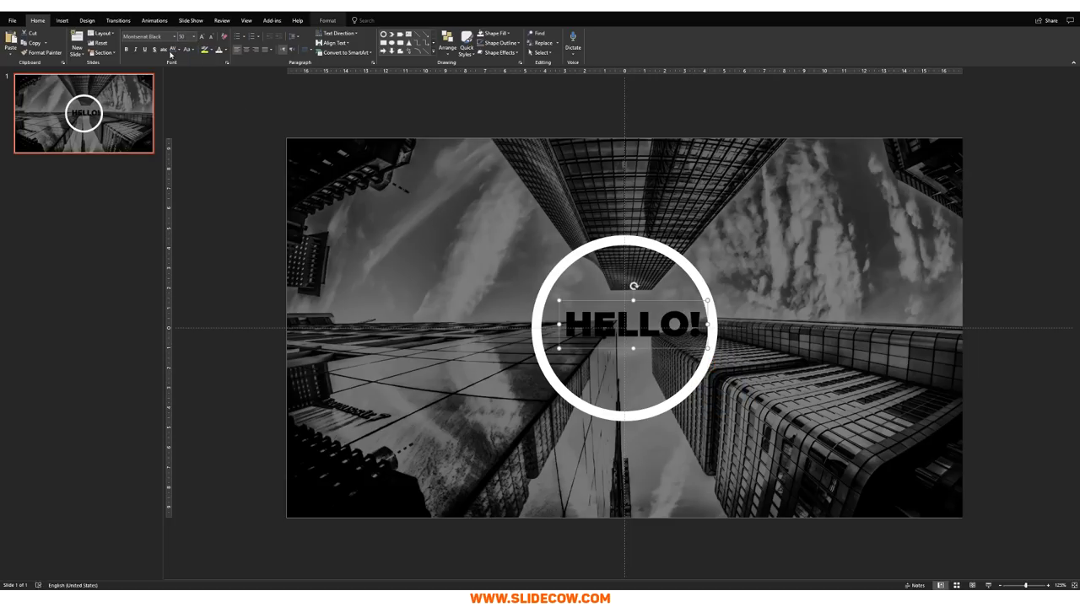
Color the "HELLO!" text white and align its text box to the slide's center and middle.
{"action": "left_click", "coordinate": [218, 49]}
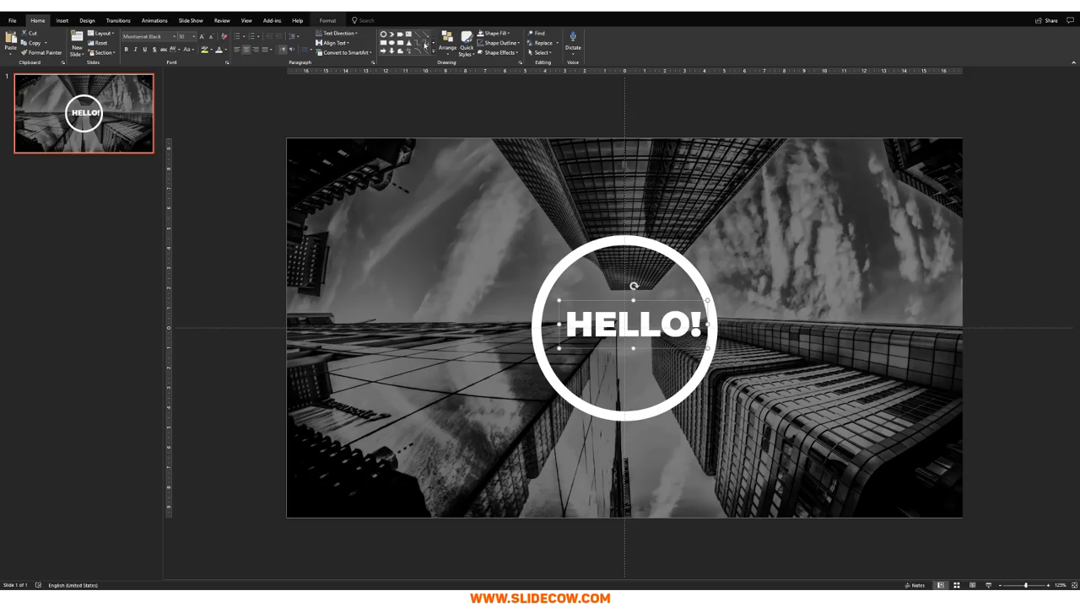
{"action": "left_click", "coordinate": [453, 50]}
{"action": "mouse_move", "coordinate": [473, 165]}
{"action": "left_click", "coordinate": [523, 174]}
{"action": "left_click", "coordinate": [447, 43]}
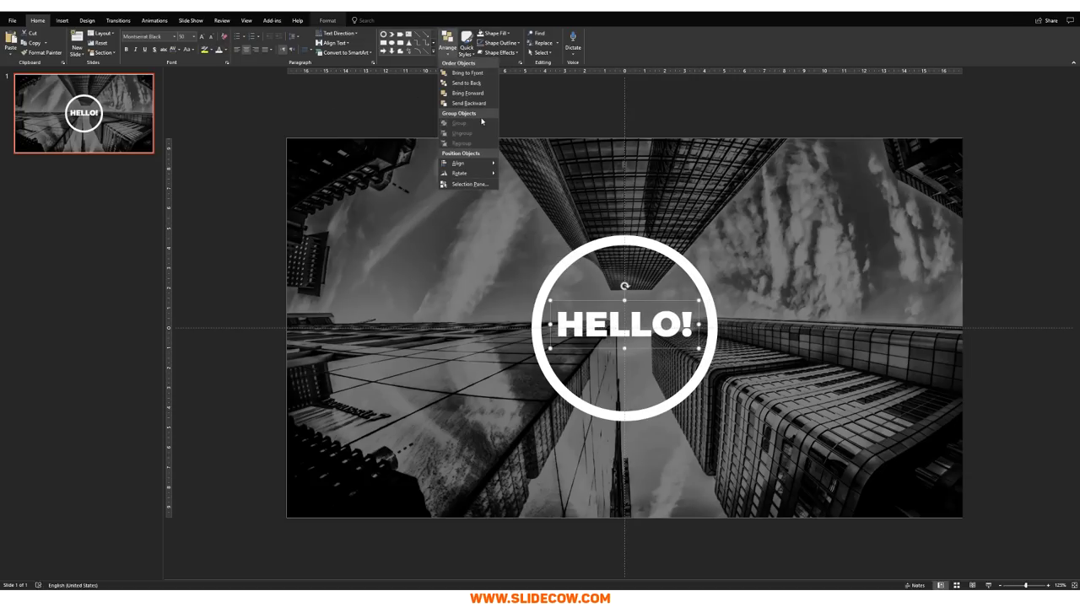
{"action": "left_click", "coordinate": [551, 206]}
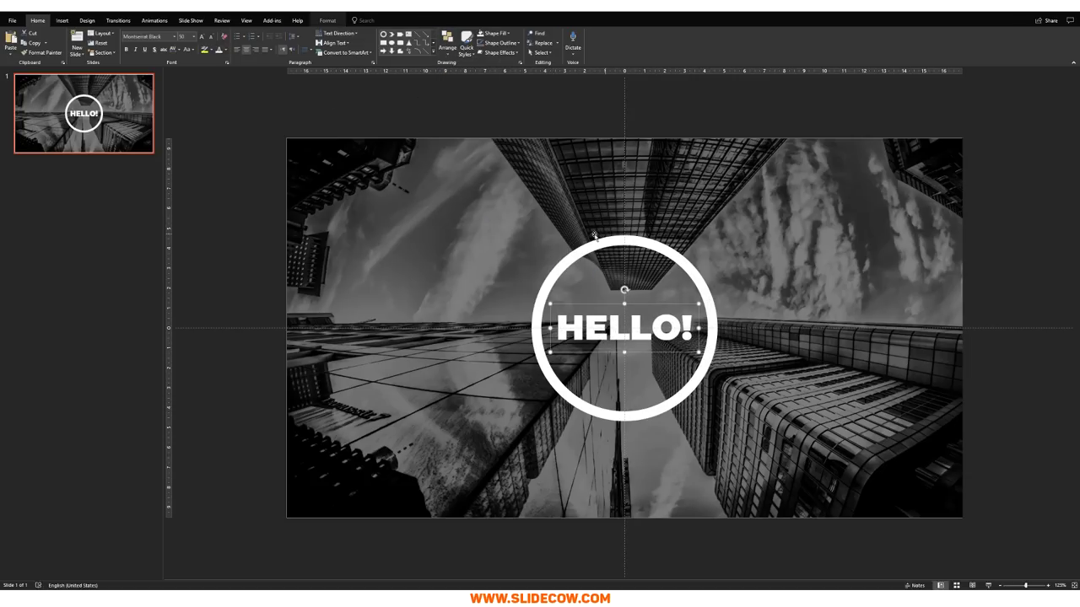
Reduce the "HELLO!" text to size 45 and realign its box to the slide's center and middle.
{"action": "left_click", "coordinate": [181, 36]}
{"action": "type", "text": "45"}
{"action": "key", "text": "Return"}
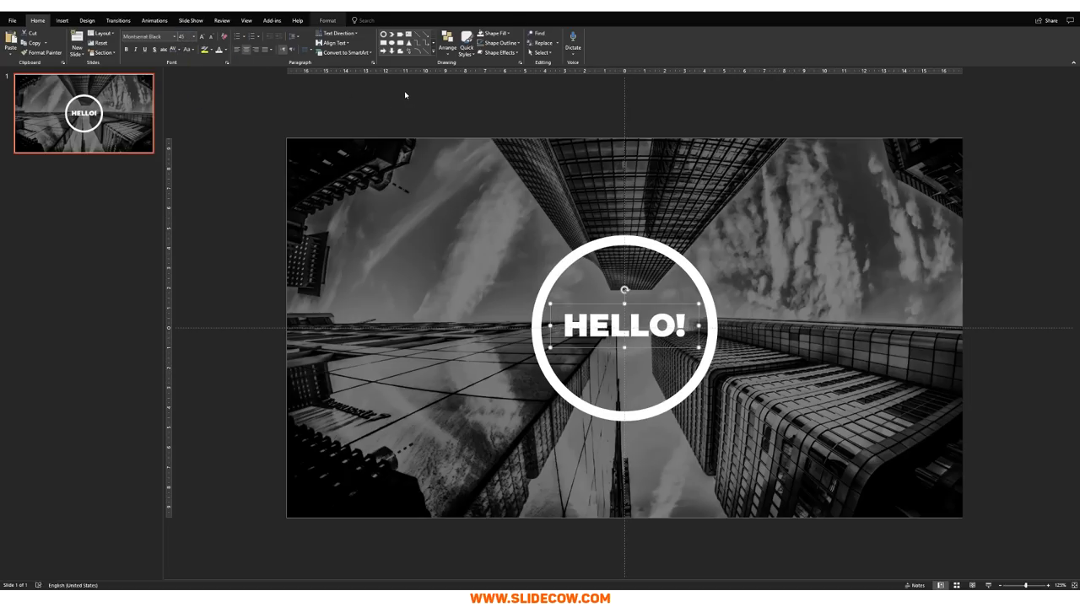
{"action": "left_click", "coordinate": [447, 43]}
{"action": "mouse_move", "coordinate": [473, 163]}
{"action": "left_click", "coordinate": [524, 176]}
{"action": "left_click", "coordinate": [447, 44]}
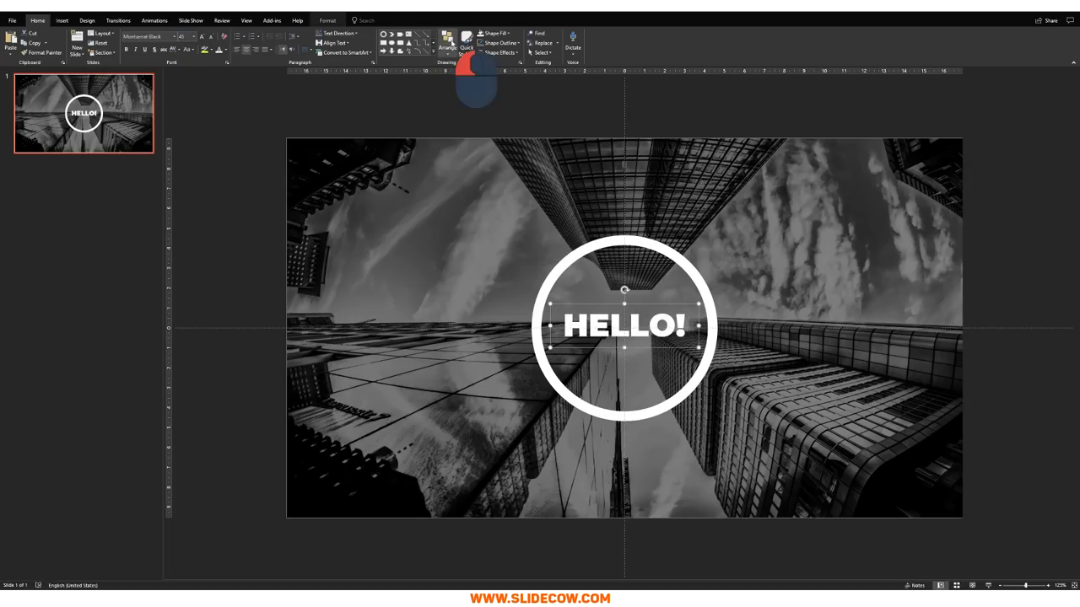
{"action": "left_click", "coordinate": [521, 205]}
{"action": "left_click", "coordinate": [733, 345]}
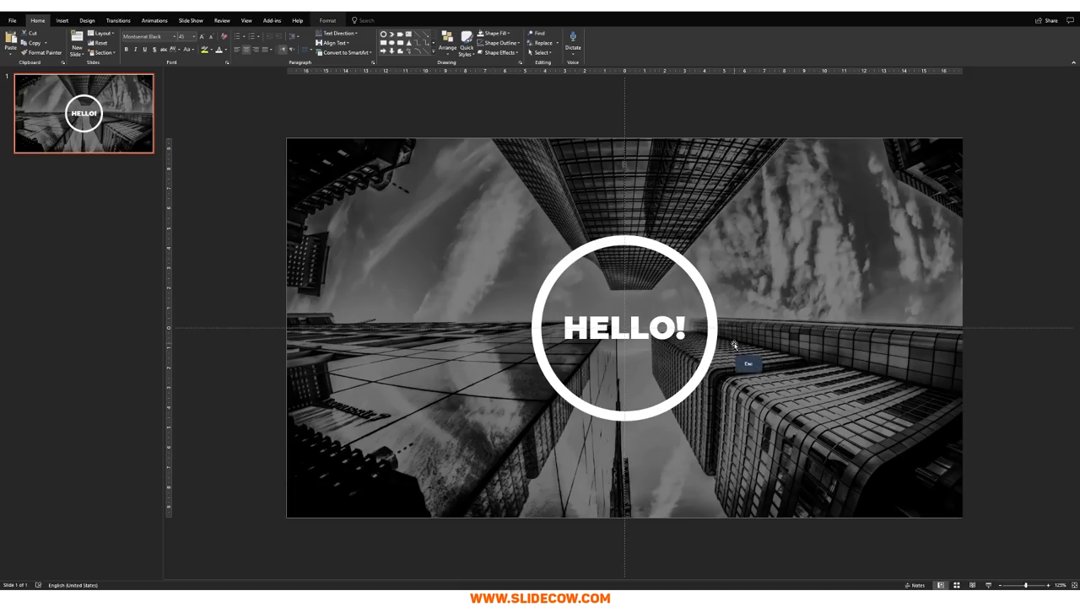
{"action": "scroll", "coordinate": [788, 372], "scroll_direction": "down", "scroll_amount": 5}
{"action": "scroll", "coordinate": [791, 368], "scroll_direction": "up", "scroll_amount": 5}
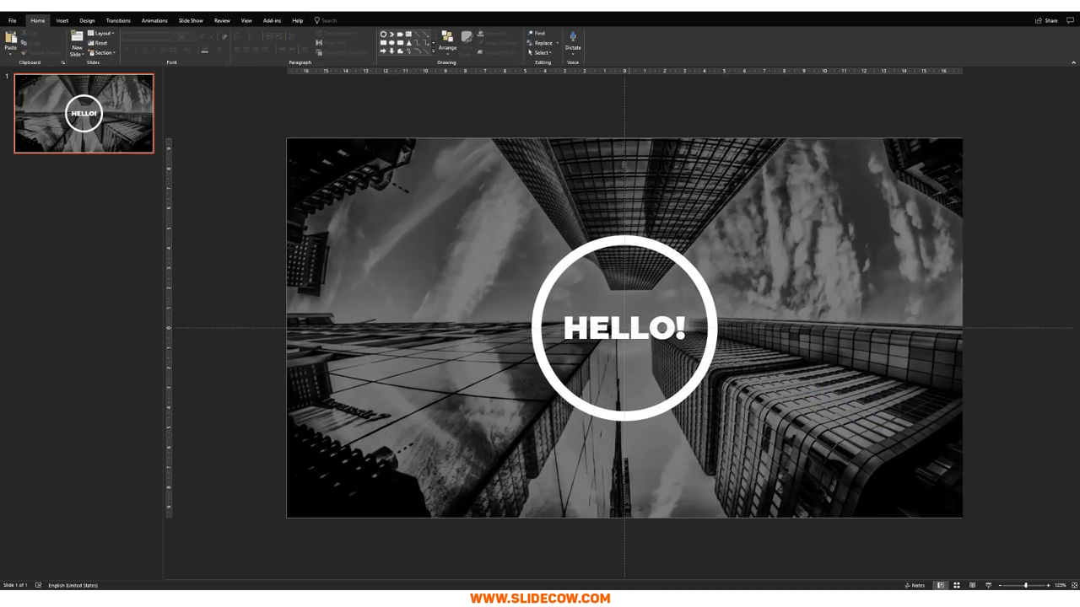
Duplicate the "HELLO!" text box straight down below the ring and set the copy's font size to 16.
{"action": "left_click", "coordinate": [639, 350]}
{"action": "left_click_drag", "start_coordinate": [685, 328], "coordinate": [685, 457]}
{"action": "double_click", "coordinate": [651, 462]}
{"action": "left_click", "coordinate": [182, 36]}
{"action": "type", "text": "16"}
{"action": "key", "text": "Return"}
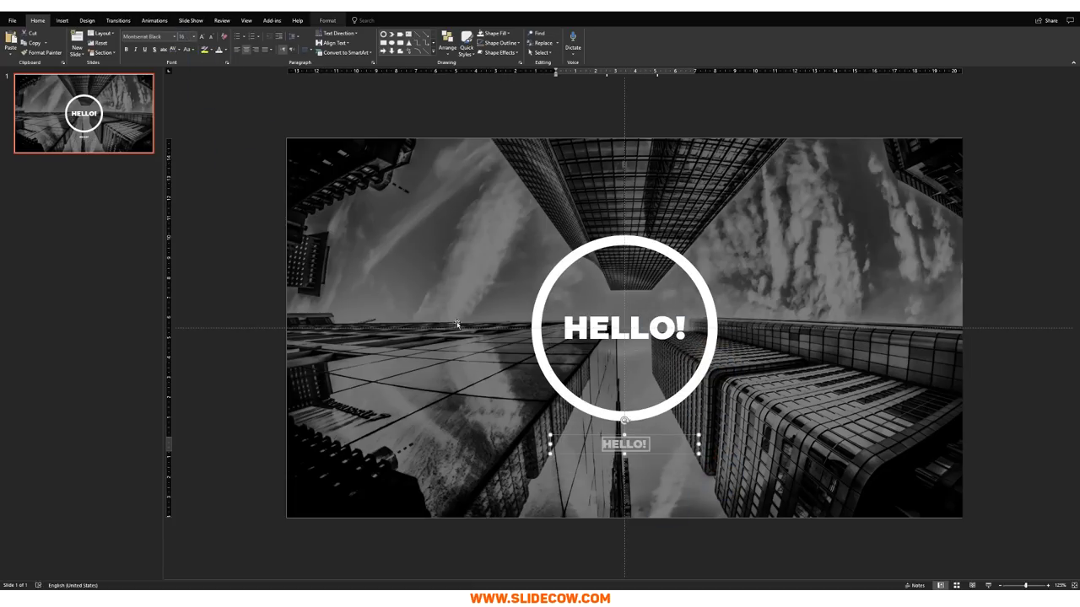
Replace the copied text with "A PRESENTATION BY" followed by the presenter's full name.
{"action": "type", "text": "A PR"}
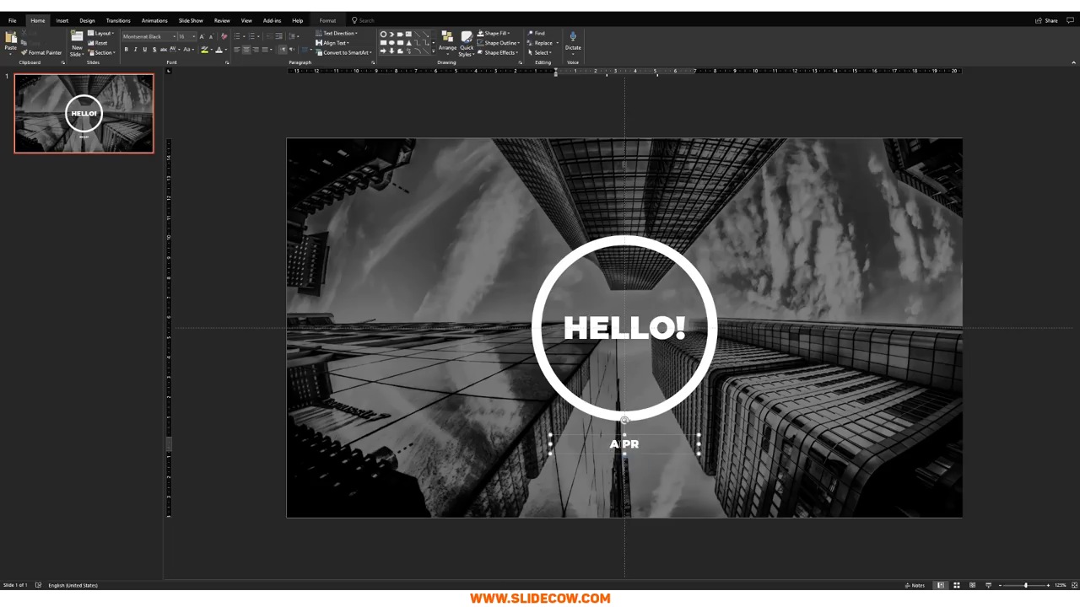
{"action": "type", "text": "ESENTATION BY"}
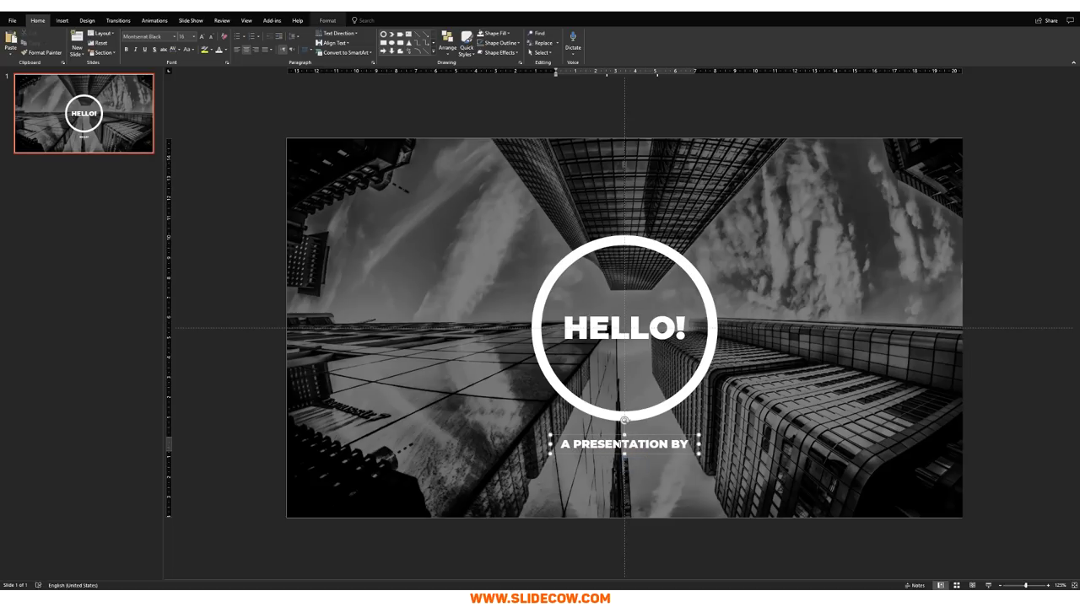
{"action": "key", "text": "Return"}
{"action": "type", "text": "JOHN DOE"}
{"action": "key", "text": "Escape"}
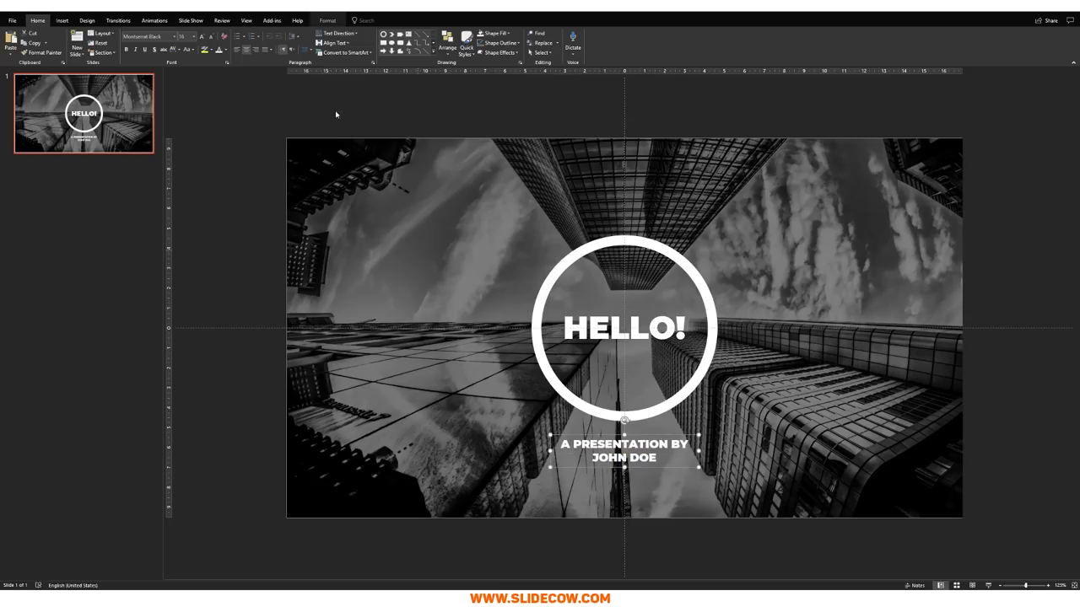
Widen the presenter caption's box to fit its text on one line and center it horizontally on the slide.
{"action": "left_click_drag", "start_coordinate": [550, 451], "coordinate": [480, 455]}
{"action": "left_click", "coordinate": [447, 42]}
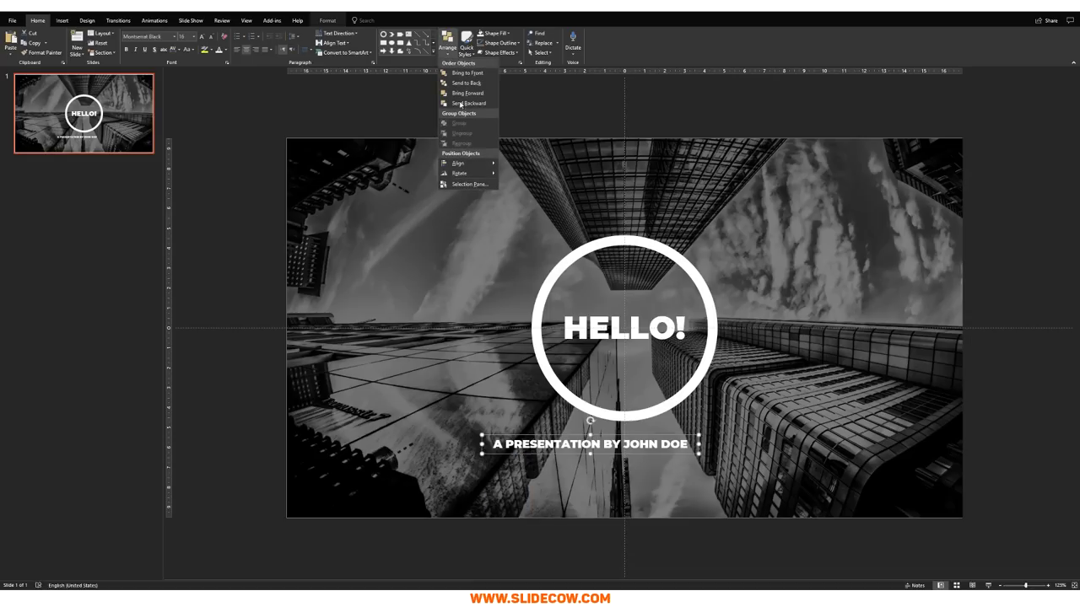
{"action": "mouse_move", "coordinate": [475, 165]}
{"action": "left_click", "coordinate": [521, 173]}
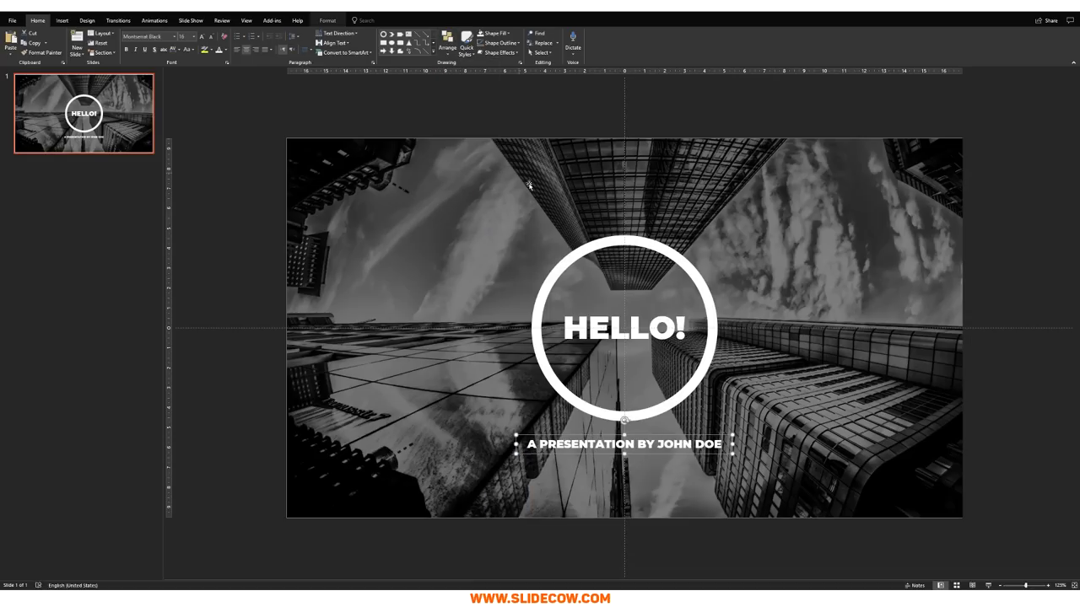
{"action": "left_click", "coordinate": [574, 224]}
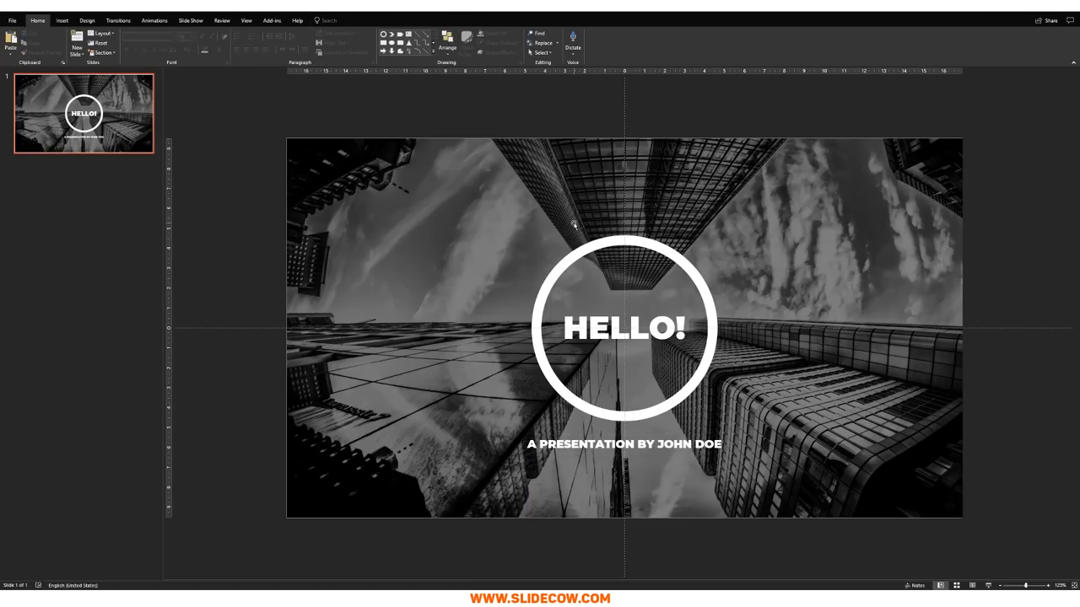
Move the presenter caption slightly up, closer to the ring.
{"action": "left_click", "coordinate": [680, 450]}
{"action": "left_click_drag", "start_coordinate": [680, 451], "coordinate": [666, 440]}
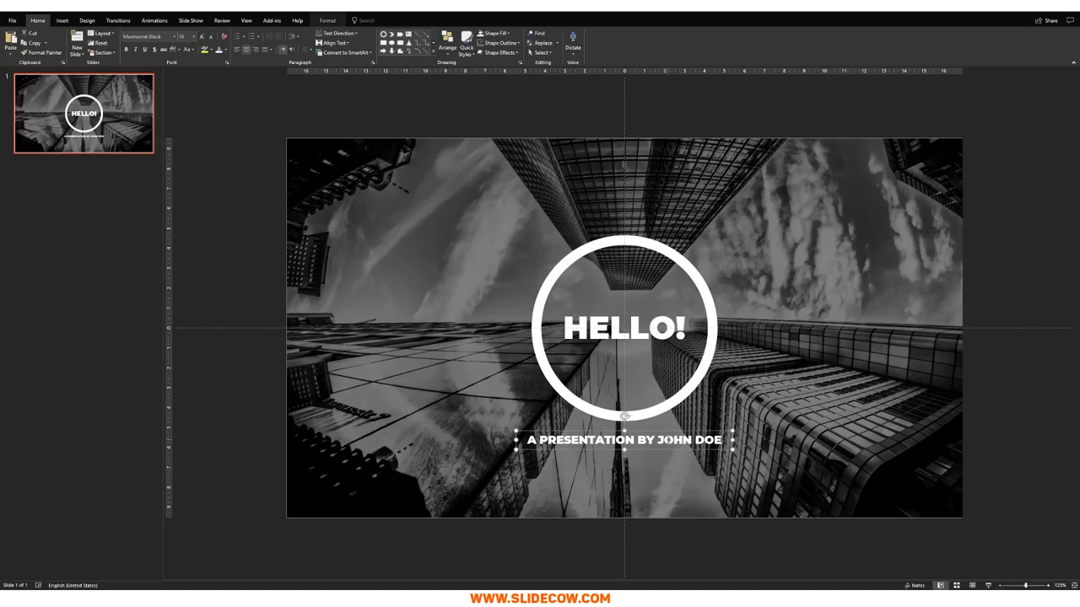
{"action": "left_click", "coordinate": [572, 503]}
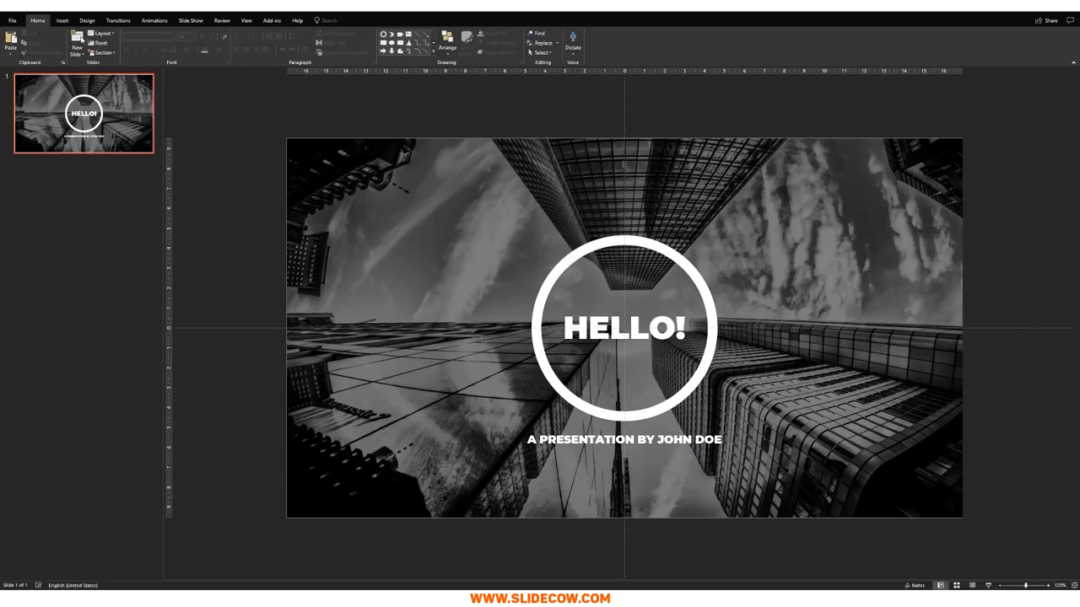
Draw a straight horizontal line about 10.5 cm long just below the presenter caption.
{"action": "left_click", "coordinate": [62, 20]}
{"action": "left_click", "coordinate": [143, 42]}
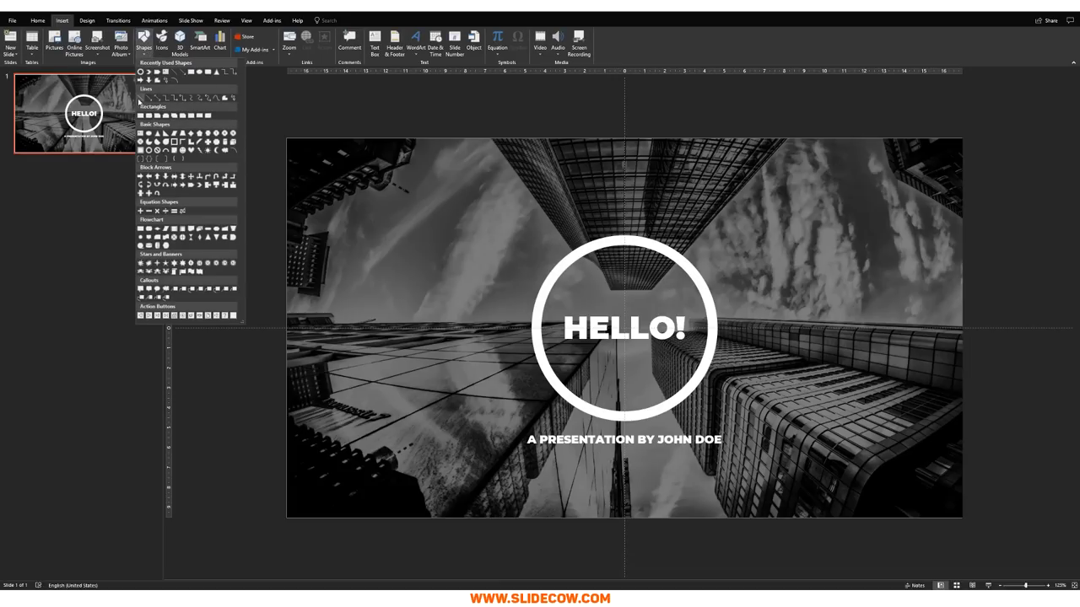
{"action": "left_click", "coordinate": [140, 115]}
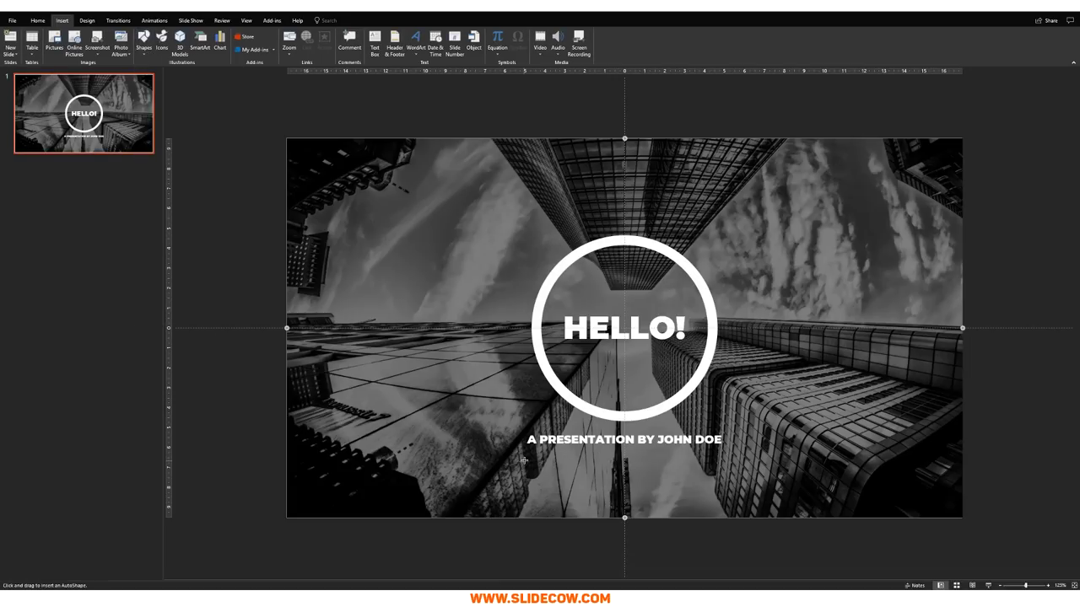
{"action": "key", "text": "shift"}
{"action": "left_click_drag", "start_coordinate": [523, 455], "coordinate": [733, 456]}
Give the line below the caption a white color and a weight of 3 pt.
{"action": "left_click", "coordinate": [327, 42]}
{"action": "left_click", "coordinate": [292, 61]}
{"action": "left_click", "coordinate": [324, 43]}
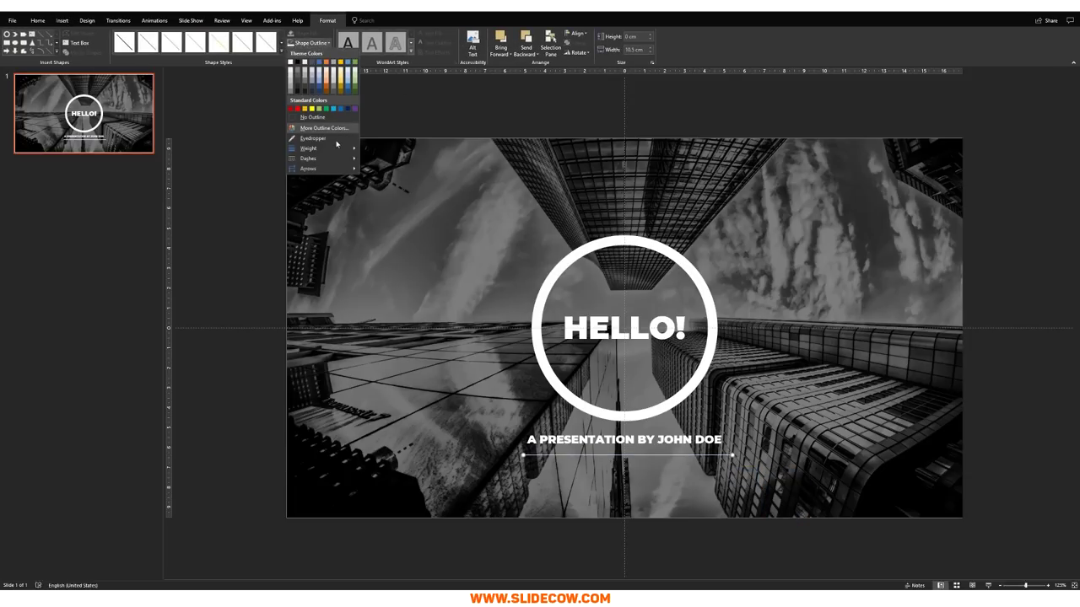
{"action": "mouse_move", "coordinate": [309, 148]}
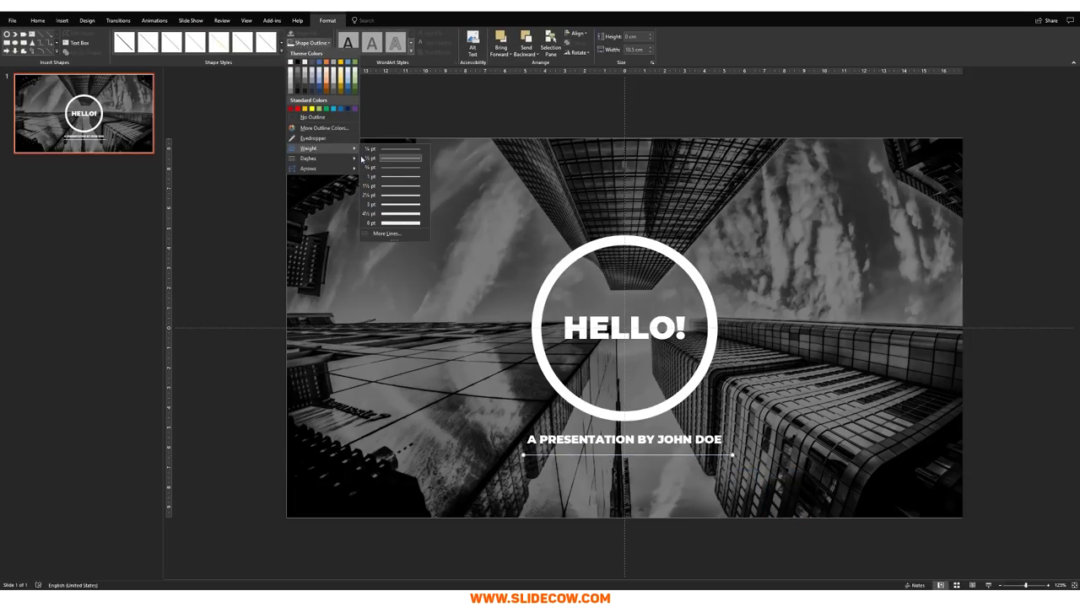
{"action": "left_click", "coordinate": [401, 204]}
Center the white line horizontally on the slide.
{"action": "scroll", "coordinate": [487, 297], "scroll_direction": "up", "scroll_amount": 5}
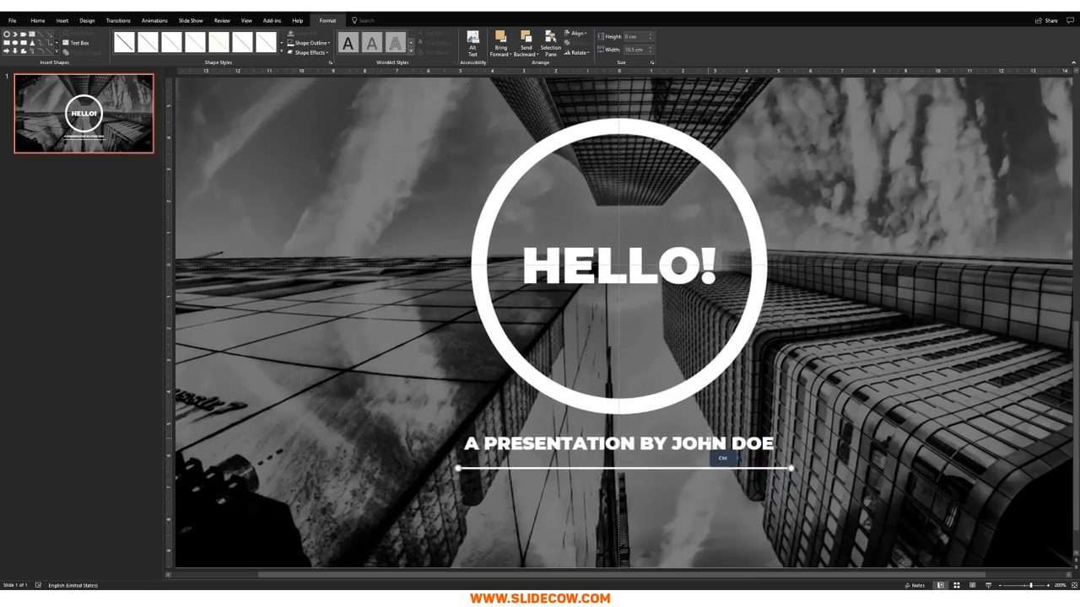
{"action": "scroll", "coordinate": [487, 297], "scroll_direction": "down", "scroll_amount": 3}
{"action": "left_click", "coordinate": [38, 20]}
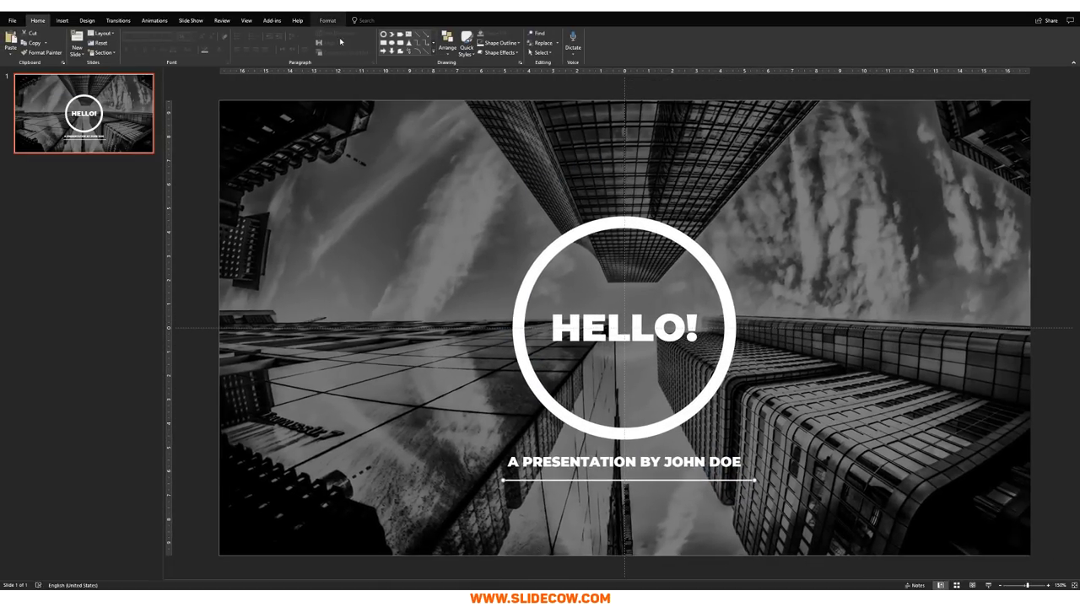
{"action": "left_click", "coordinate": [447, 43]}
{"action": "mouse_move", "coordinate": [485, 169]}
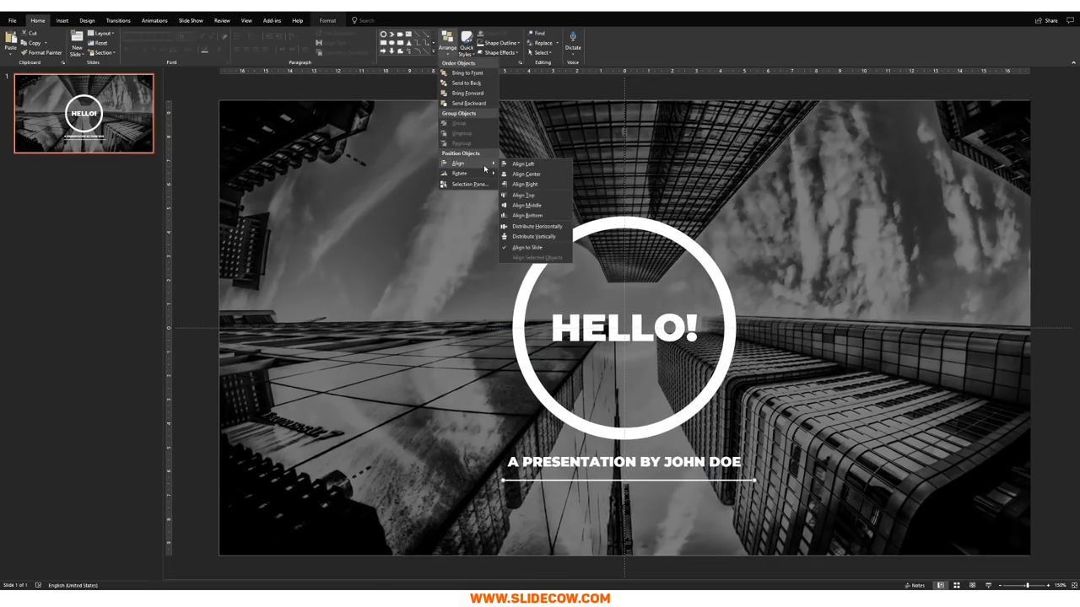
{"action": "left_click", "coordinate": [548, 175]}
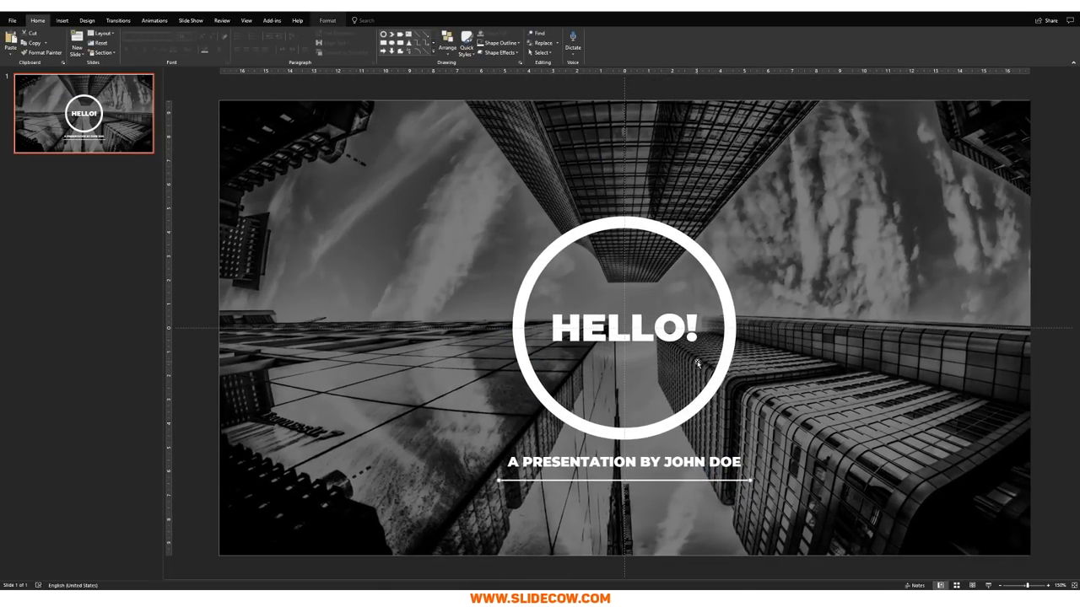
Nudge the white line slightly up toward the presenter caption and deselect it.
{"action": "key", "text": "Up"}
{"action": "key", "text": "Up"}
{"action": "key", "text": "Up"}
{"action": "key", "text": "Up"}
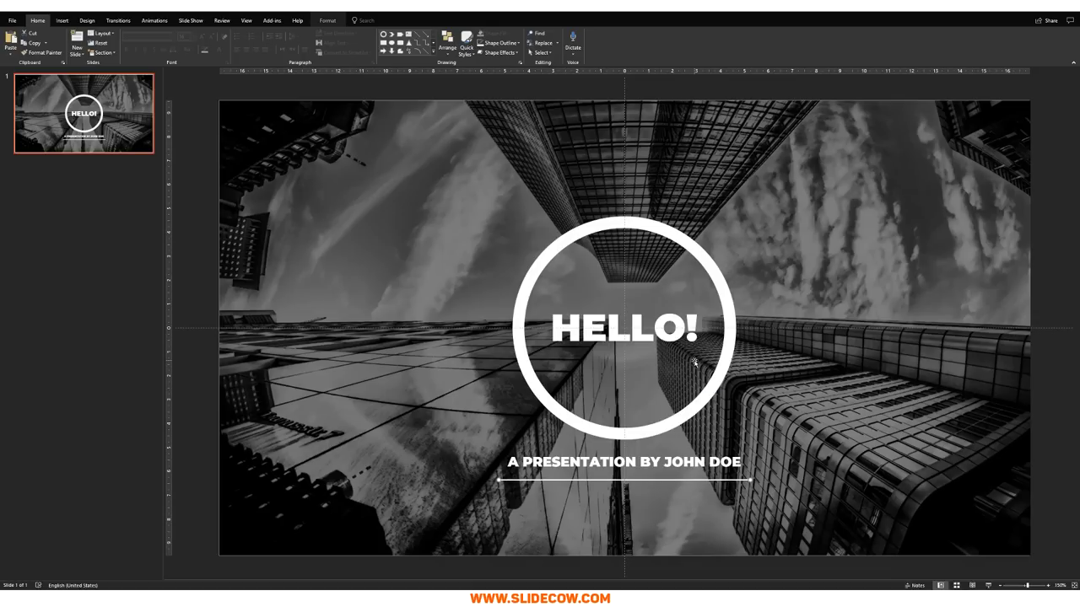
{"action": "key", "text": "Up"}
{"action": "key", "text": "Up"}
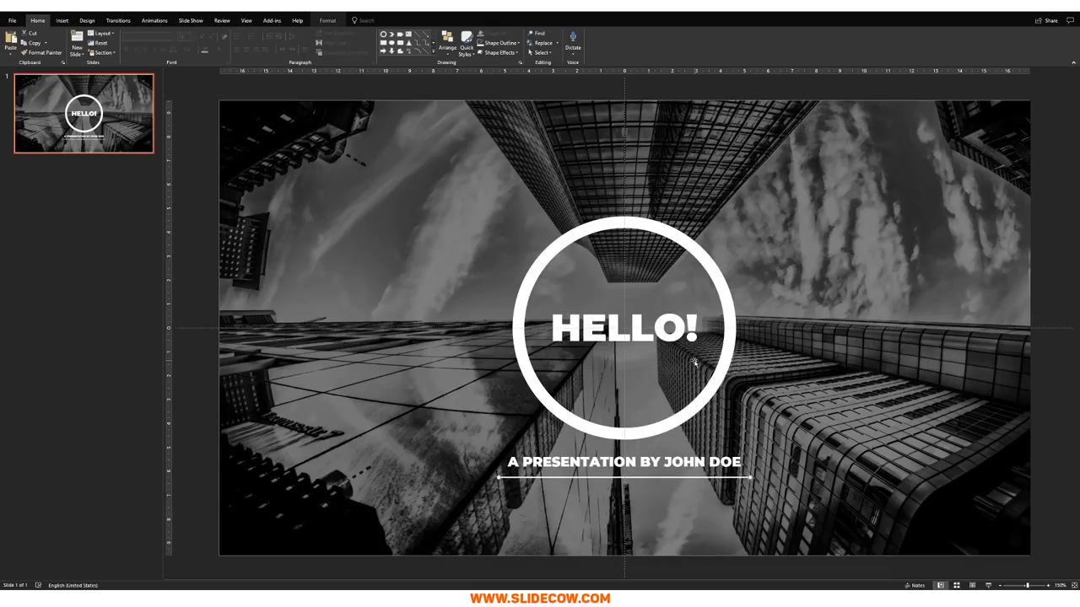
{"action": "left_click", "coordinate": [764, 443]}
{"action": "scroll", "coordinate": [764, 443], "scroll_direction": "down", "scroll_amount": 5}
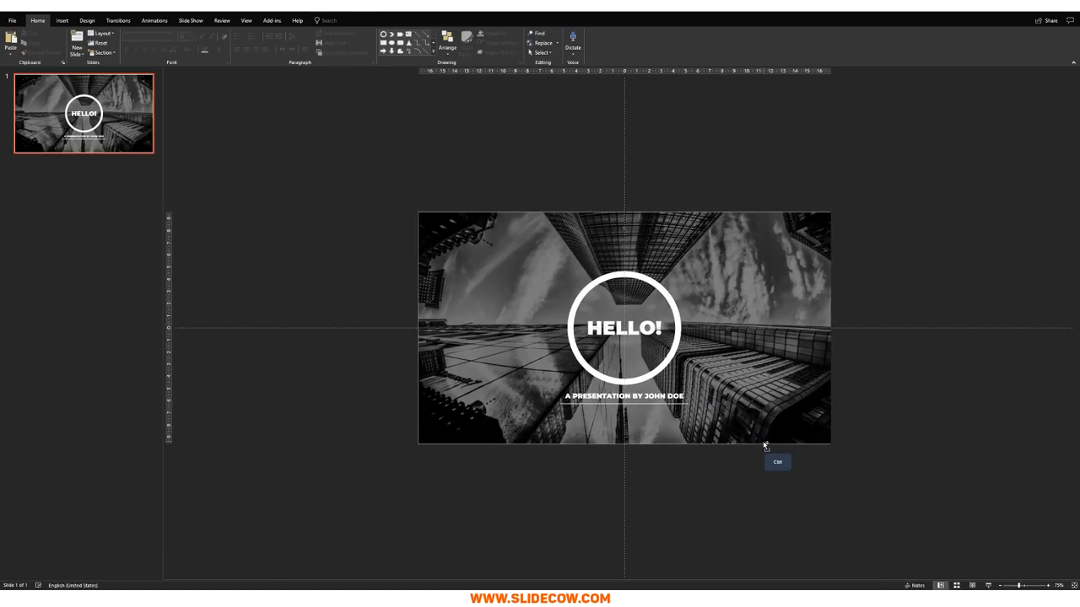
Duplicate the title slide and delete the ring, the "HELLO!" text and the presenter caption from the copy.
{"action": "scroll", "coordinate": [764, 447], "scroll_direction": "up", "scroll_amount": 2}
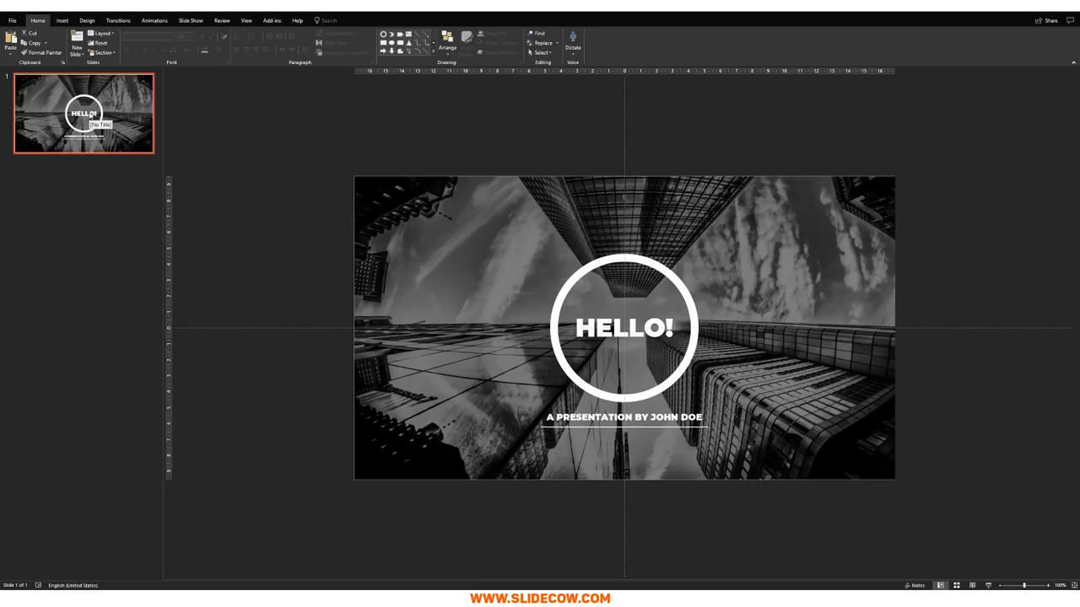
{"action": "key", "text": "ctrl+d"}
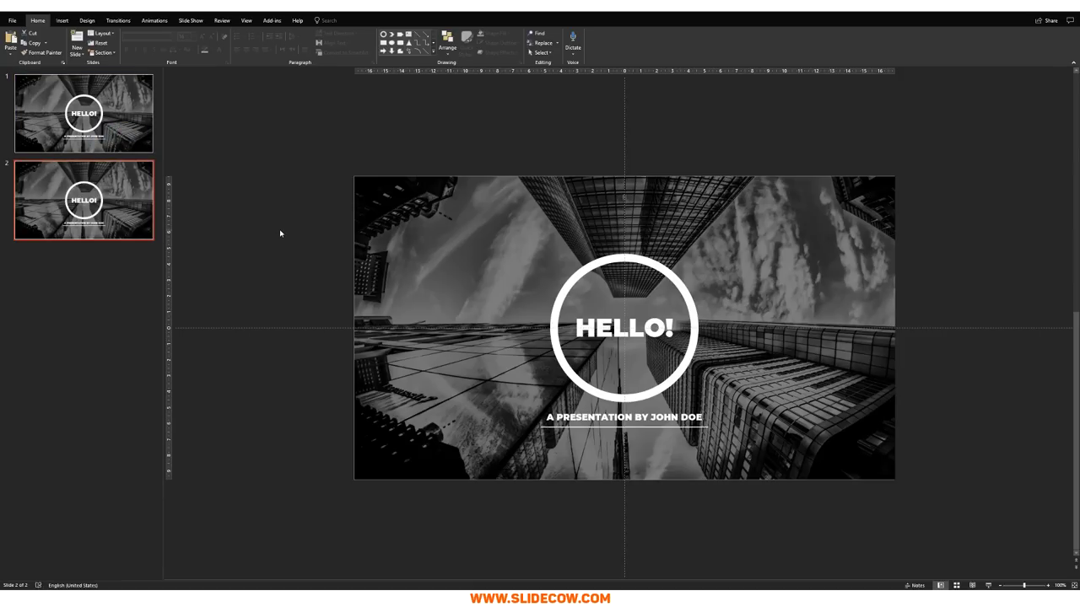
{"action": "left_click_drag", "start_coordinate": [252, 221], "coordinate": [775, 433]}
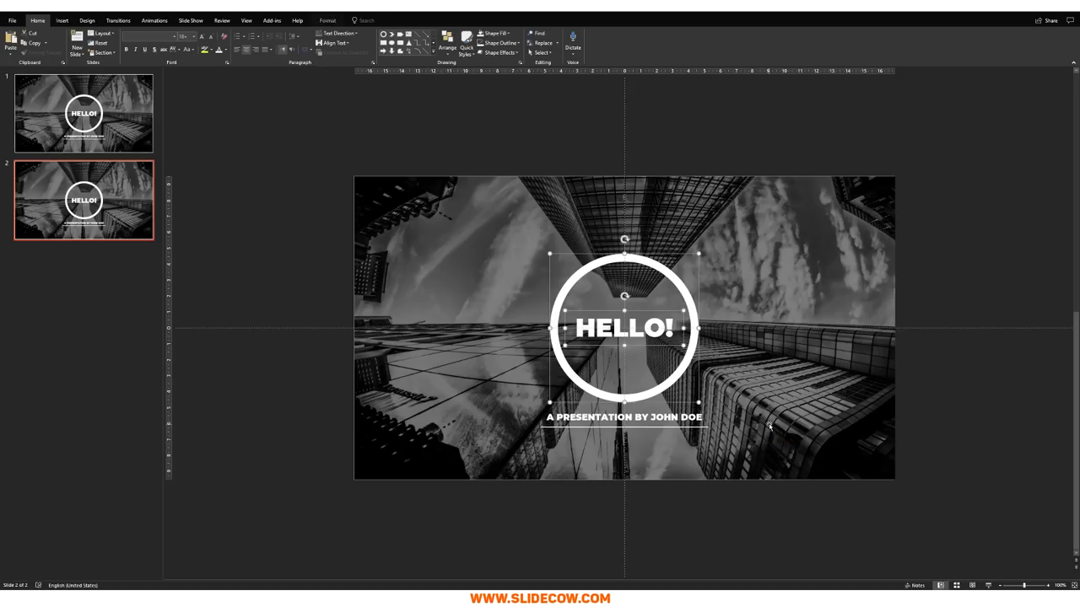
{"action": "key", "text": "Delete"}
{"action": "left_click", "coordinate": [641, 419]}
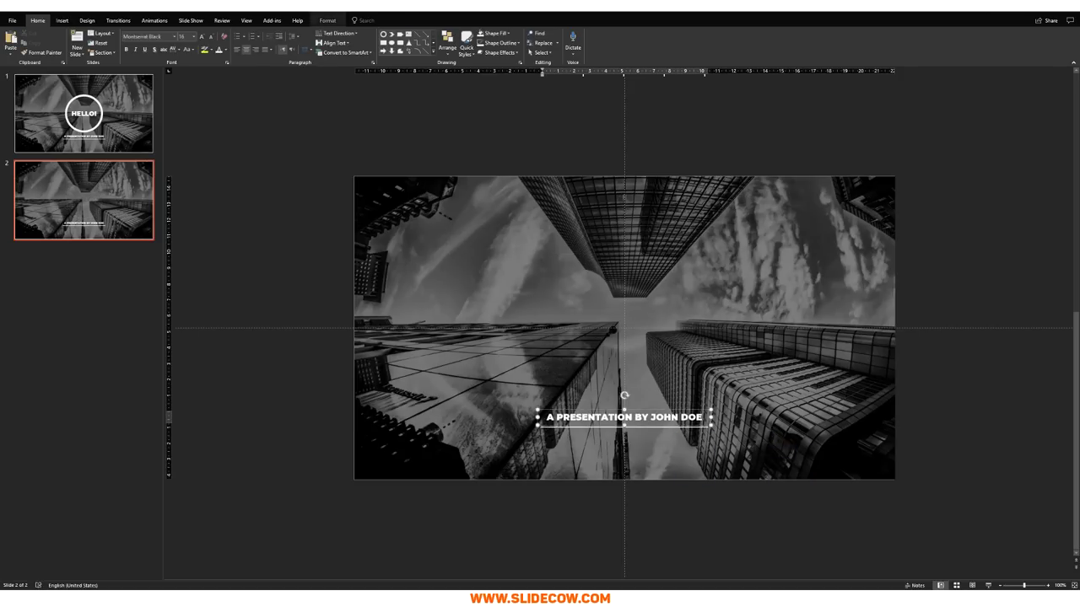
{"action": "key", "text": "Delete"}
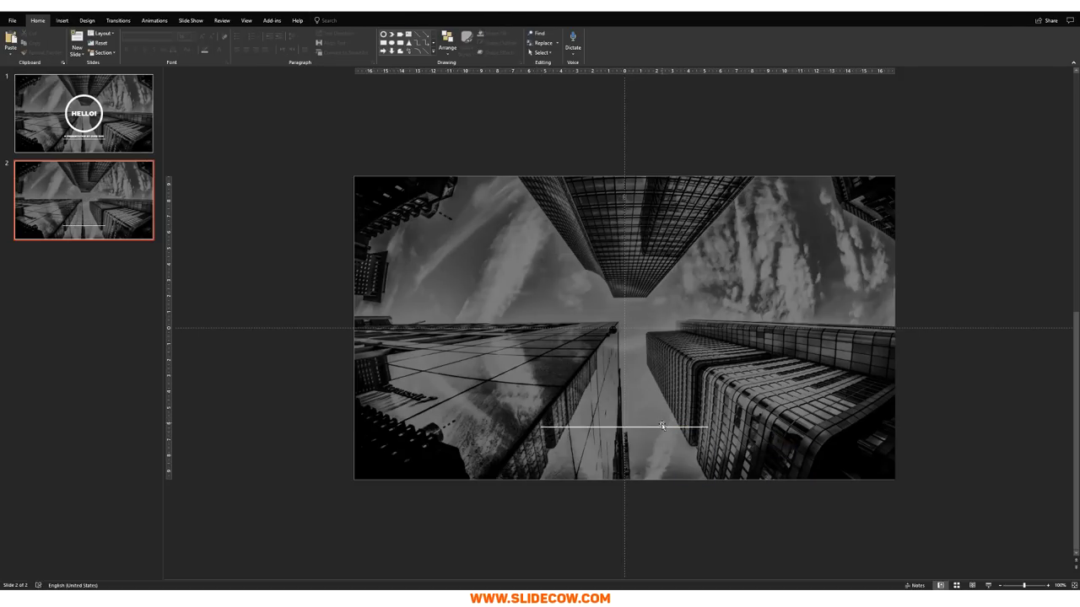
Draw a rectangle about 10.5 cm wide and 3.3 cm tall from the white line down to the slide's lower edge.
{"action": "left_click", "coordinate": [661, 429]}
{"action": "left_click", "coordinate": [711, 532]}
{"action": "left_click", "coordinate": [62, 20]}
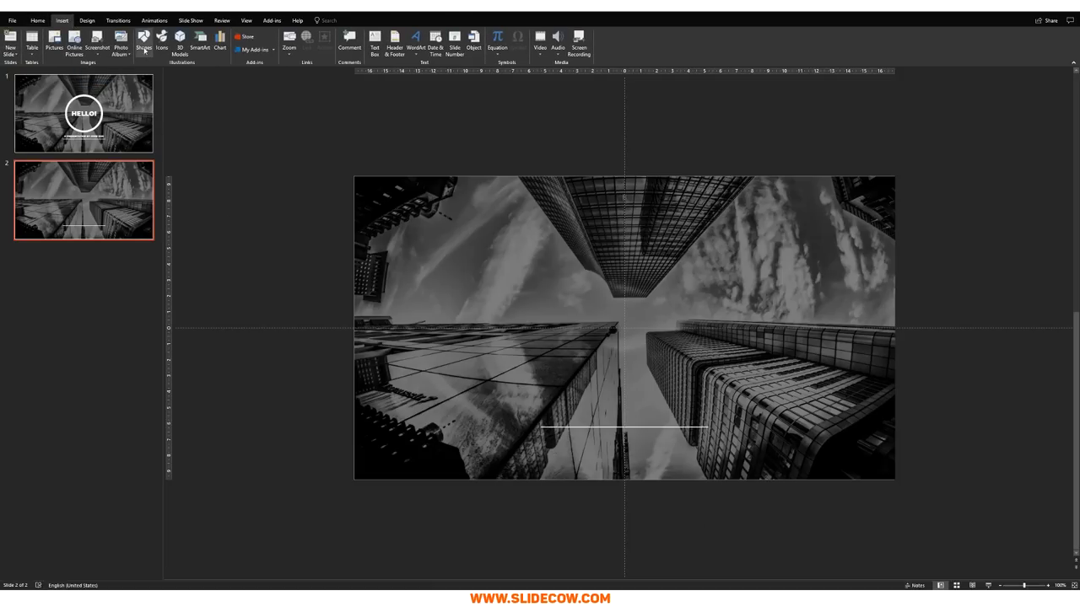
{"action": "left_click", "coordinate": [144, 41]}
{"action": "left_click", "coordinate": [143, 116]}
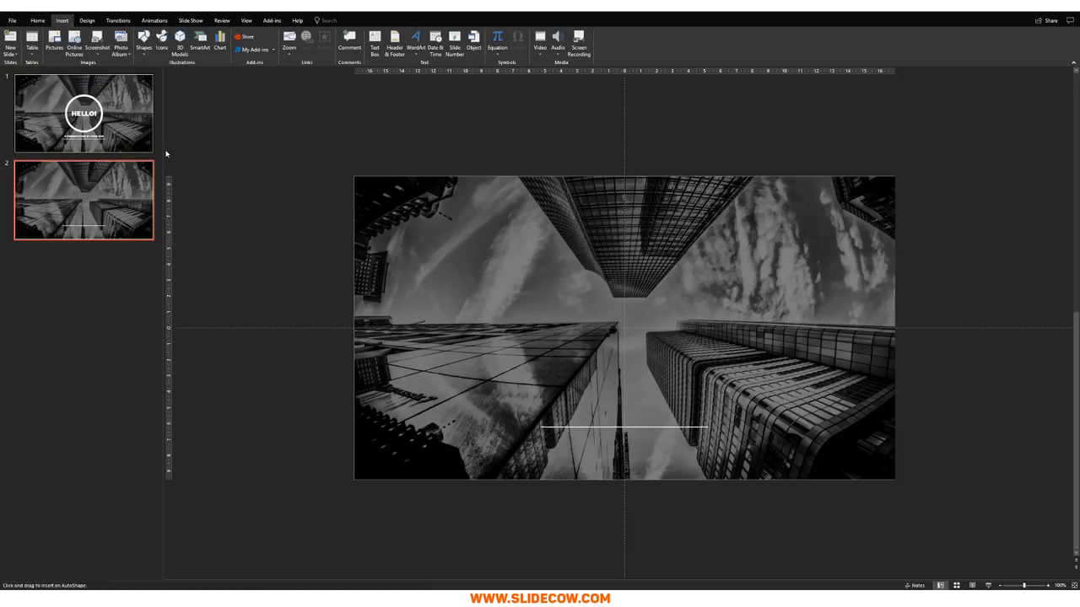
{"action": "scroll", "coordinate": [601, 477], "scroll_direction": "up", "scroll_amount": 5}
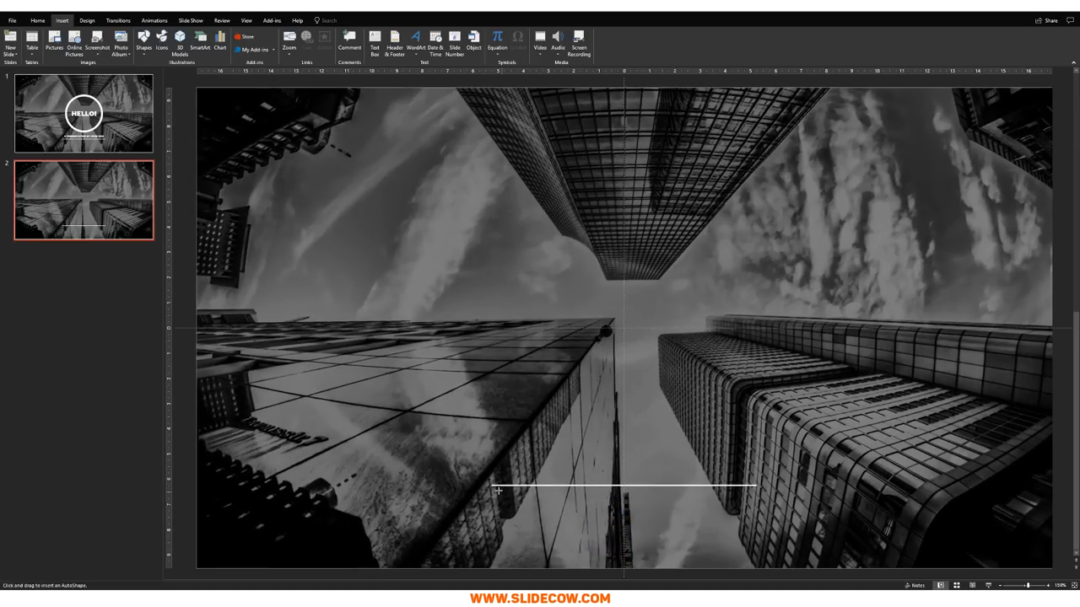
{"action": "left_click_drag", "start_coordinate": [492, 485], "coordinate": [757, 568]}
{"action": "scroll", "coordinate": [774, 571], "scroll_direction": "up", "scroll_amount": 10}
{"action": "left_click_drag", "start_coordinate": [624, 338], "coordinate": [624, 339]}
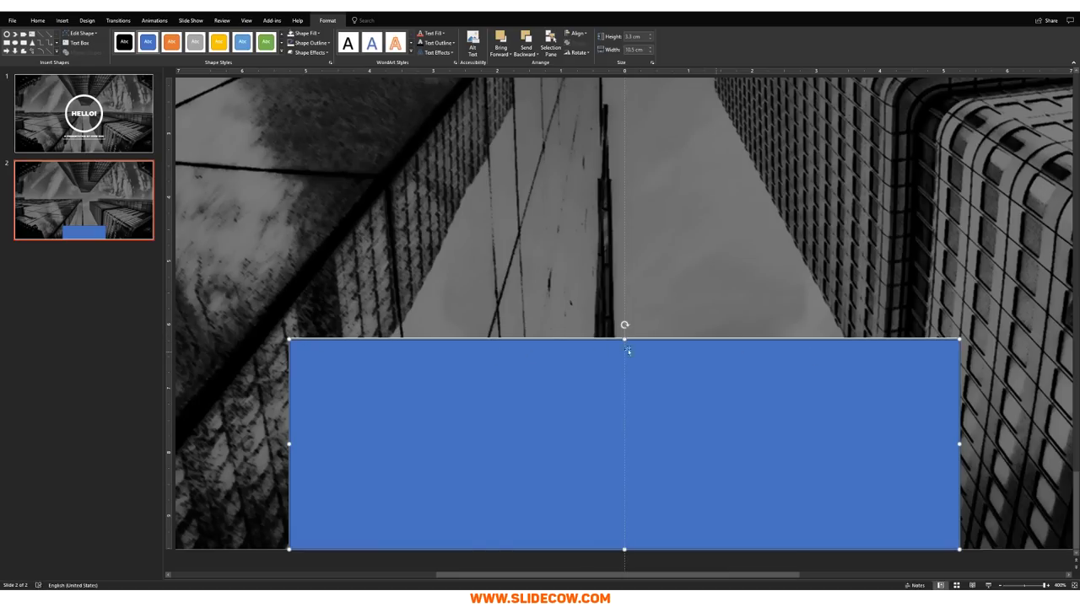
{"action": "left_click_drag", "start_coordinate": [619, 344], "coordinate": [619, 344]}
Remove the rectangle's outline and shift it slightly down to sit just under the white line.
{"action": "left_click", "coordinate": [309, 42]}
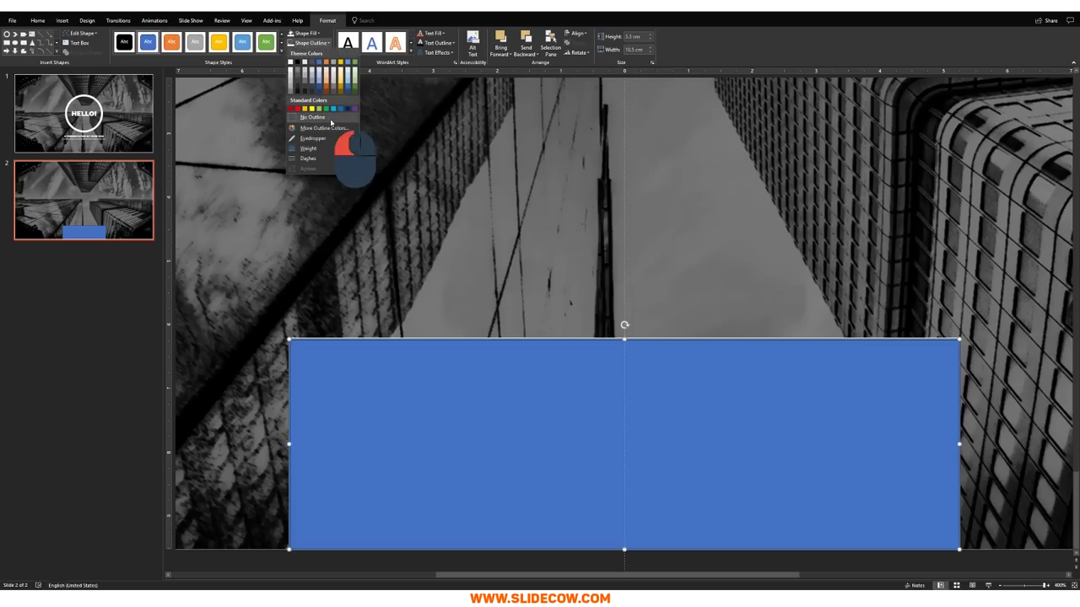
{"action": "left_click", "coordinate": [325, 122]}
{"action": "left_click_drag", "start_coordinate": [621, 344], "coordinate": [624, 353]}
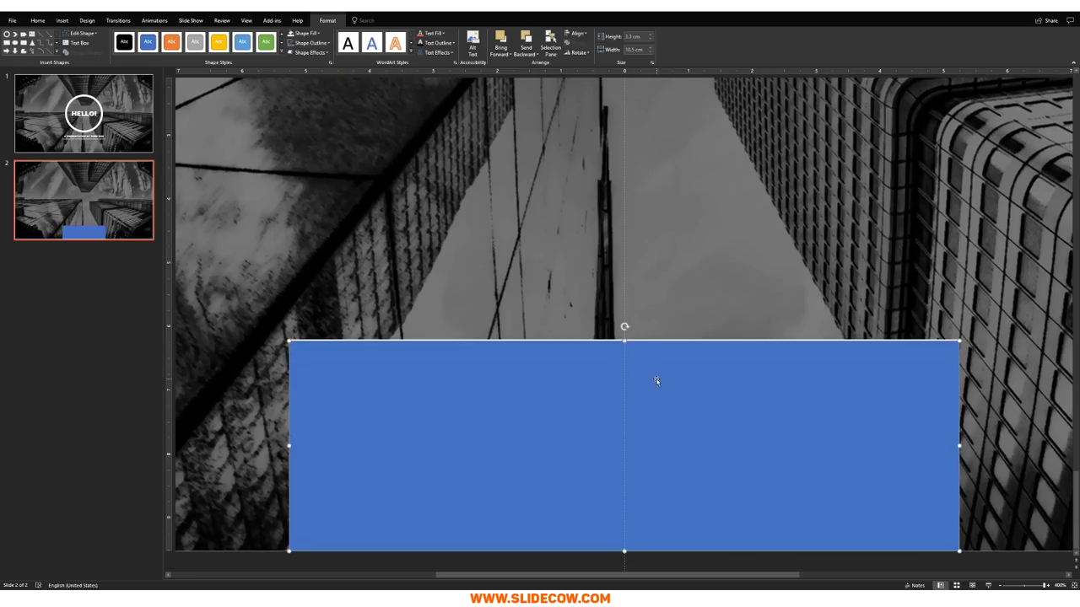
{"action": "scroll", "coordinate": [656, 380], "scroll_direction": "down", "scroll_amount": 5, "text": "ctrl"}
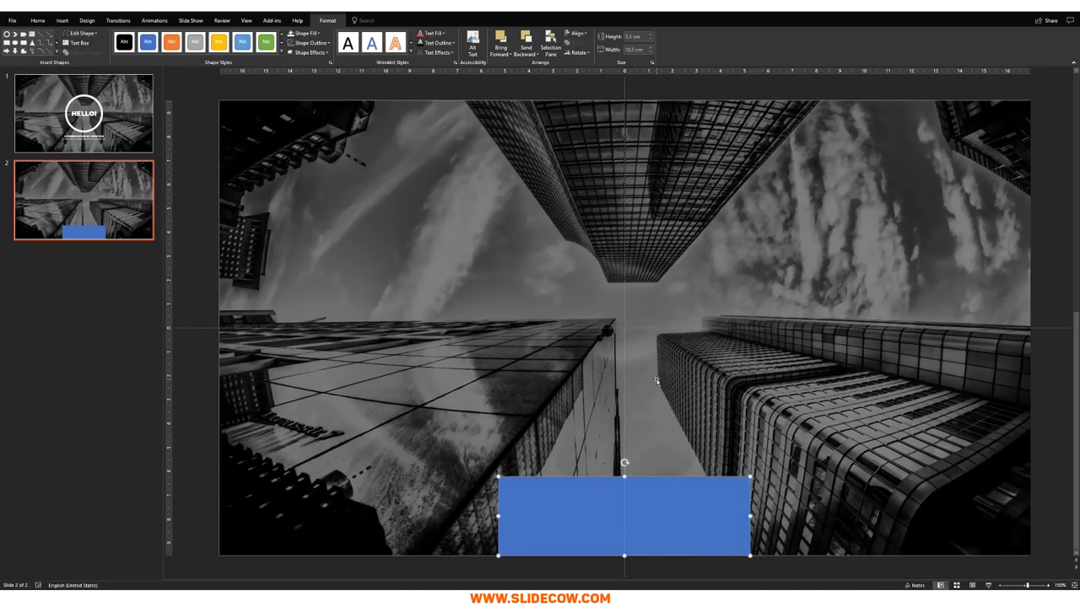
Intersect the skyscraper photo with the rectangle so only the photo segment inside the rectangle is kept.
{"action": "left_click", "coordinate": [477, 323]}
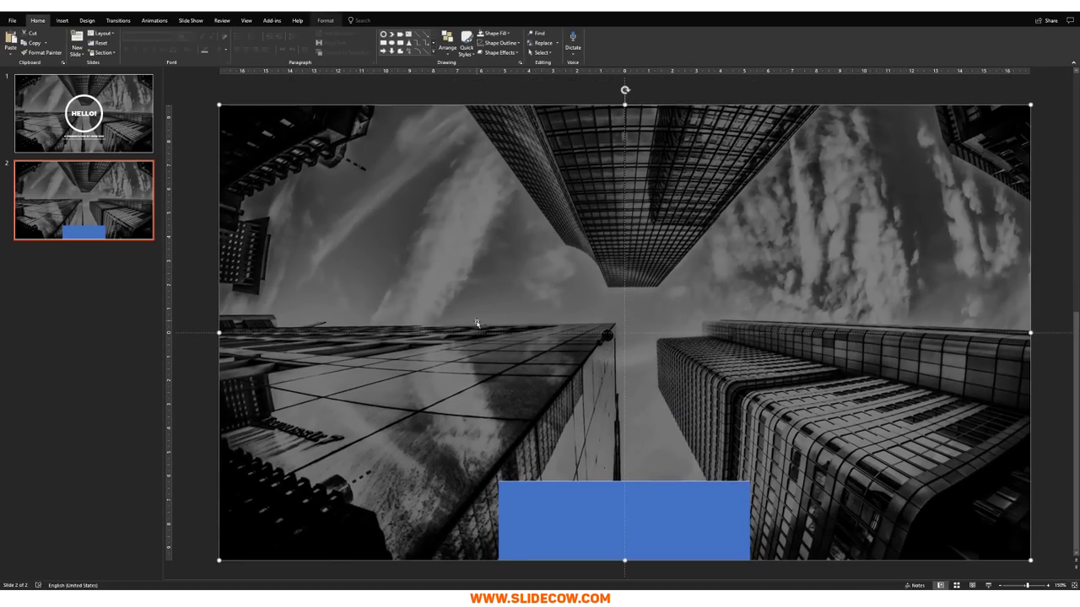
{"action": "left_click", "coordinate": [583, 532], "text": "shift"}
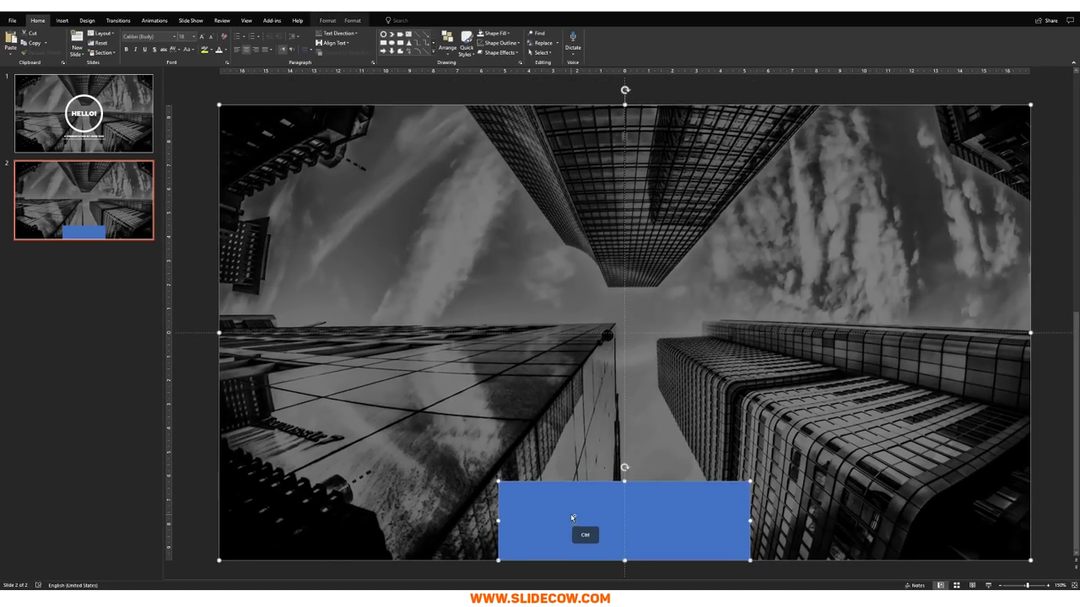
{"action": "left_click", "coordinate": [359, 20]}
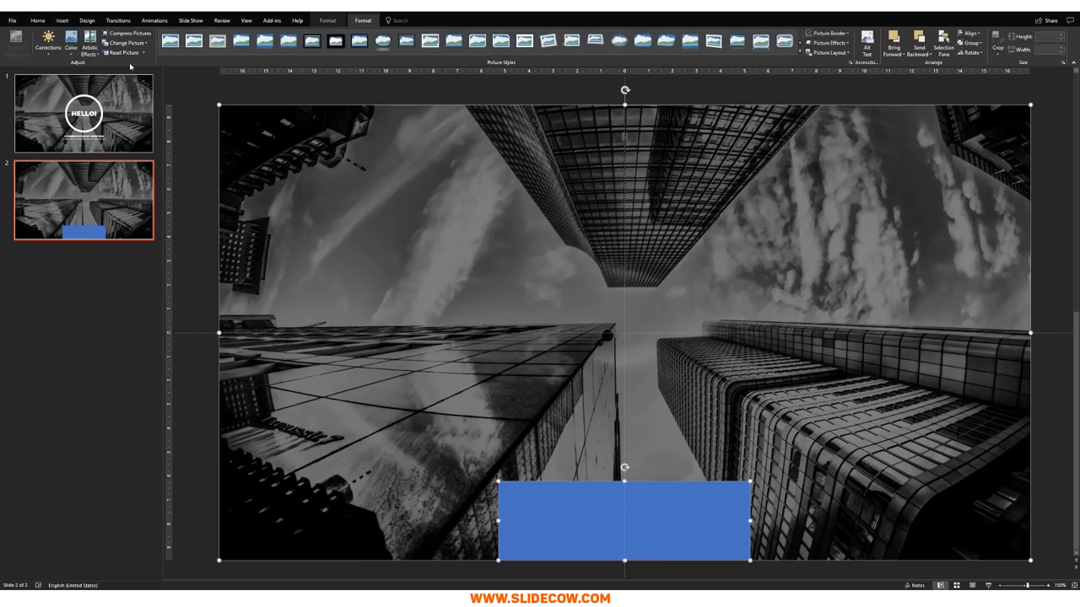
{"action": "left_click", "coordinate": [327, 21]}
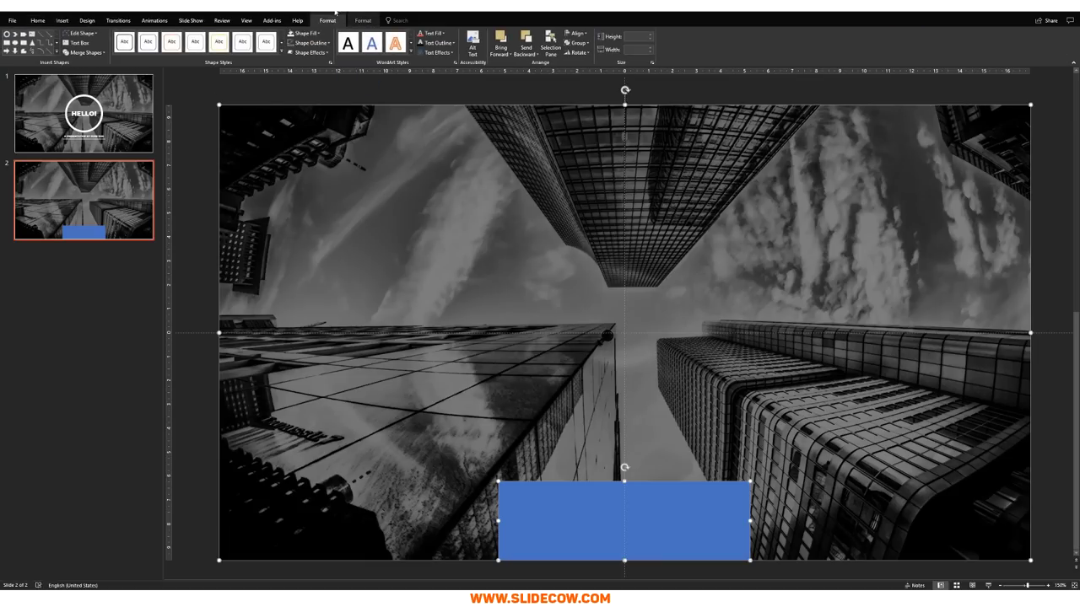
{"action": "left_click", "coordinate": [84, 52]}
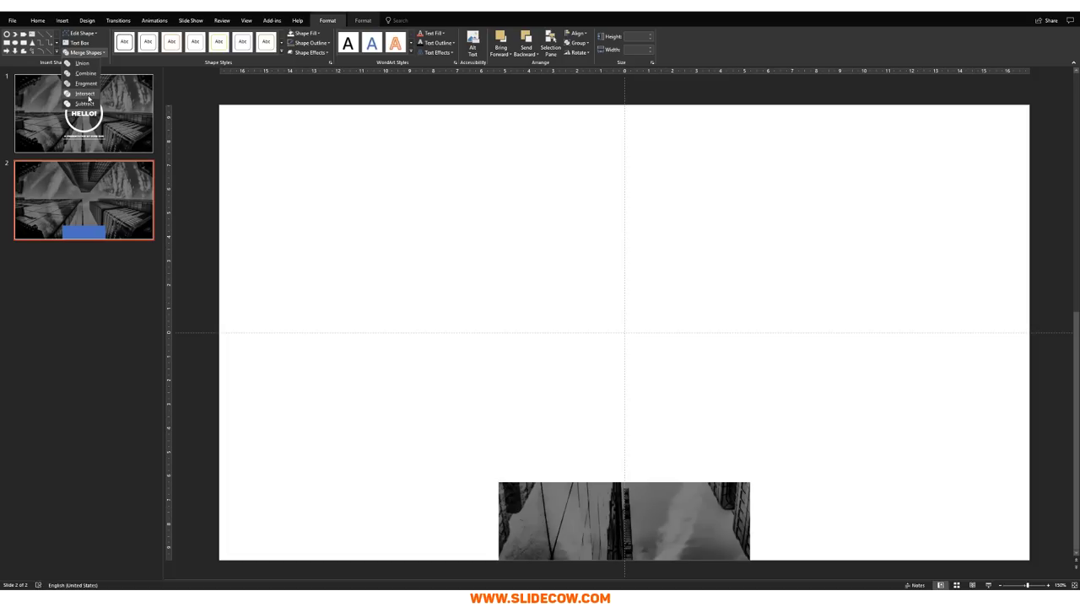
{"action": "left_click", "coordinate": [87, 95]}
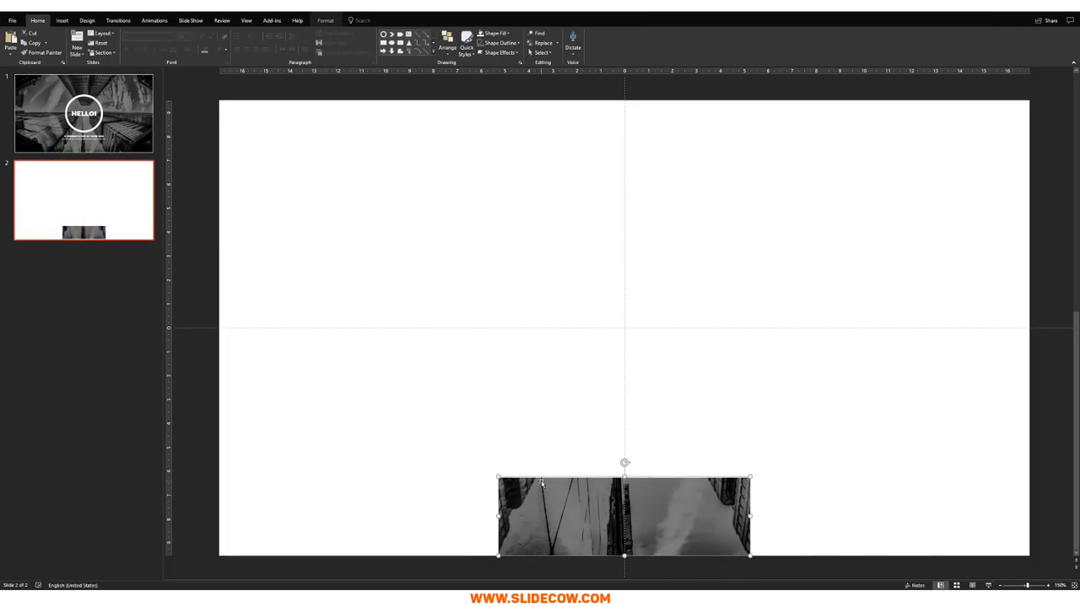
Copy the cropped photo segment onto slide 1 at the same position below the caption line and delete slide 2.
{"action": "scroll", "coordinate": [544, 494], "scroll_direction": "up", "scroll_amount": 5}
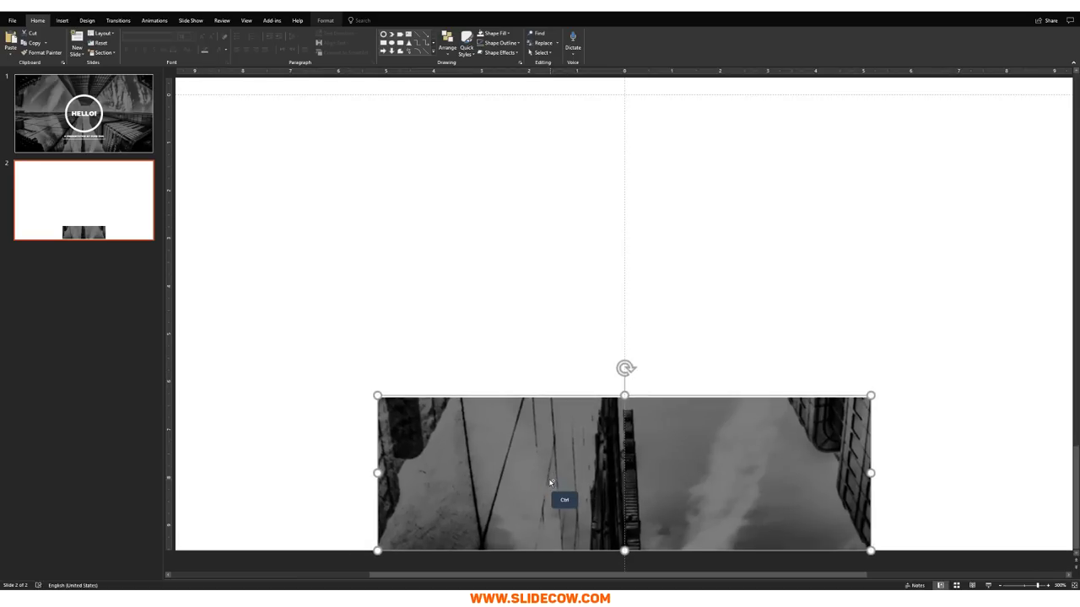
{"action": "left_click", "coordinate": [444, 359]}
{"action": "left_click", "coordinate": [496, 454]}
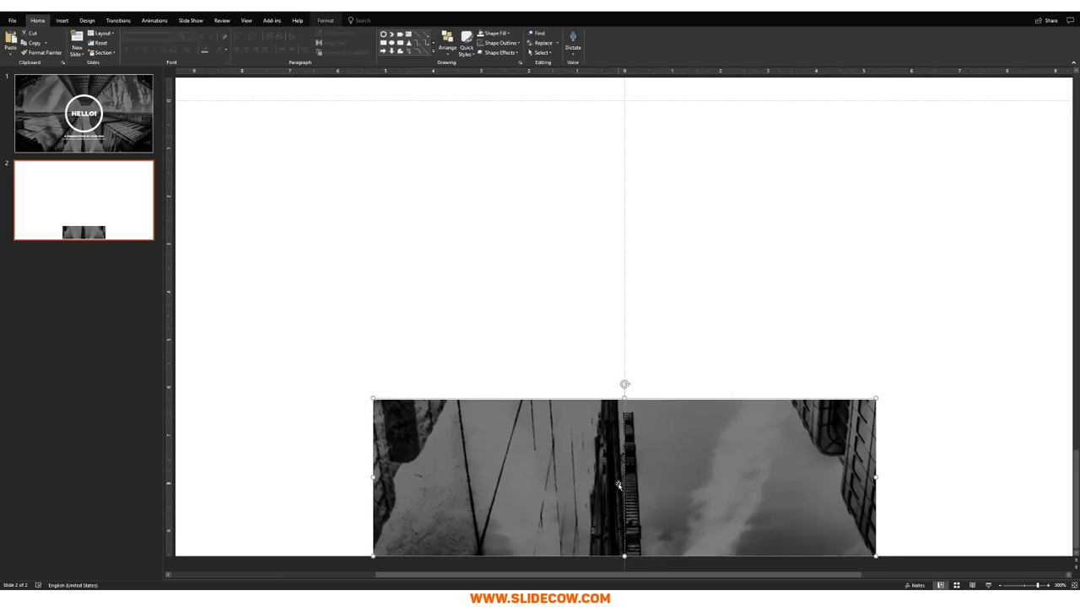
{"action": "left_click", "coordinate": [275, 336]}
{"action": "scroll", "coordinate": [555, 496], "scroll_direction": "down", "scroll_amount": 6}
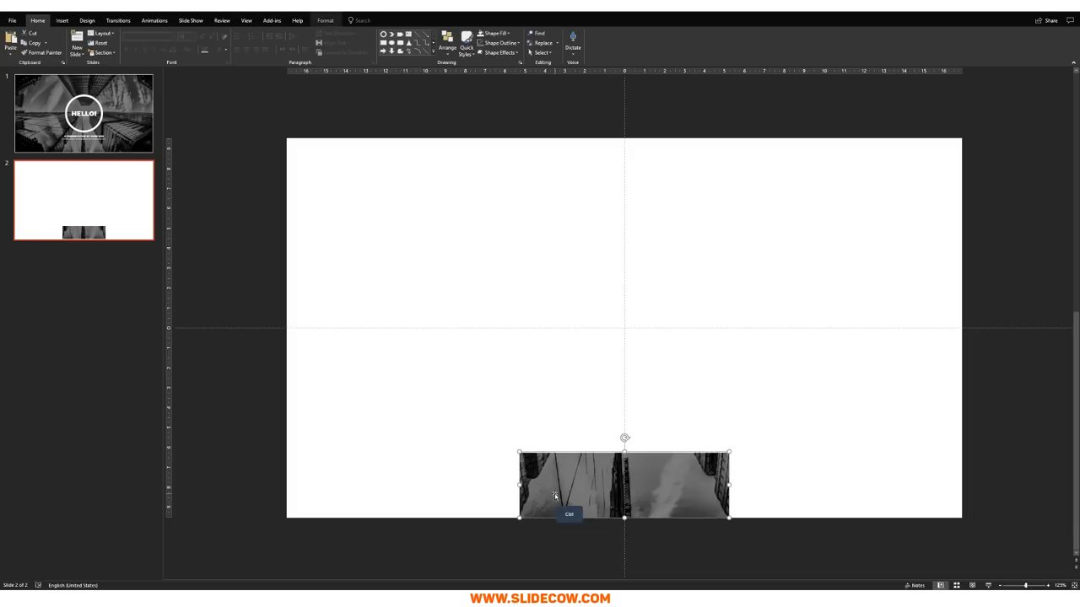
{"action": "left_click", "coordinate": [127, 143]}
{"action": "key", "text": "Tab"}
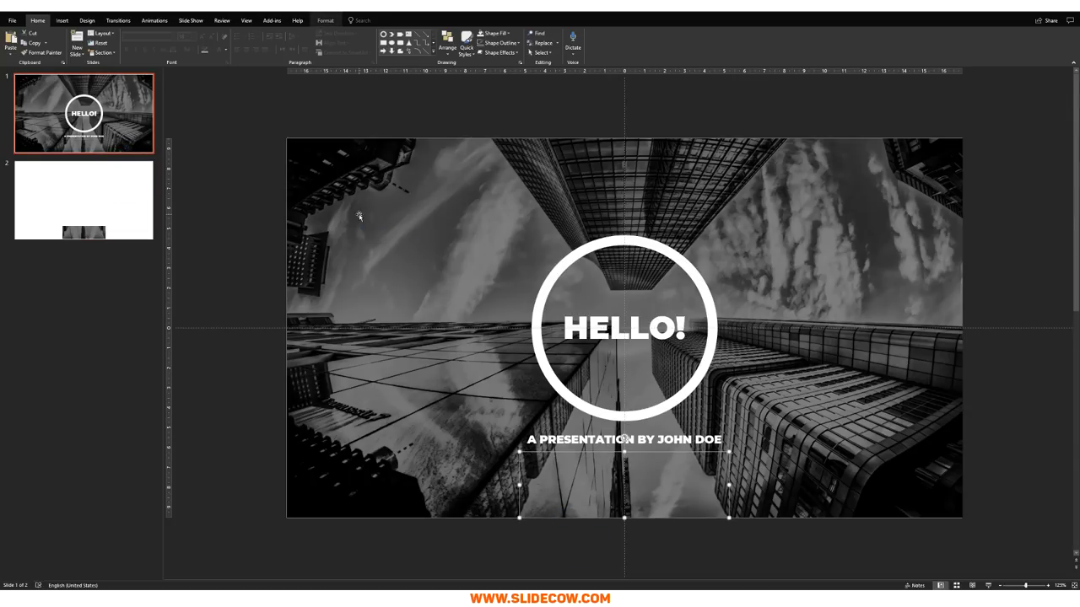
{"action": "left_click", "coordinate": [101, 199]}
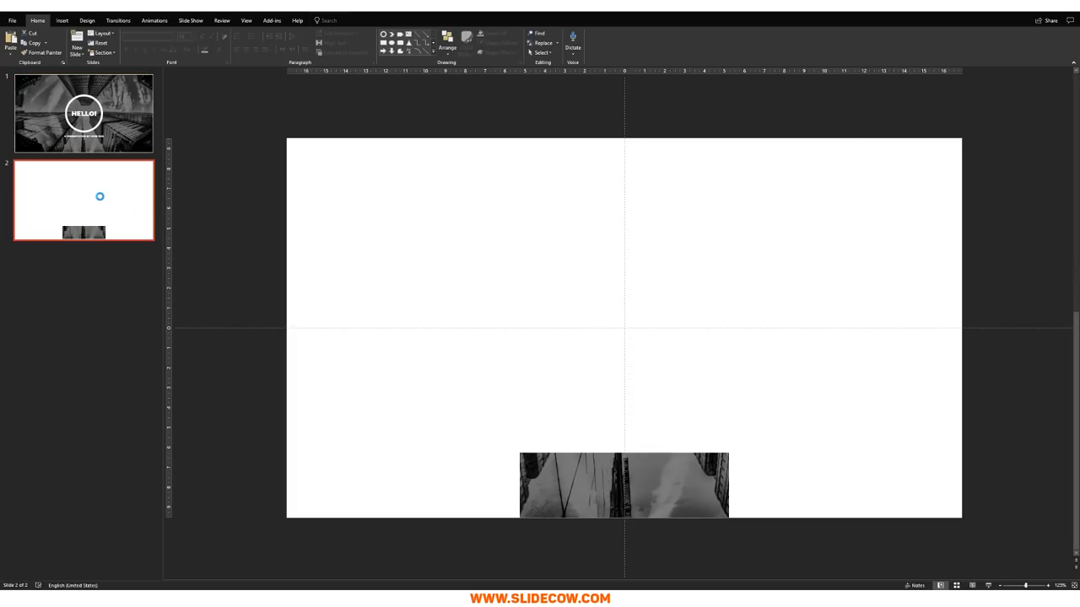
{"action": "key", "text": "Delete"}
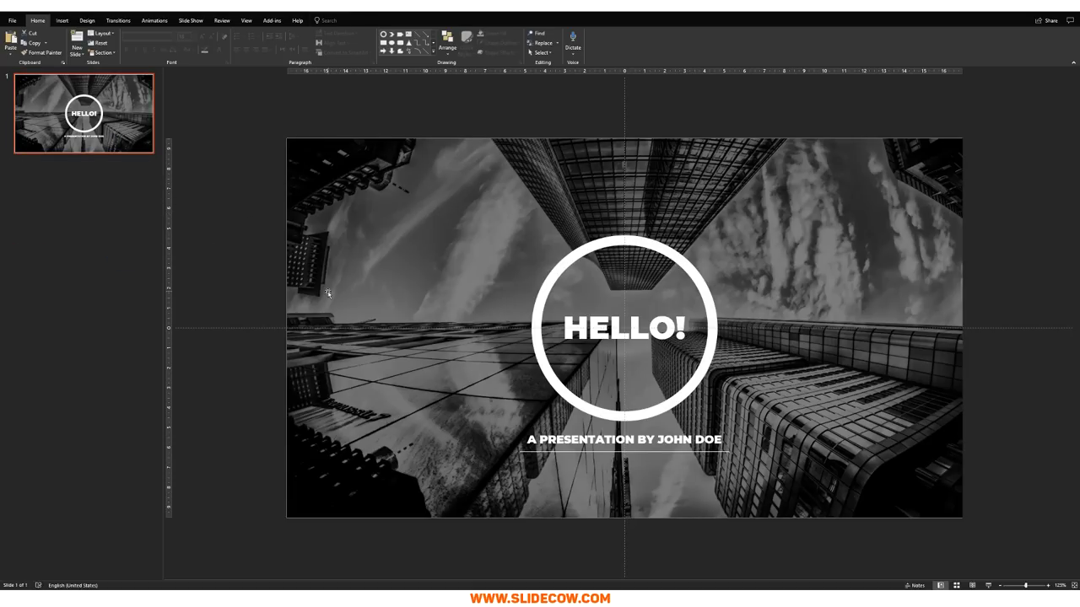
Rename the full-slide skyscraper photo "Background Picture" in the slide's object list.
{"action": "left_click", "coordinate": [377, 364]}
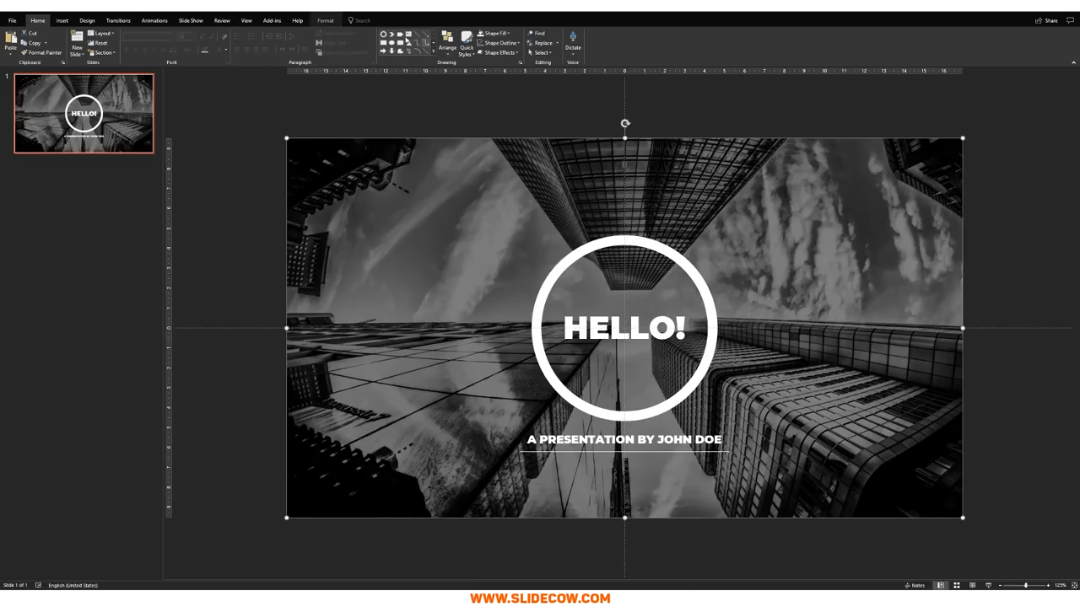
{"action": "left_click", "coordinate": [541, 52]}
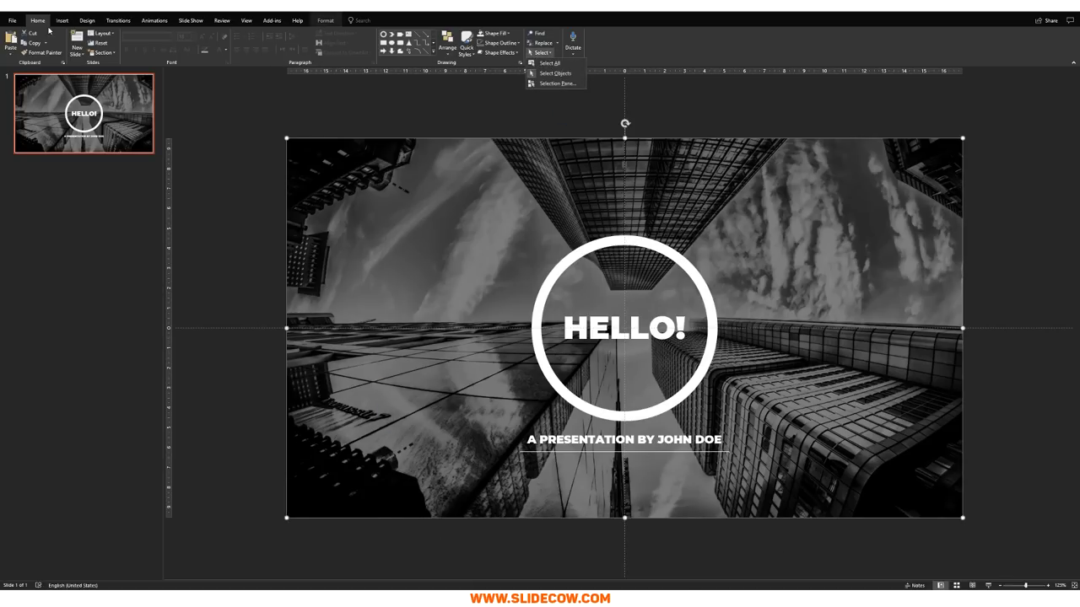
{"action": "left_click", "coordinate": [559, 84]}
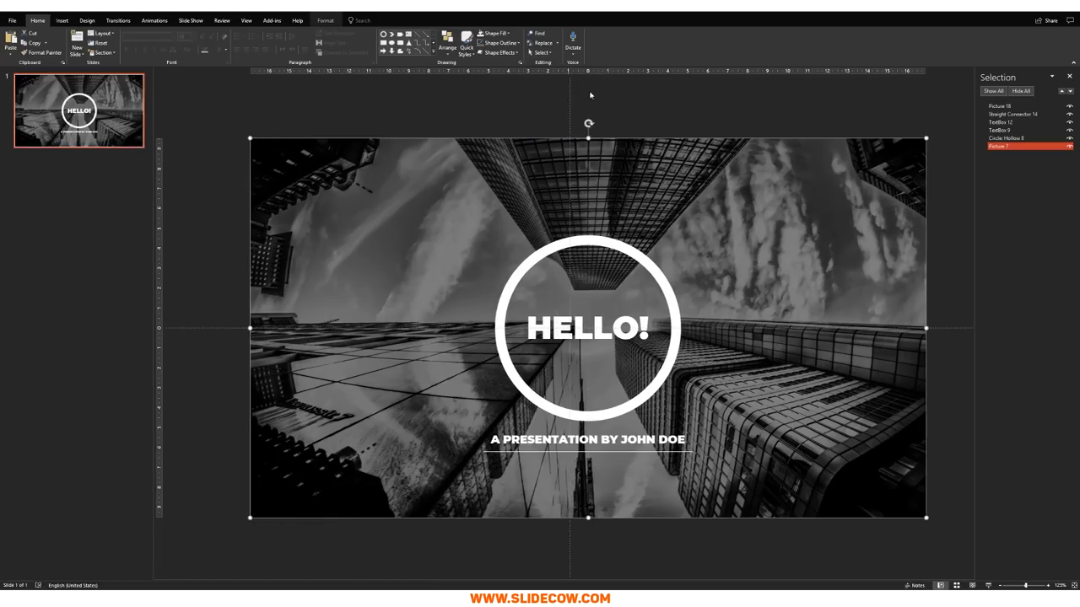
{"action": "double_click", "coordinate": [1004, 145]}
{"action": "type", "text": "Bac"}
{"action": "key", "text": "BackSpace"}
{"action": "type", "text": "ckground Pic"}
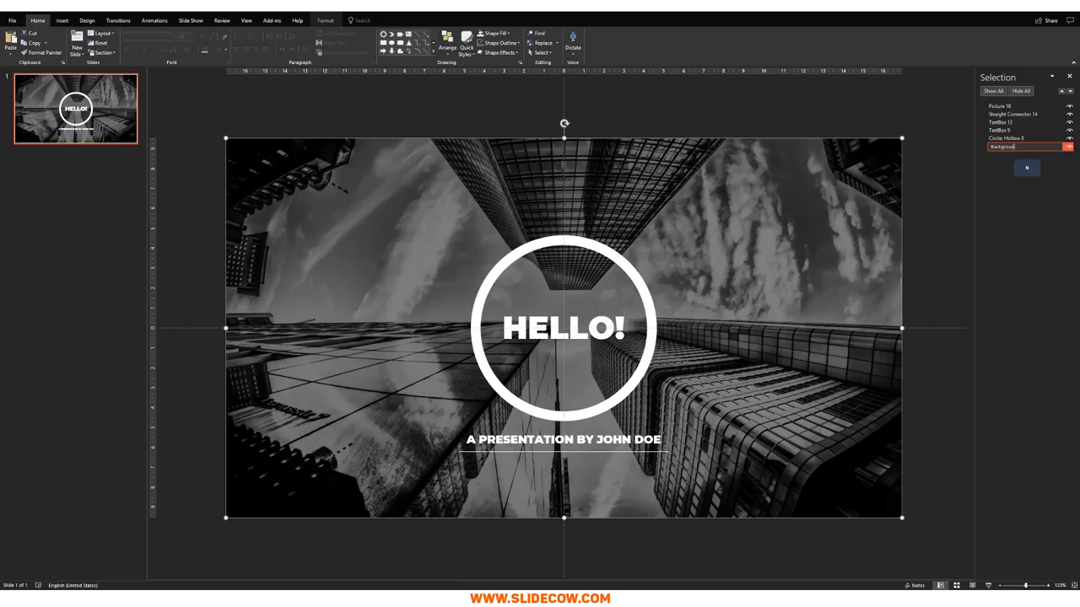
{"action": "type", "text": "ture"}
{"action": "key", "text": "Return"}
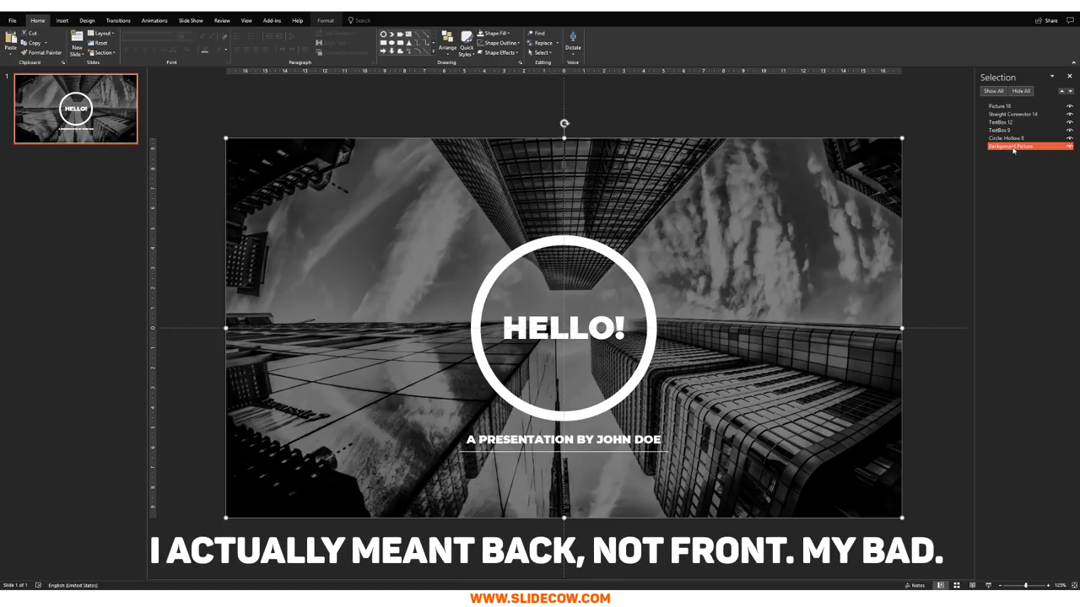
Rename the cropped photo piece below the caption line "Segment Picture".
{"action": "double_click", "coordinate": [1004, 106]}
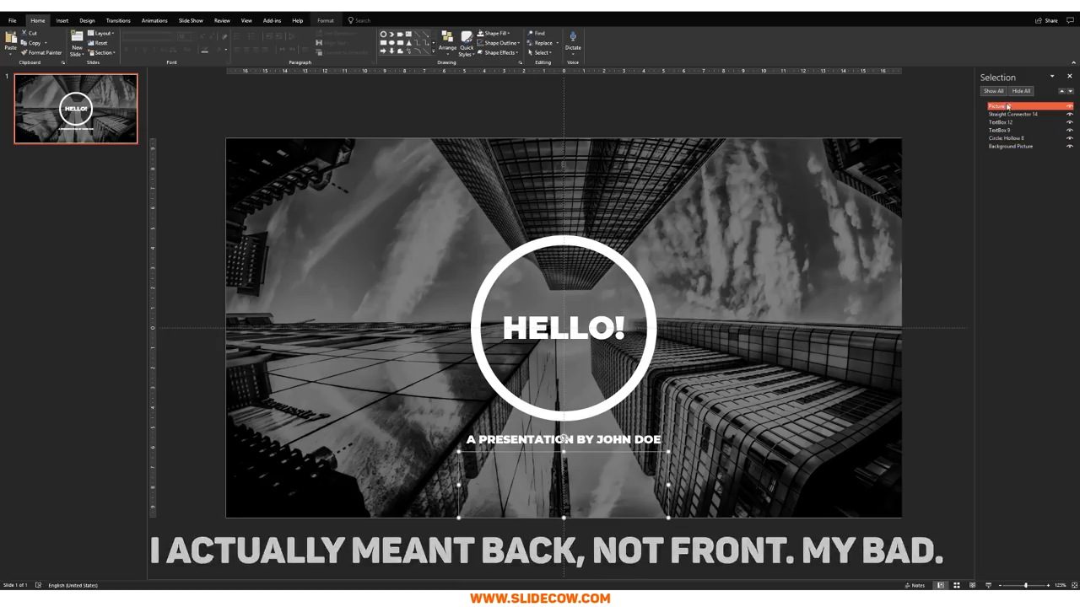
{"action": "type", "text": "Segment"}
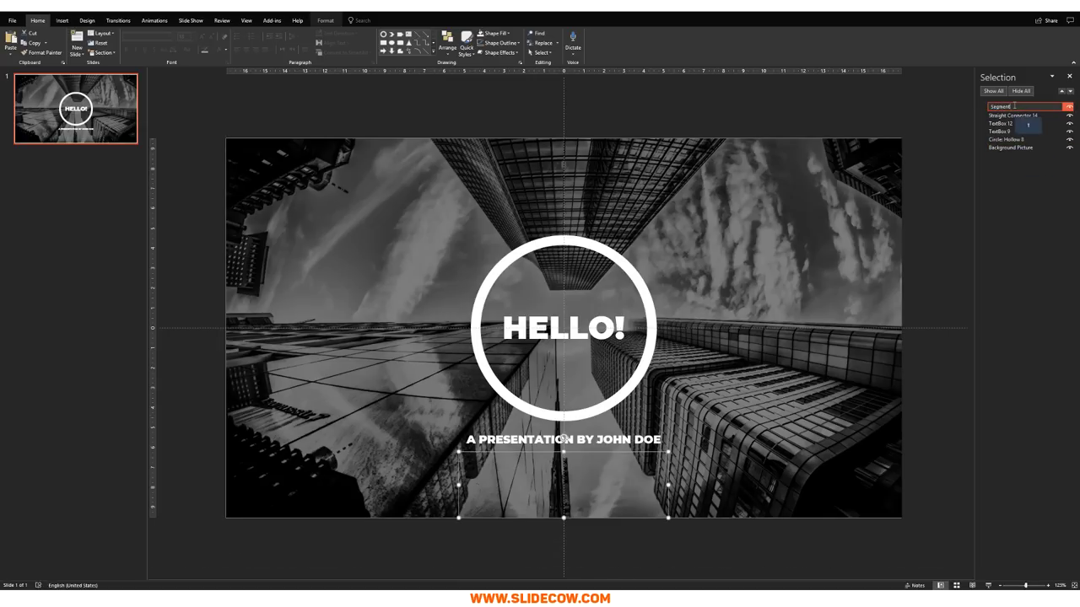
{"action": "type", "text": " Picture"}
{"action": "key", "text": "Return"}
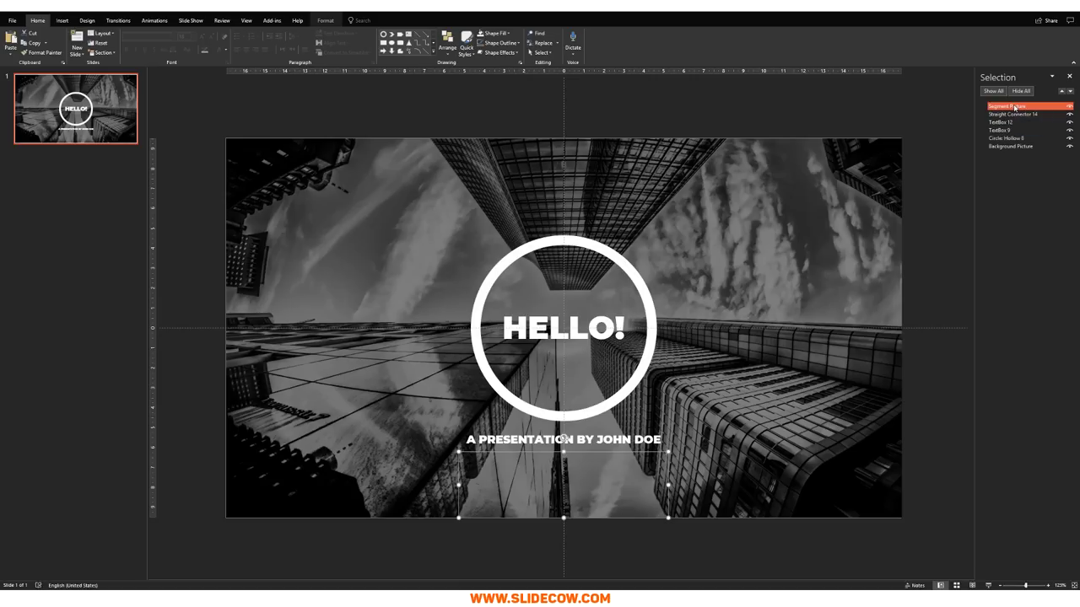
Bring the white line in front of Segment Picture in the stacking order and select Segment Picture.
{"action": "left_click", "coordinate": [1025, 116]}
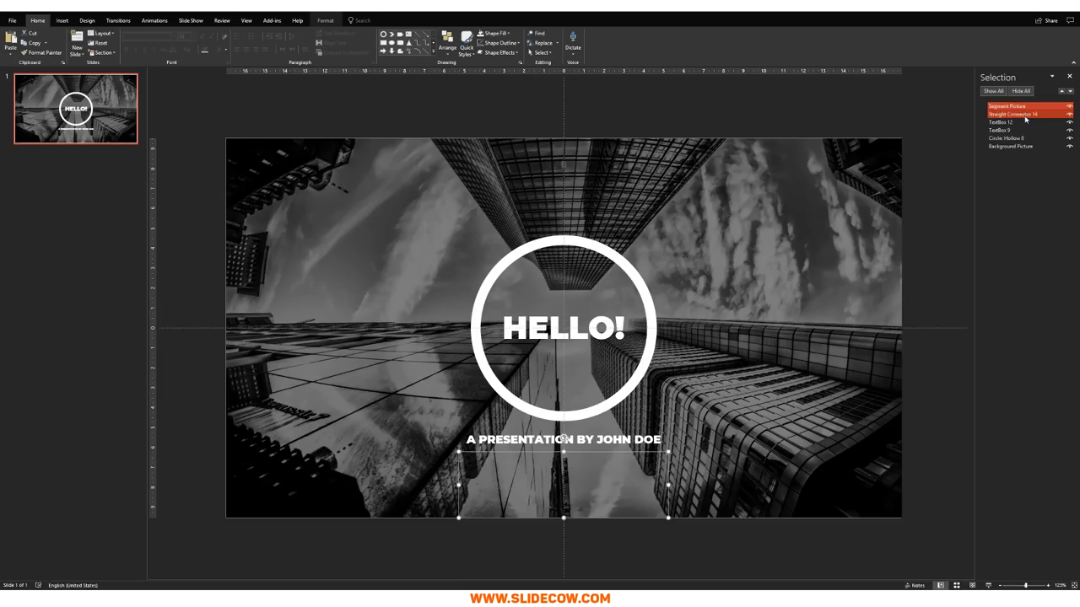
{"action": "left_click_drag", "start_coordinate": [1025, 120], "coordinate": [1022, 107]}
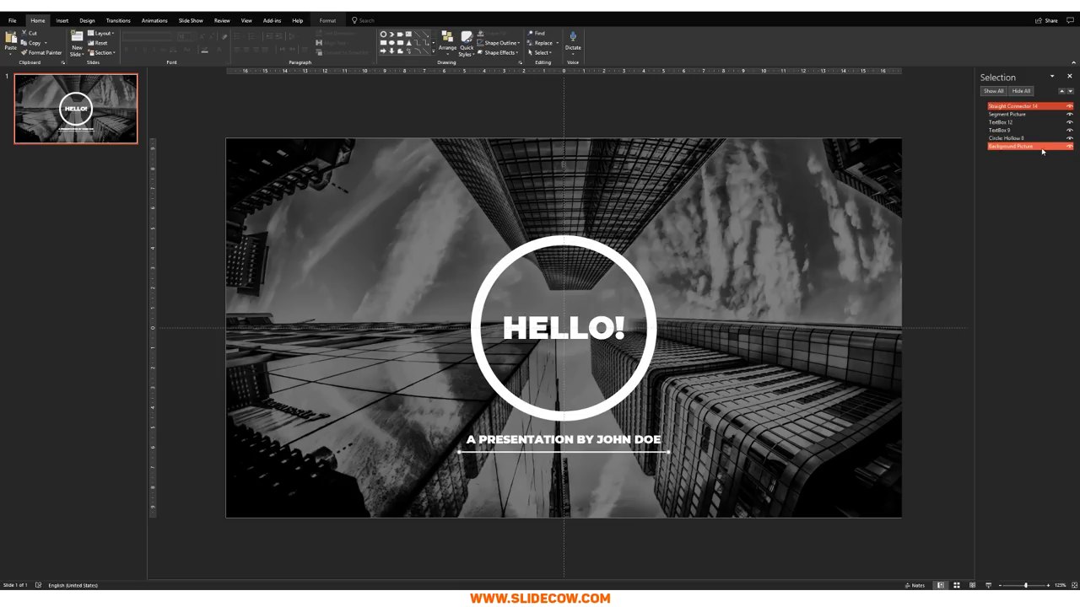
{"action": "left_click", "coordinate": [1025, 114]}
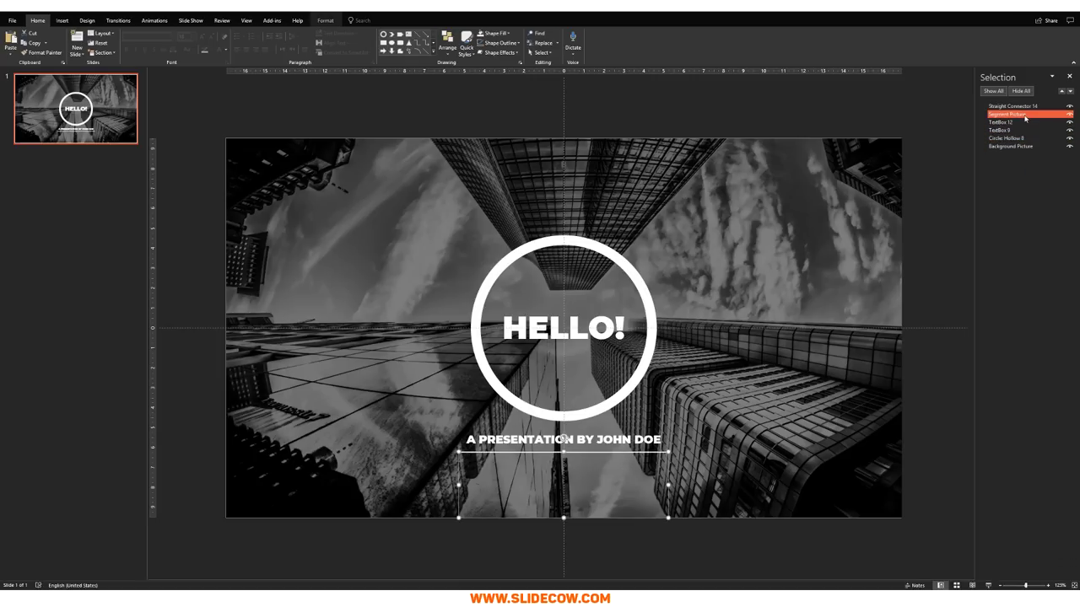
Rename the white connector below the caption "Line" in the slide's object list.
{"action": "left_click", "coordinate": [1021, 107], "text": "ctrl"}
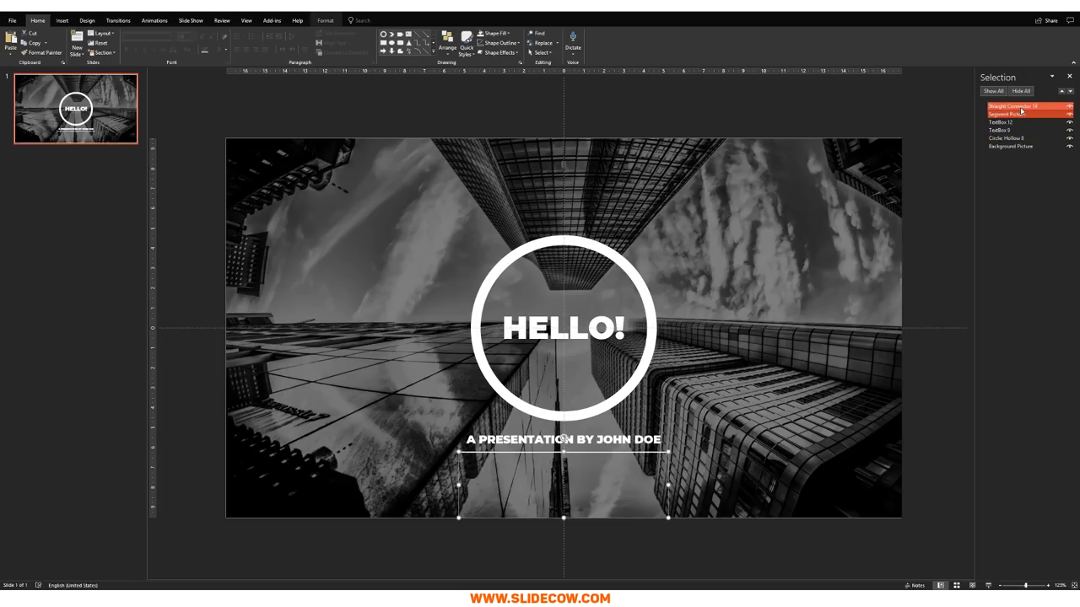
{"action": "double_click", "coordinate": [1020, 107]}
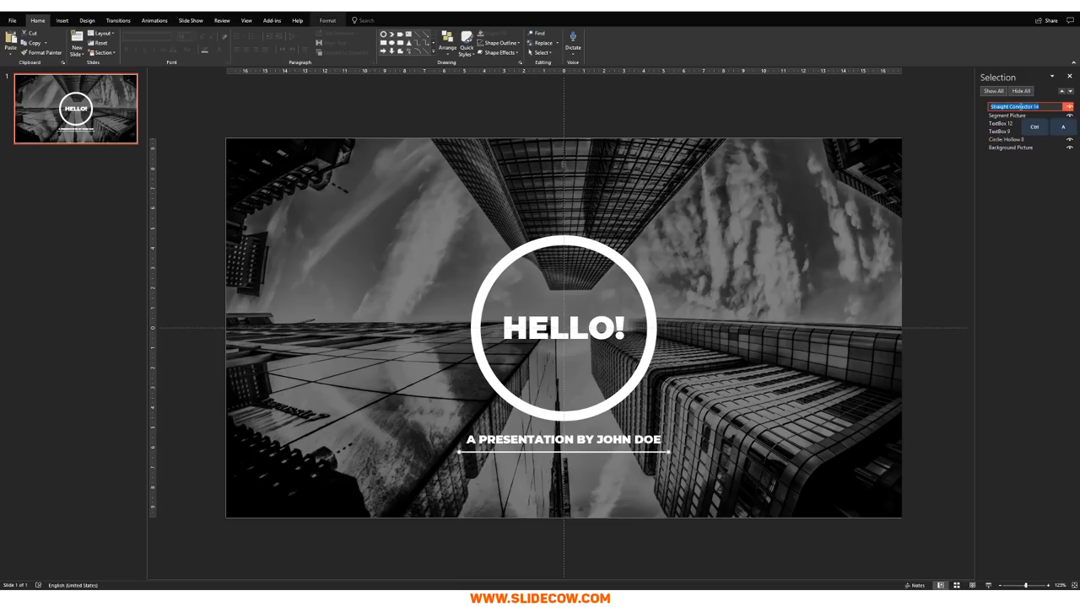
{"action": "type", "text": "Line"}
{"action": "key", "text": "Return"}
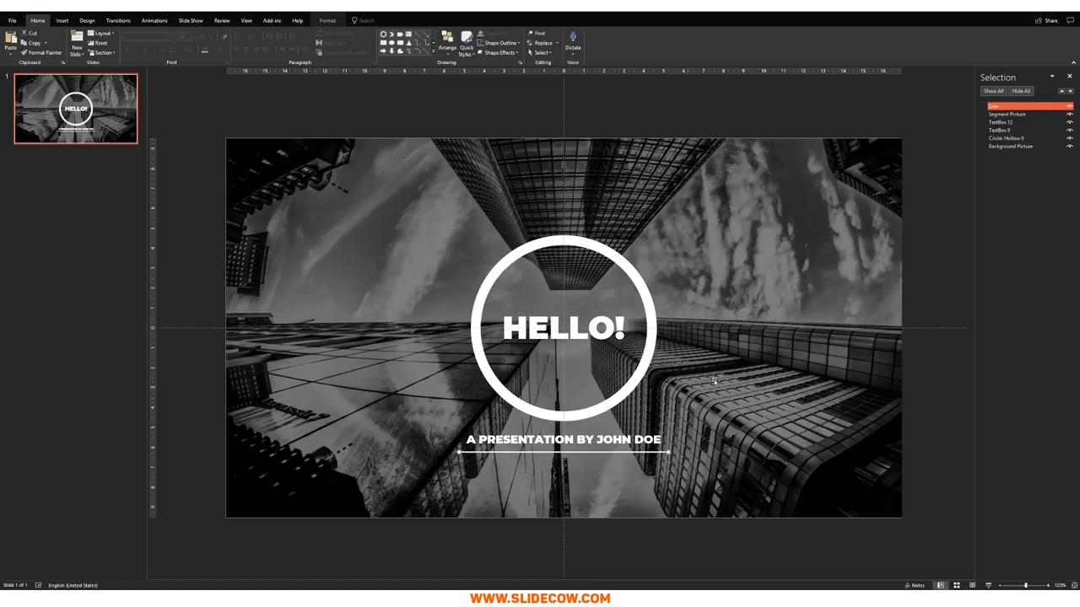
{"action": "left_click", "coordinate": [327, 21]}
{"action": "left_click", "coordinate": [311, 42]}
{"action": "left_click", "coordinate": [330, 71]}
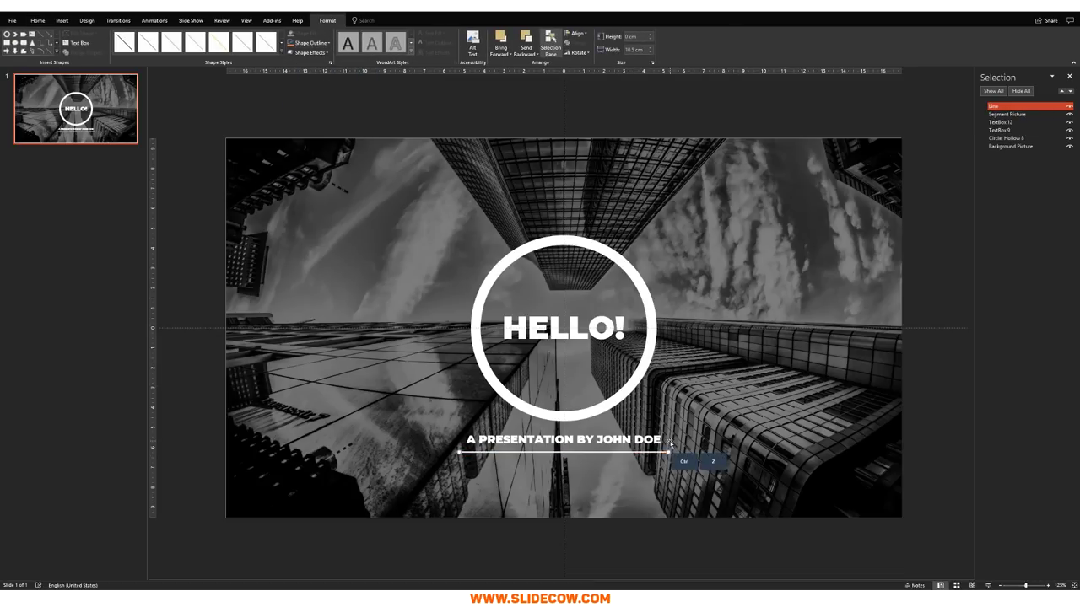
Check the stacking order of the slide's objects by selecting them one at a time, from Line down to Background Picture.
{"action": "left_click", "coordinate": [1013, 114]}
{"action": "left_click", "coordinate": [1019, 122], "text": "ctrl"}
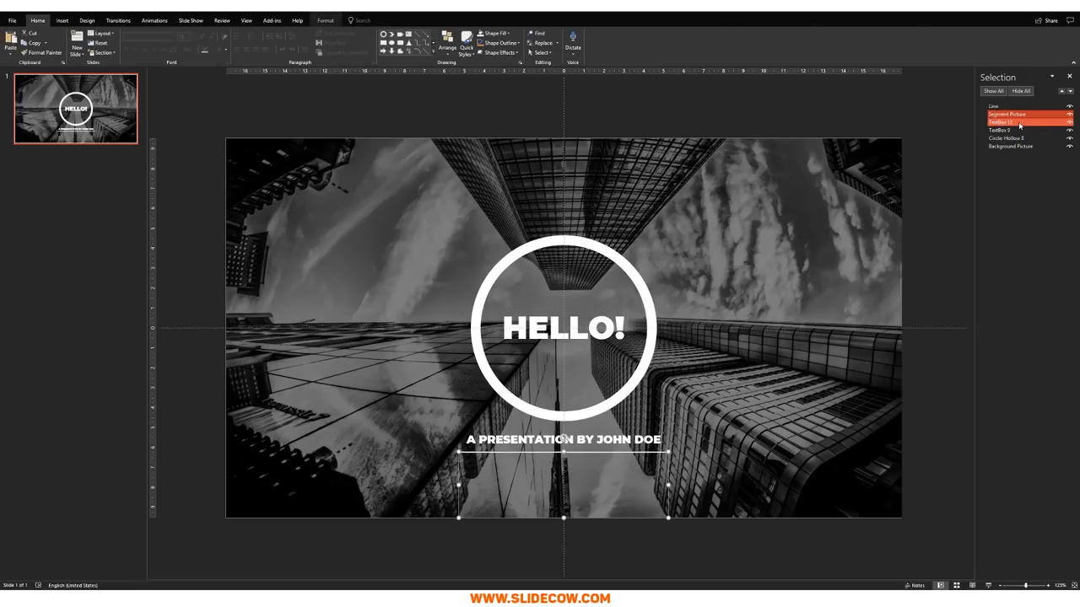
{"action": "left_click", "coordinate": [1018, 122]}
{"action": "left_click", "coordinate": [1020, 130]}
{"action": "left_click", "coordinate": [1021, 139]}
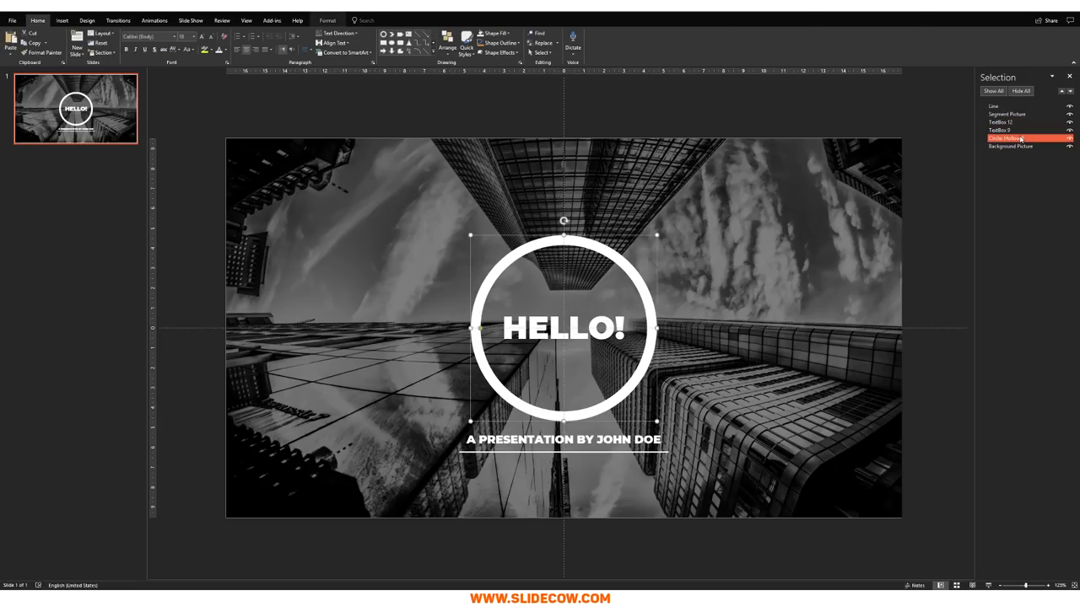
{"action": "left_click", "coordinate": [1021, 146]}
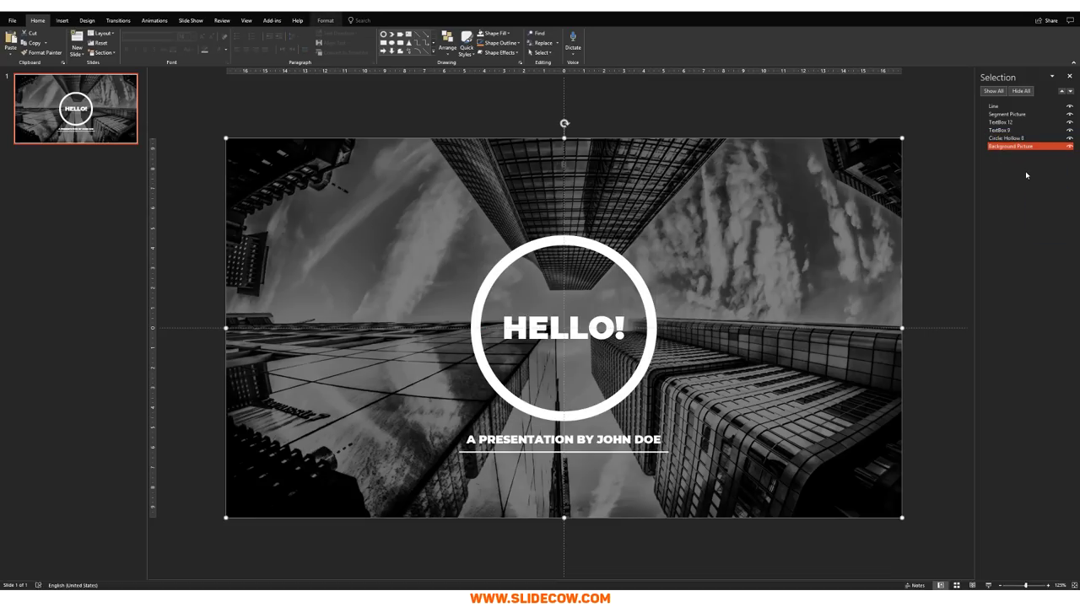
{"action": "left_click", "coordinate": [1021, 106]}
{"action": "left_click", "coordinate": [1028, 115], "text": "ctrl"}
{"action": "left_click", "coordinate": [1028, 116]}
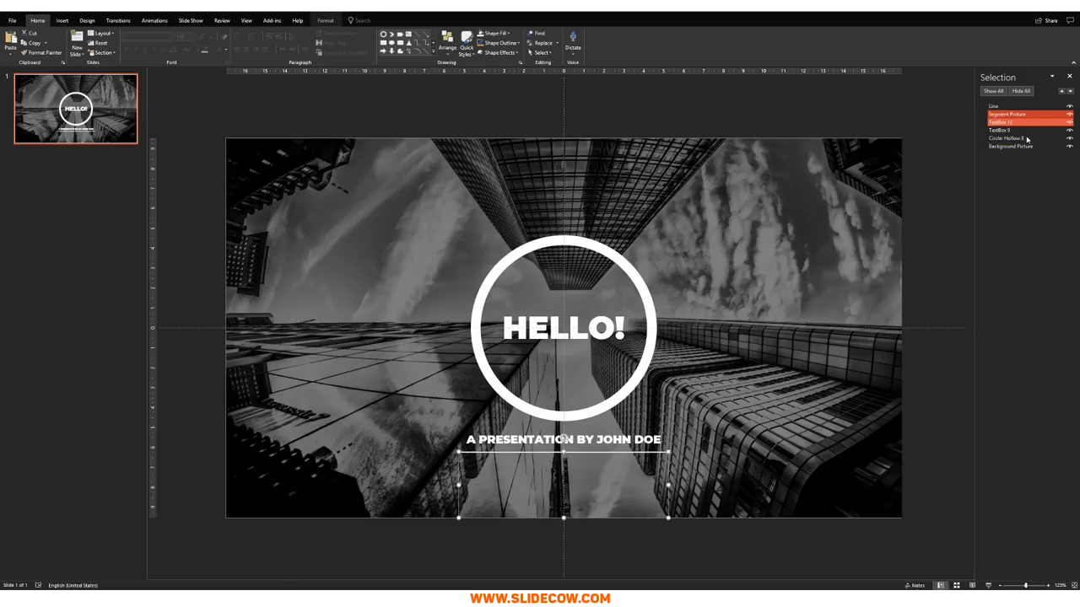
{"action": "left_click", "coordinate": [1028, 146]}
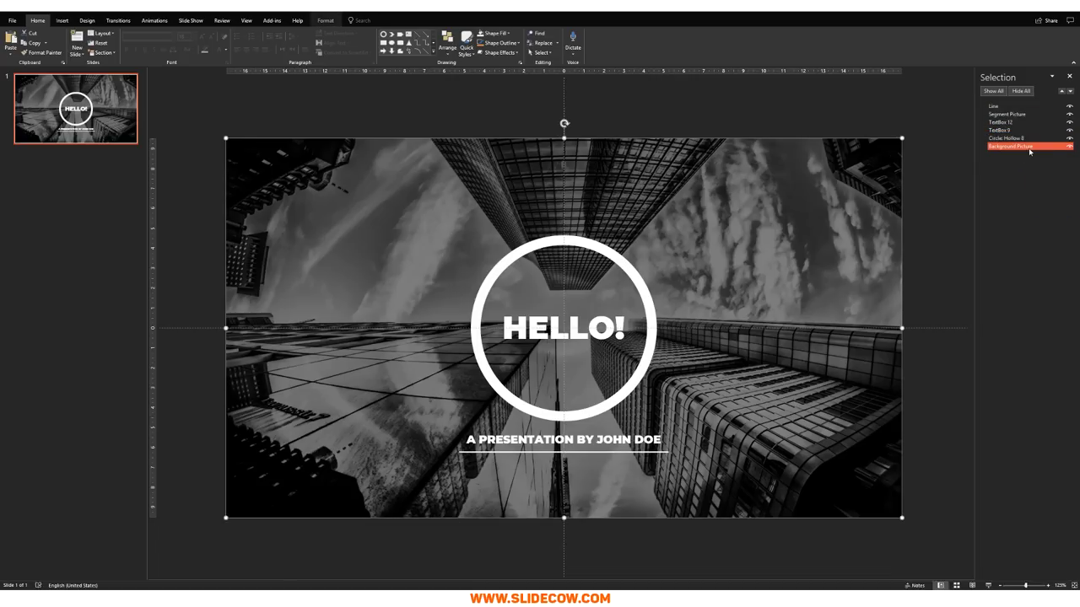
{"action": "left_click", "coordinate": [716, 544]}
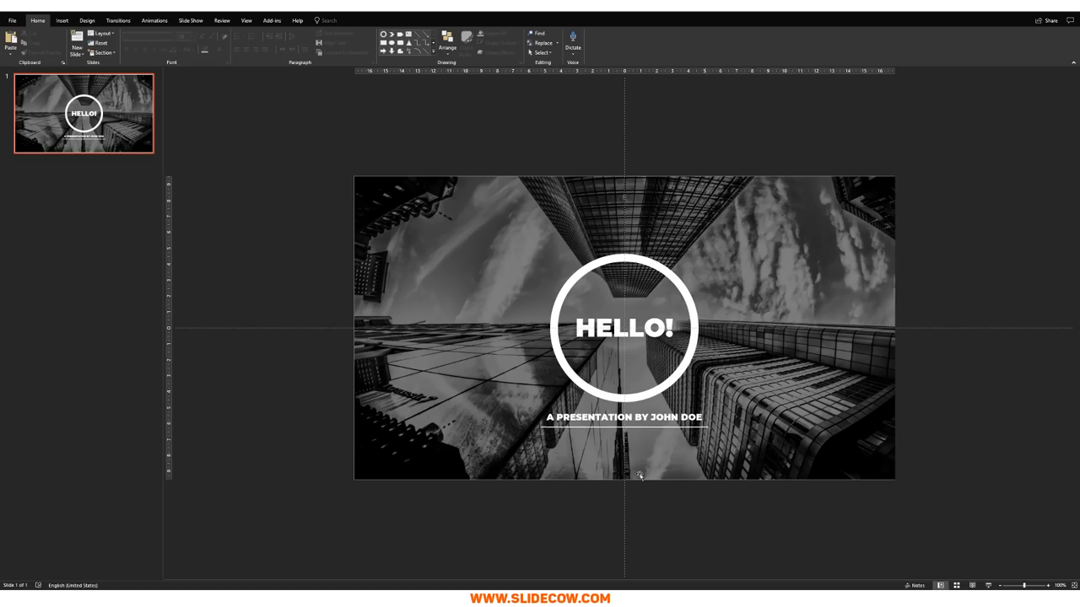
Show the animation list and give the line below the caption a Split entrance with the Vertical Out direction.
{"action": "left_click", "coordinate": [154, 22]}
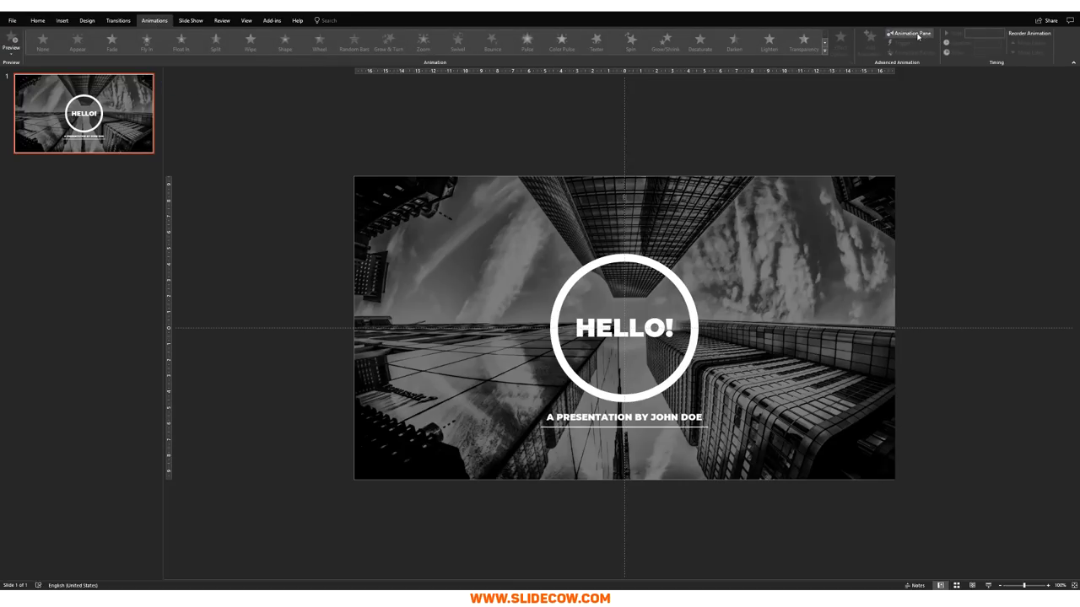
{"action": "left_click", "coordinate": [918, 37]}
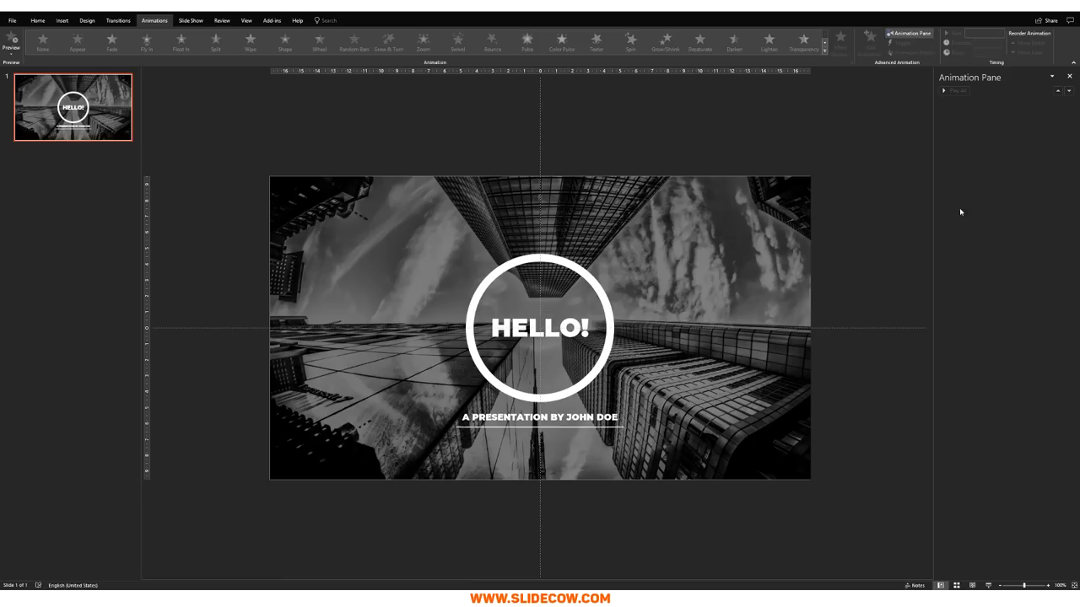
{"action": "left_click", "coordinate": [565, 430]}
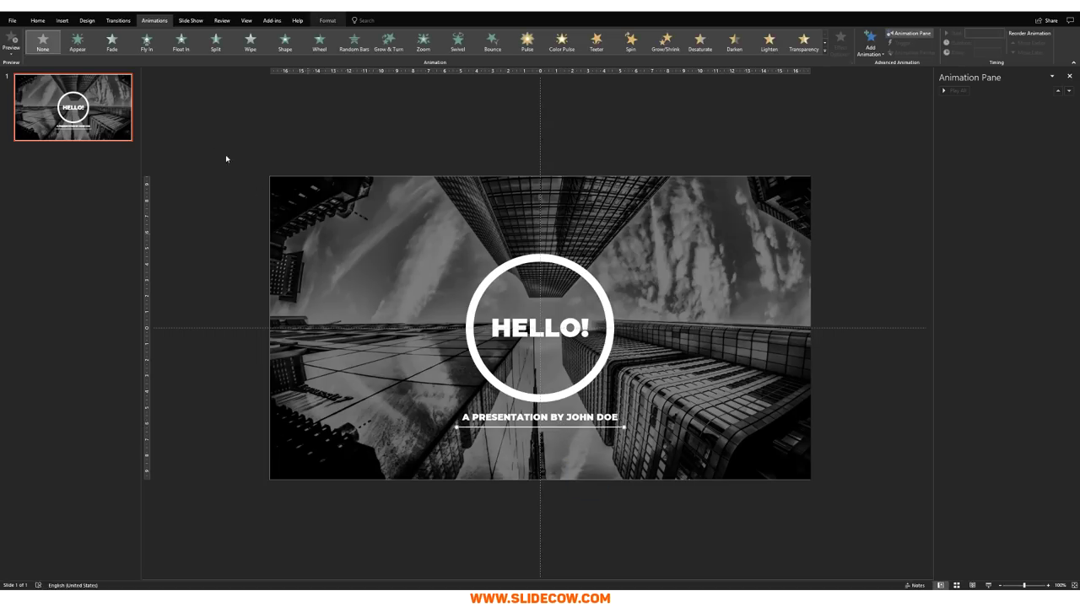
{"action": "left_click", "coordinate": [216, 44]}
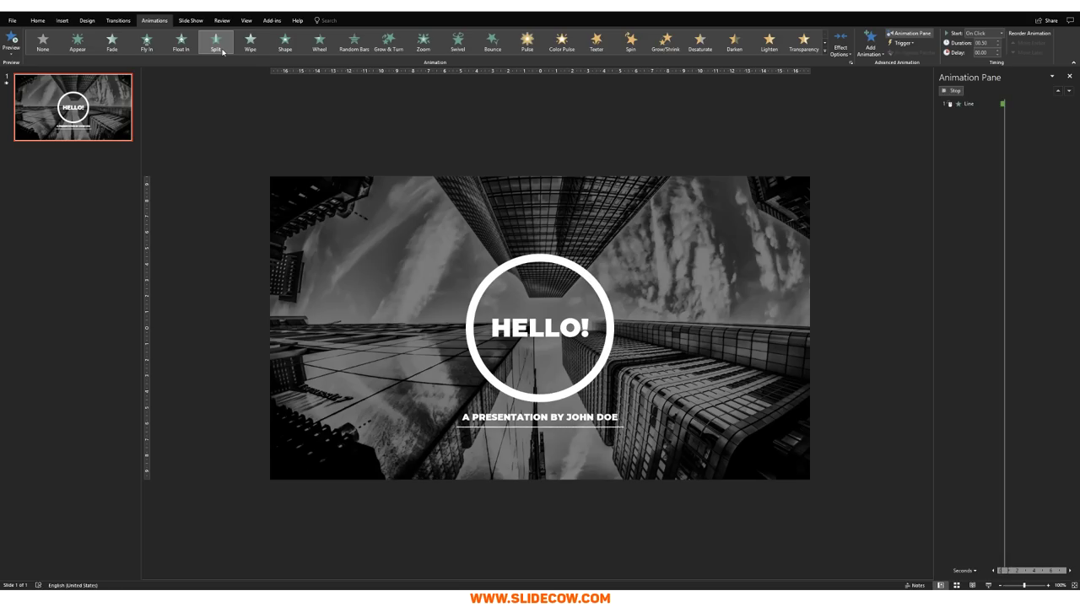
{"action": "left_click", "coordinate": [835, 44]}
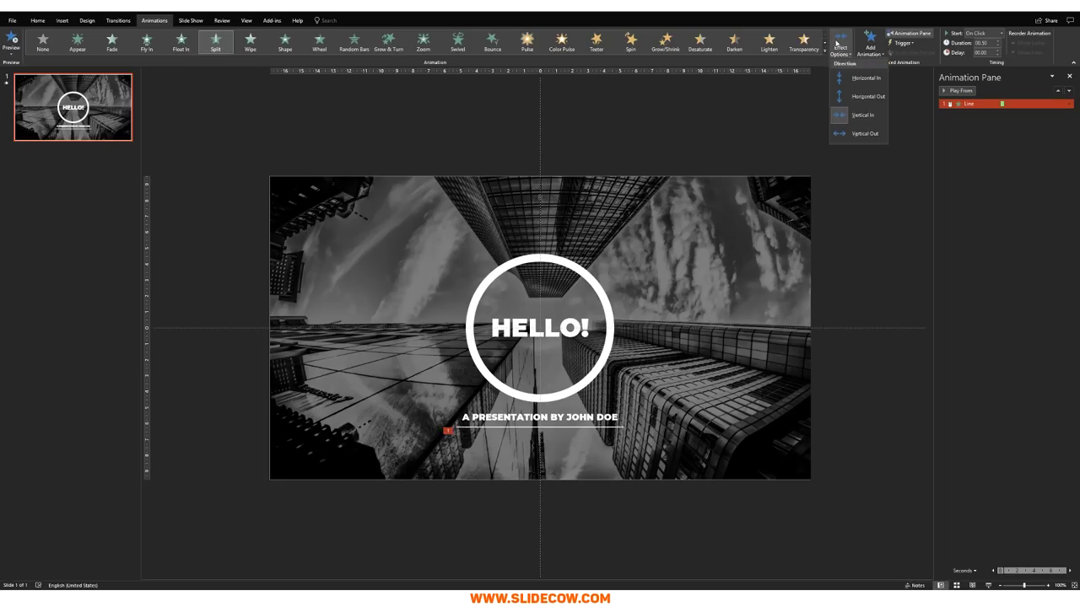
{"action": "left_click", "coordinate": [871, 136]}
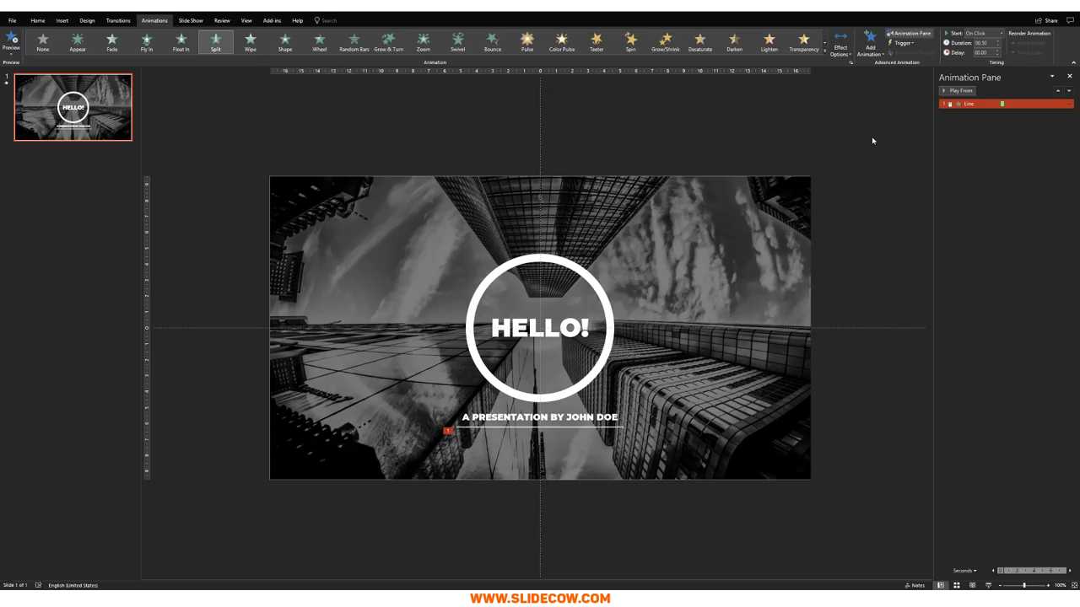
Set the line's Split animation to start With Previous with a 1-second delay and 1-second duration, and play the slide to check it.
{"action": "right_click", "coordinate": [996, 102]}
{"action": "left_click", "coordinate": [1017, 140]}
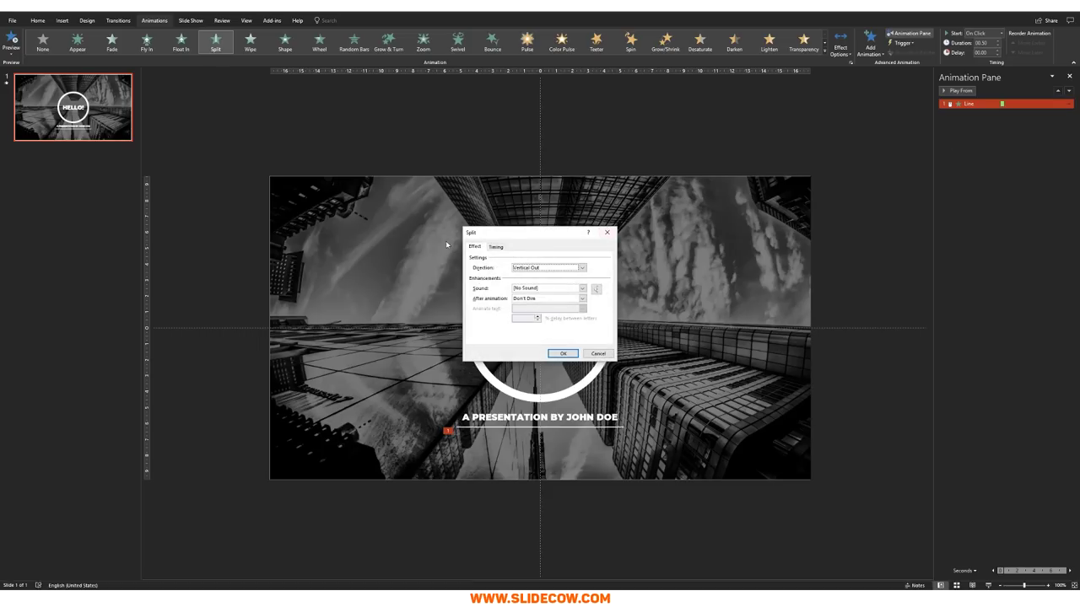
{"action": "left_click", "coordinate": [496, 247]}
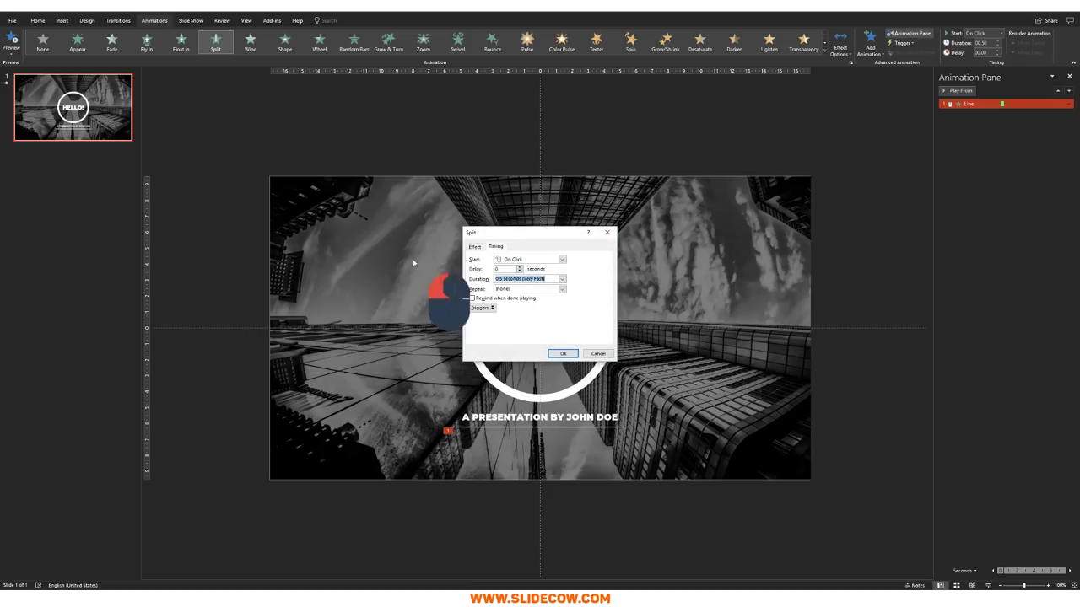
{"action": "type", "text": "1"}
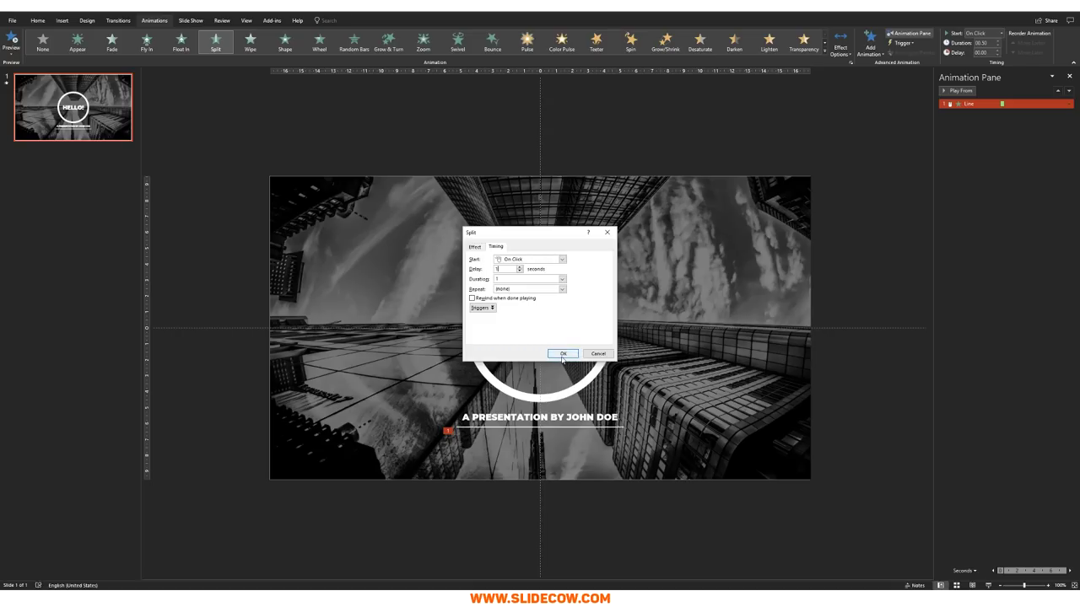
{"action": "left_click", "coordinate": [557, 259]}
{"action": "left_click", "coordinate": [563, 279]}
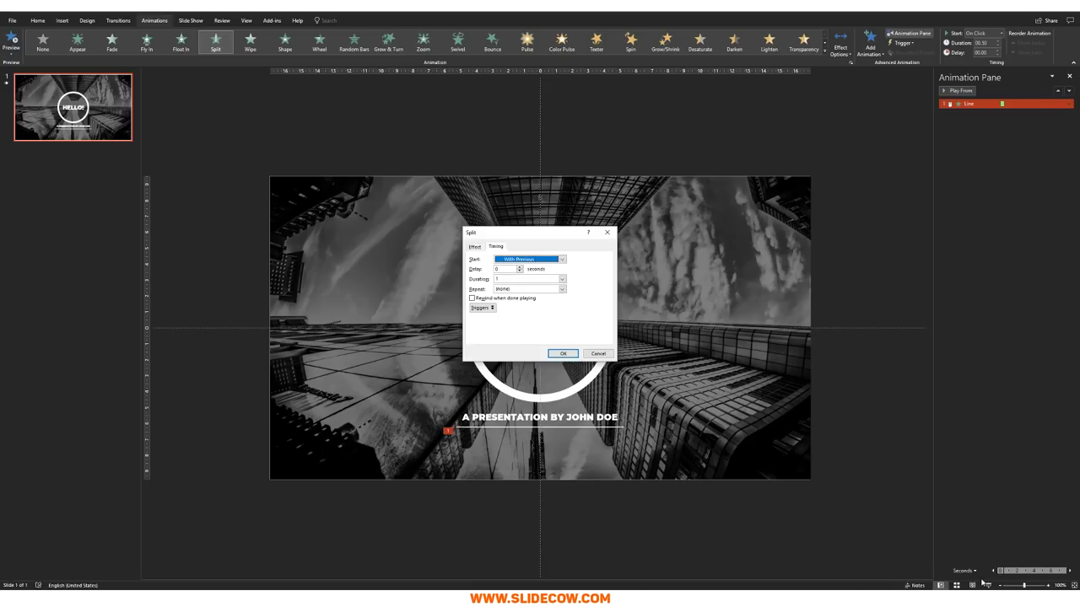
{"action": "key", "text": "Tab"}
{"action": "type", "text": "1"}
{"action": "left_click", "coordinate": [564, 354]}
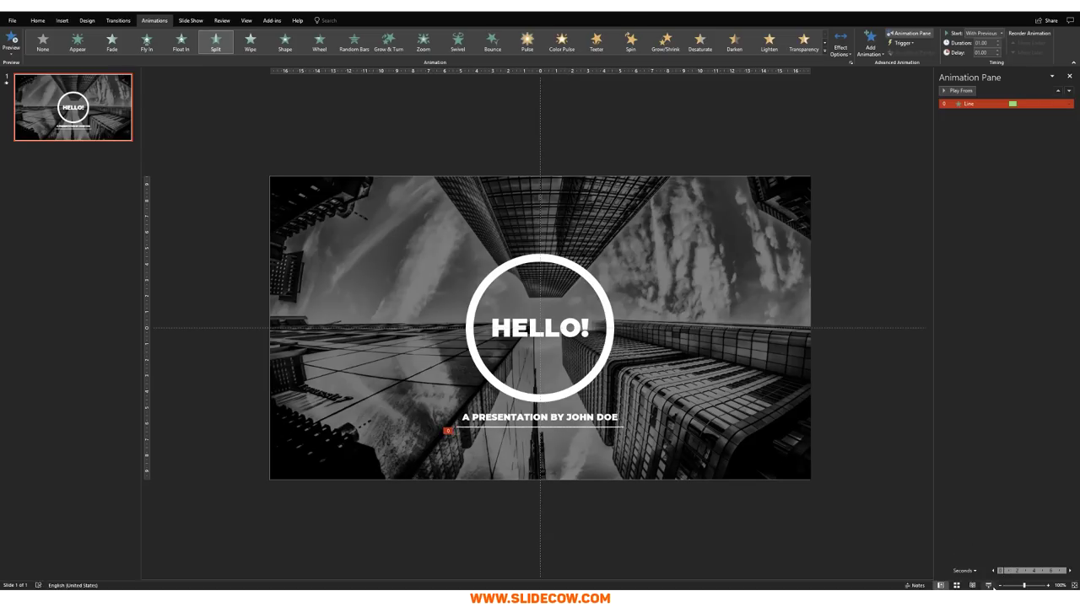
{"action": "left_click", "coordinate": [988, 585]}
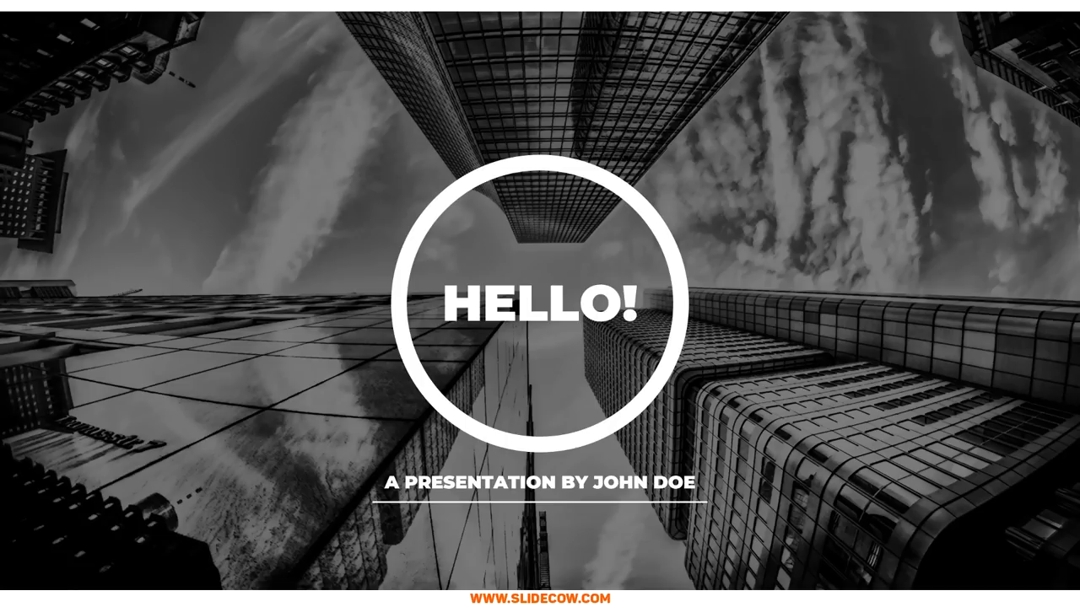
{"action": "key", "text": "Escape"}
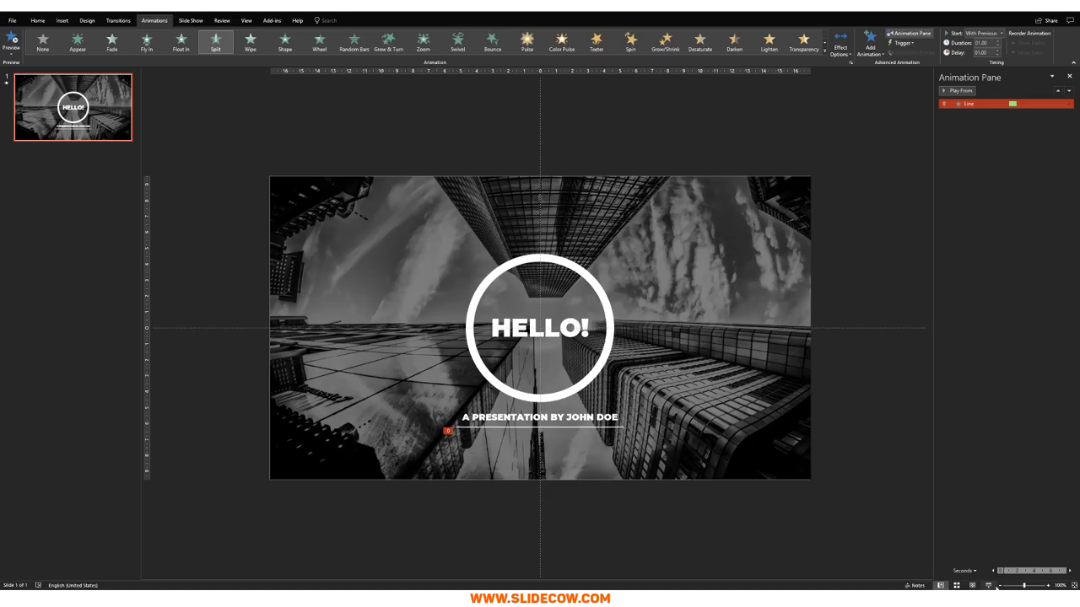
Group the "HELLO!" text with the white ring and apply a Fly In entrance to the group.
{"action": "left_click", "coordinate": [519, 330]}
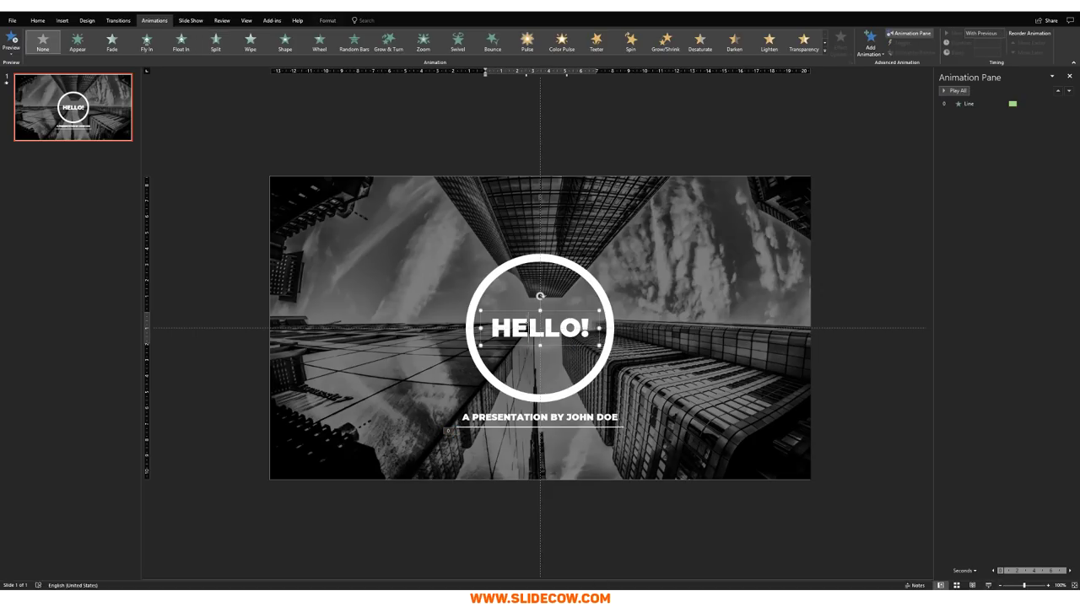
{"action": "left_click", "coordinate": [496, 272], "text": "ctrl"}
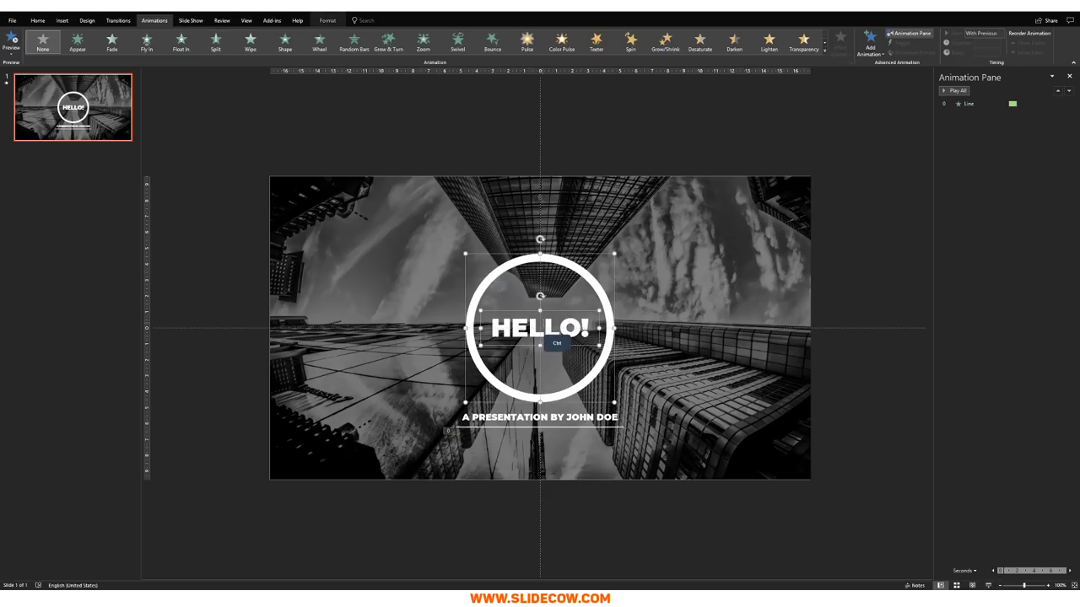
{"action": "key", "text": "ctrl+g"}
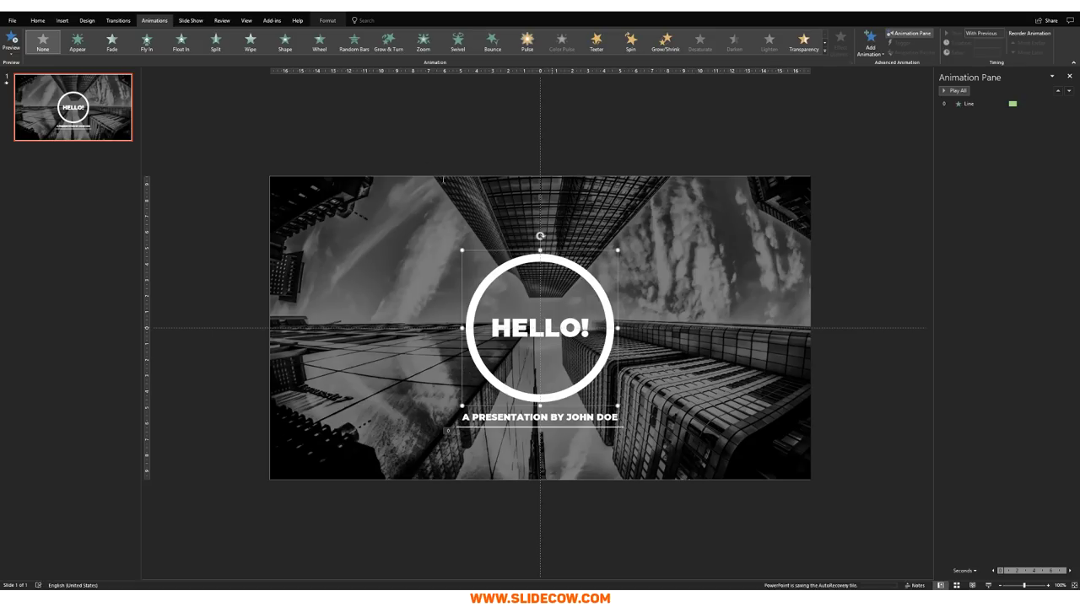
{"action": "left_click", "coordinate": [148, 41]}
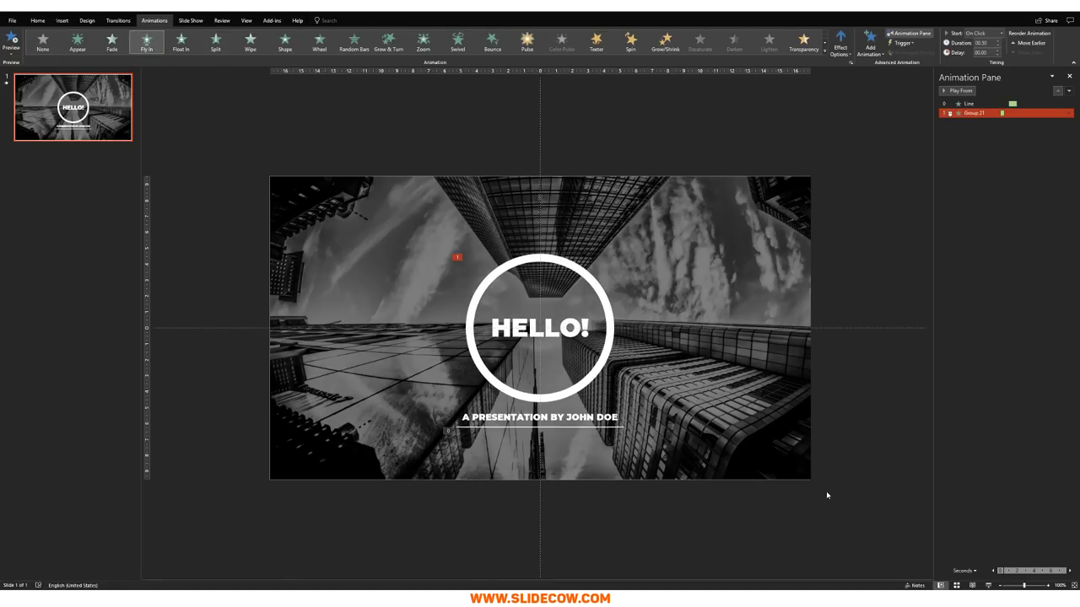
Set the group's Fly In animation to start After Previous with a duration of 2 seconds.
{"action": "double_click", "coordinate": [971, 112]}
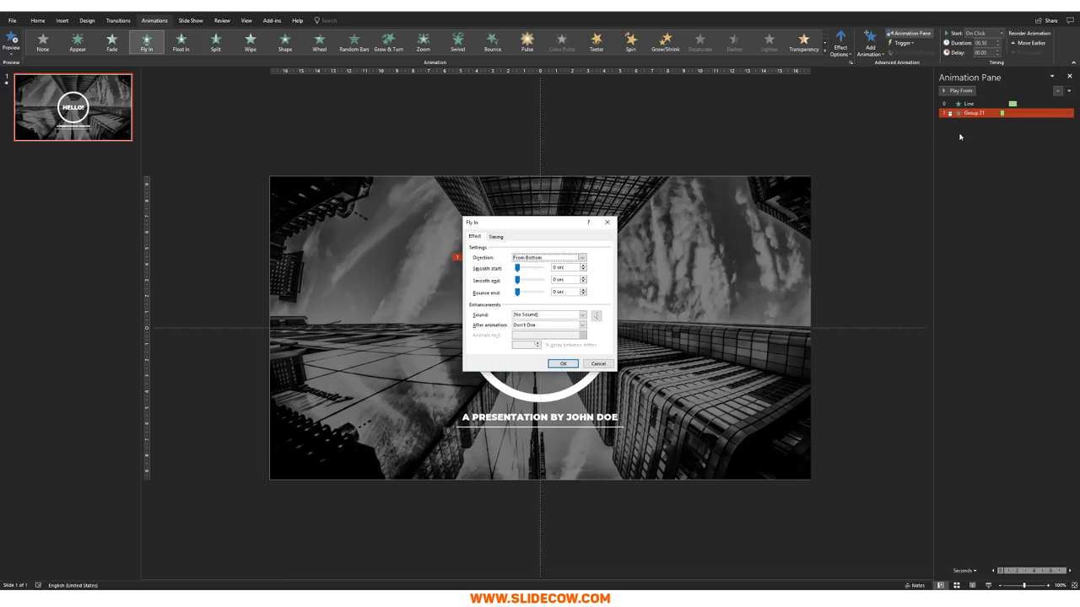
{"action": "left_click", "coordinate": [496, 237]}
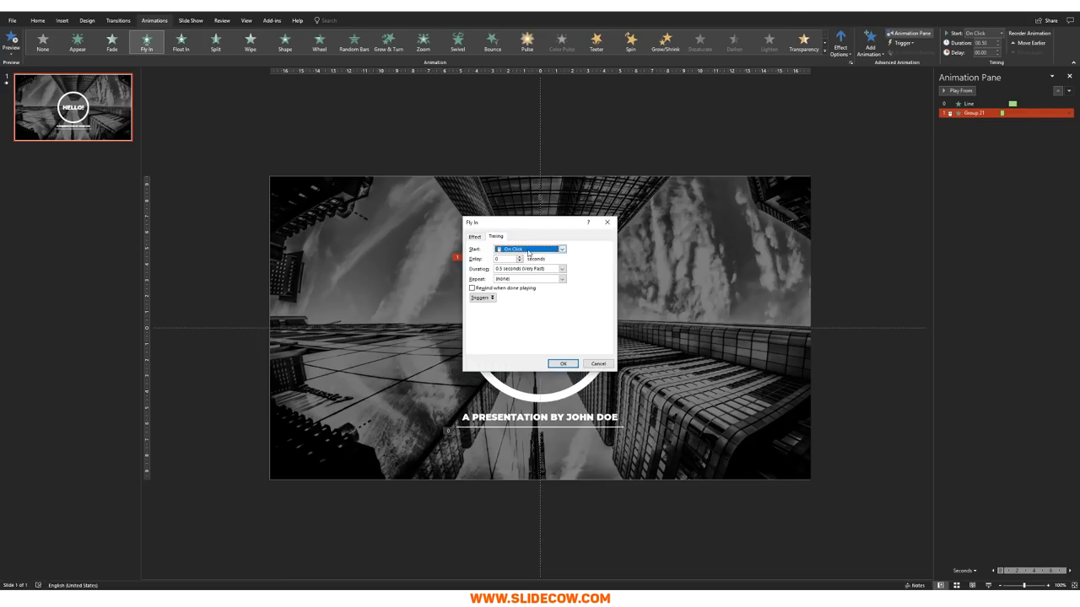
{"action": "left_click", "coordinate": [529, 251]}
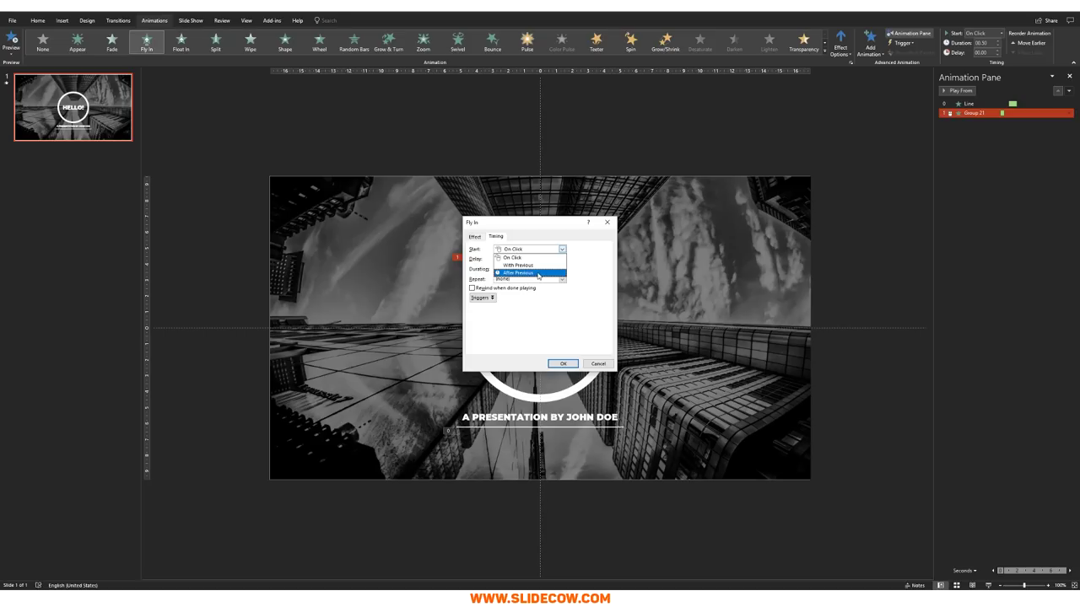
{"action": "left_click", "coordinate": [538, 276]}
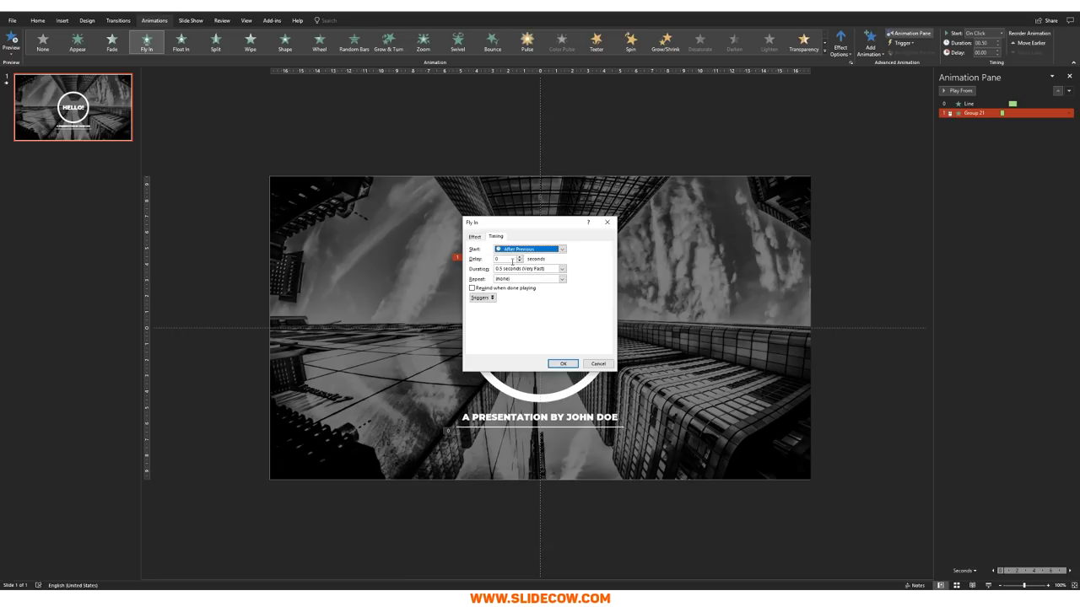
{"action": "left_click", "coordinate": [530, 268]}
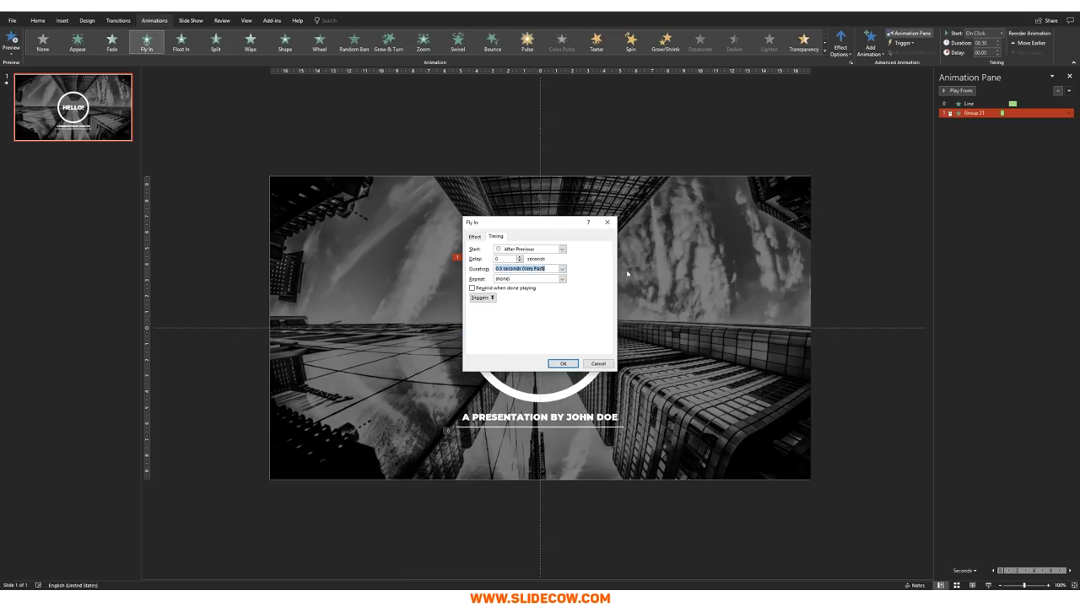
{"action": "type", "text": "2"}
Give the group's Fly In effect a smooth start of 0.3 seconds and a smooth end of 1 second.
{"action": "left_click", "coordinate": [474, 236]}
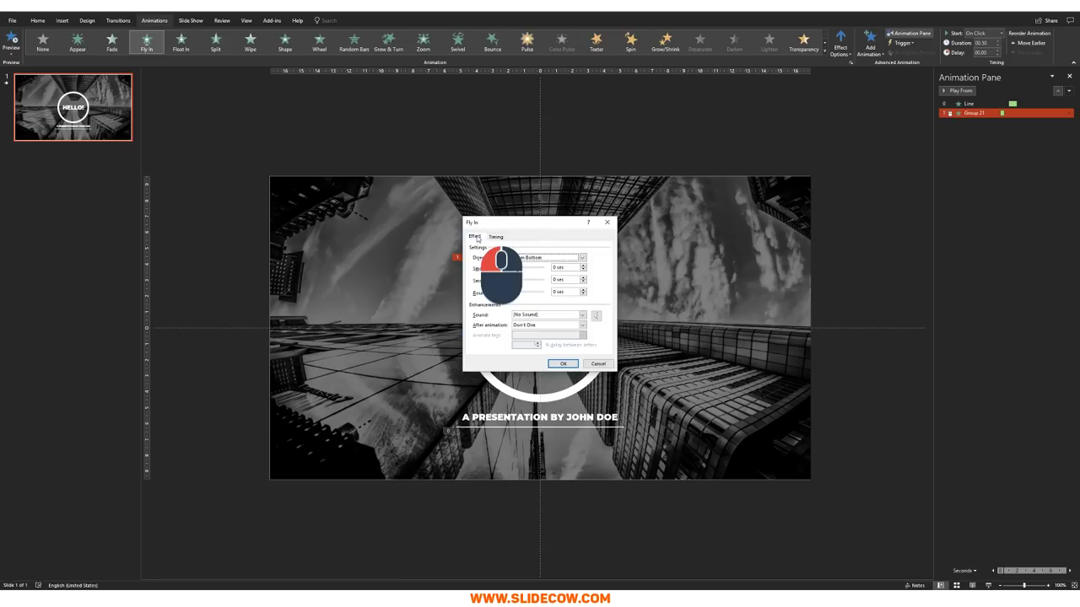
{"action": "left_click", "coordinate": [558, 267]}
{"action": "type", "text": "0.3"}
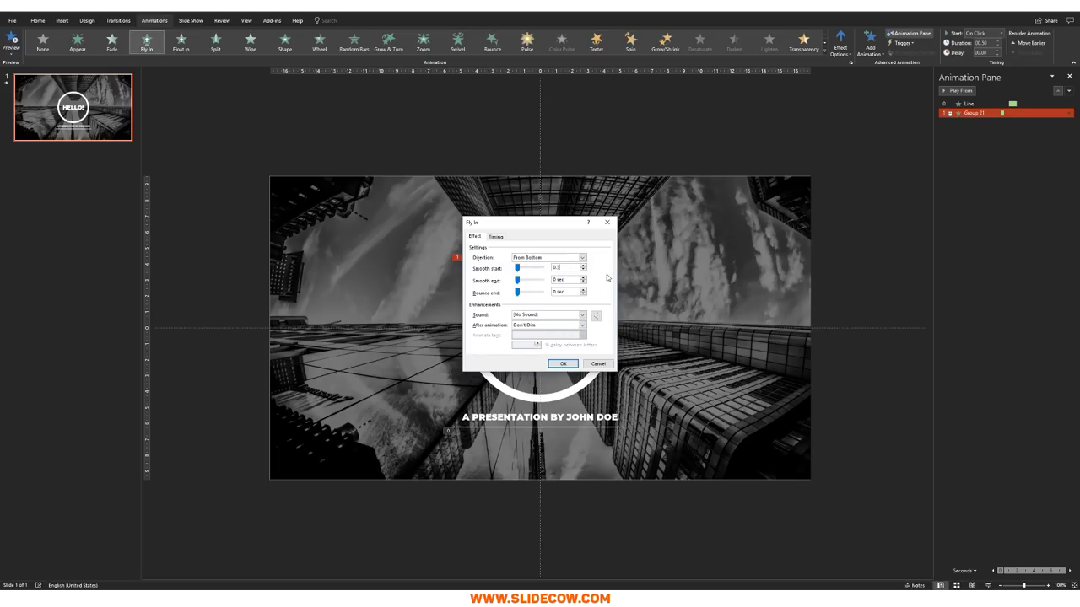
{"action": "key", "text": "Tab"}
{"action": "key", "text": "Tab"}
{"action": "type", "text": "1"}
{"action": "left_click", "coordinate": [562, 364]}
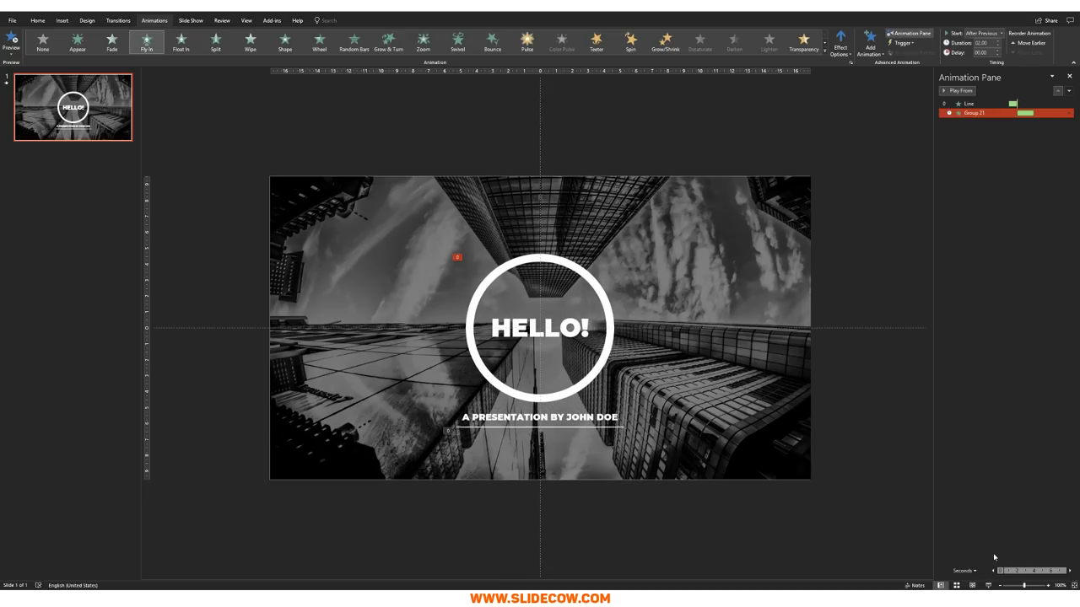
Play the sequence from the line's animation and copy the "HELLO!" group's Fly In to the subtitle text with Animation Painter.
{"action": "left_click", "coordinate": [966, 104]}
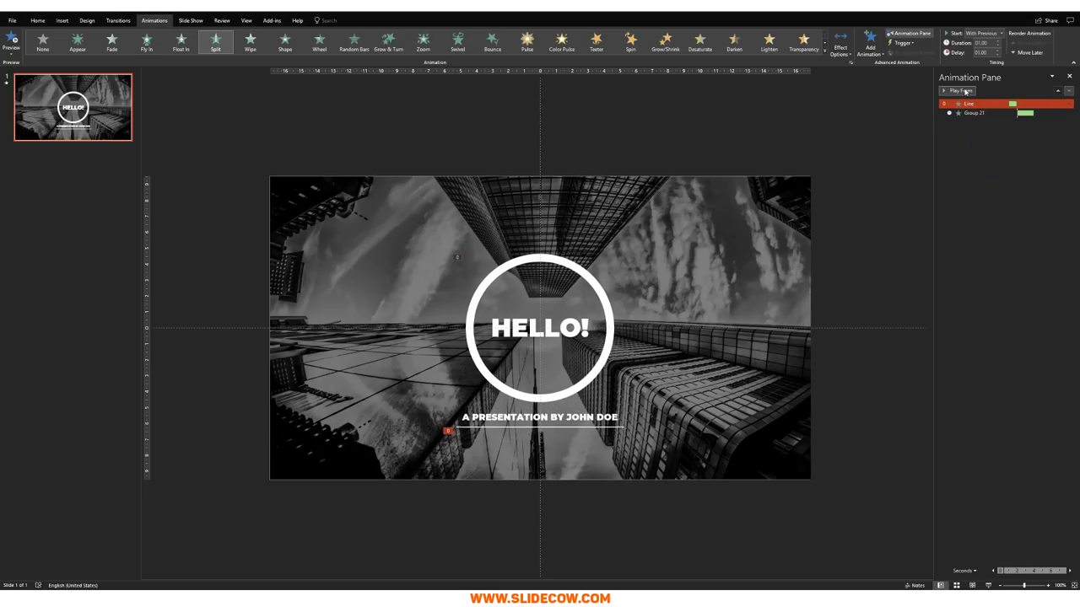
{"action": "left_click", "coordinate": [962, 90]}
{"action": "left_click", "coordinate": [605, 302]}
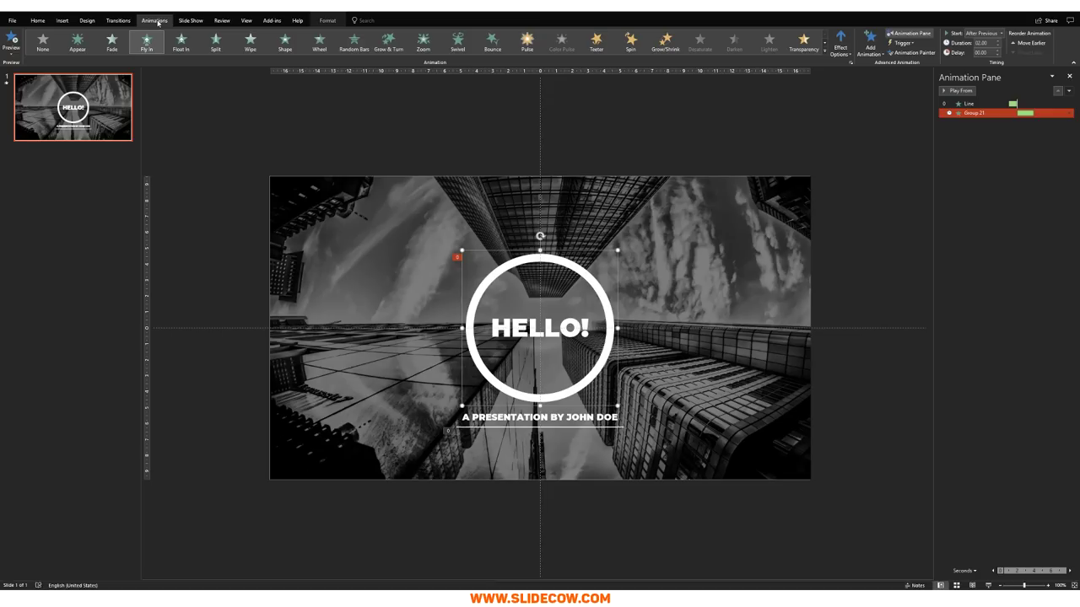
{"action": "left_click", "coordinate": [906, 53]}
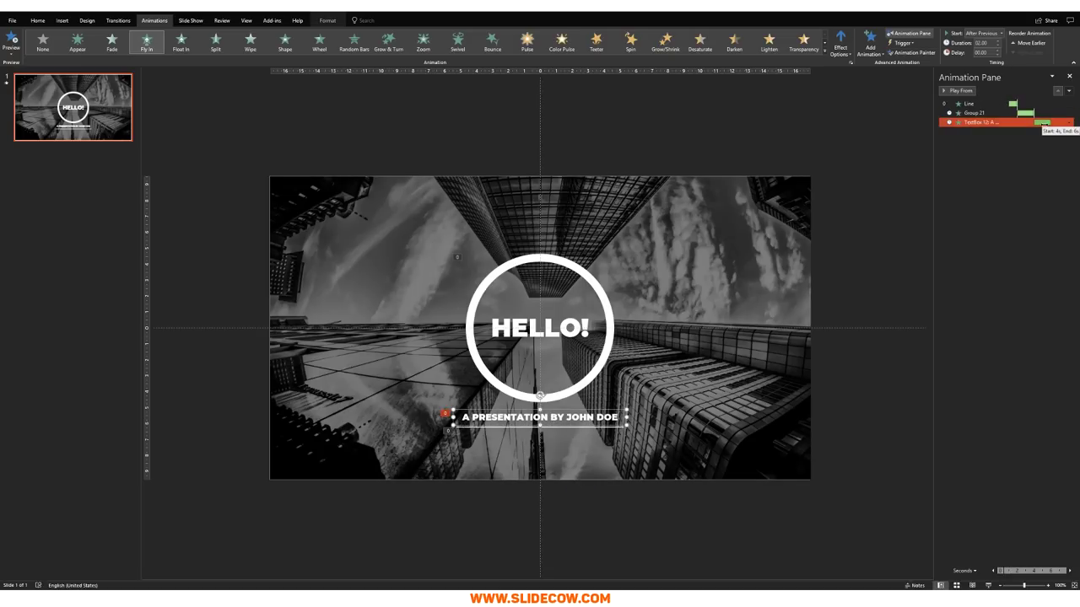
Set the subtitle text's Fly In to start With Previous and play the sequence from the line's animation.
{"action": "double_click", "coordinate": [1046, 125]}
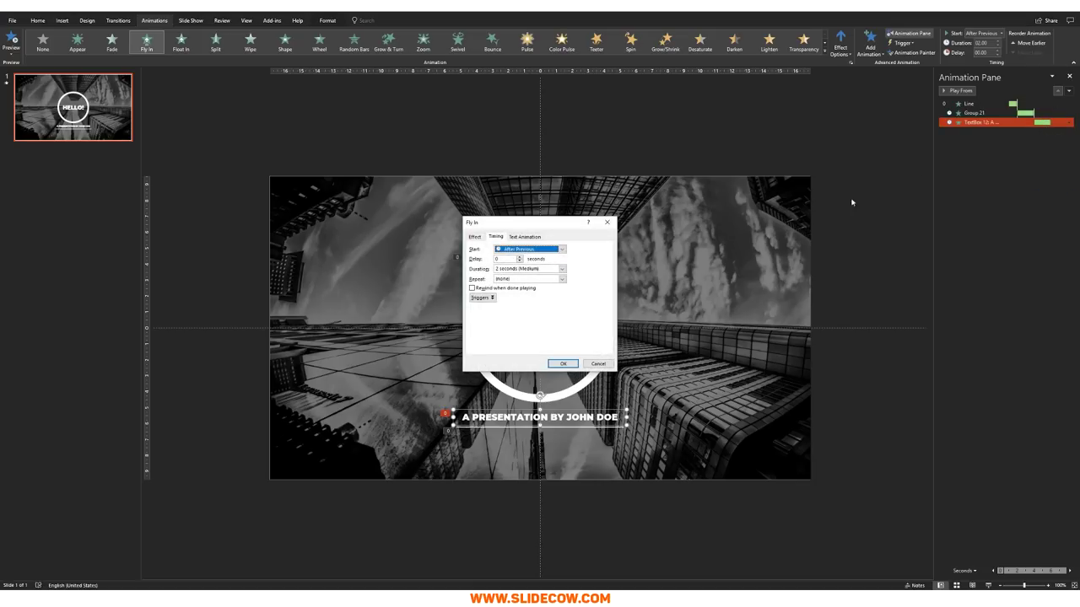
{"action": "left_click", "coordinate": [523, 250]}
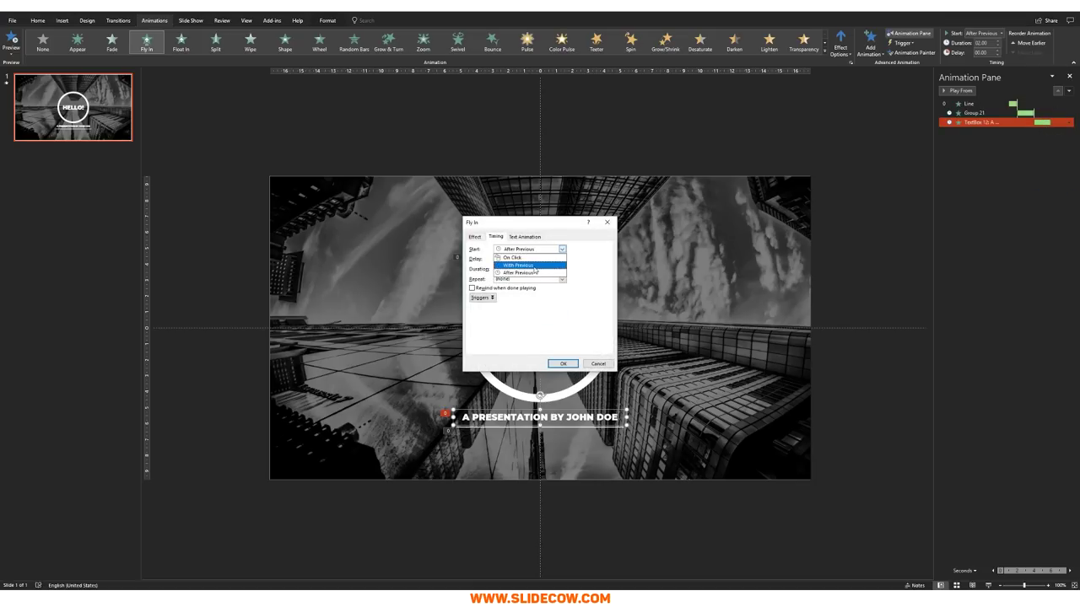
{"action": "left_click", "coordinate": [534, 265]}
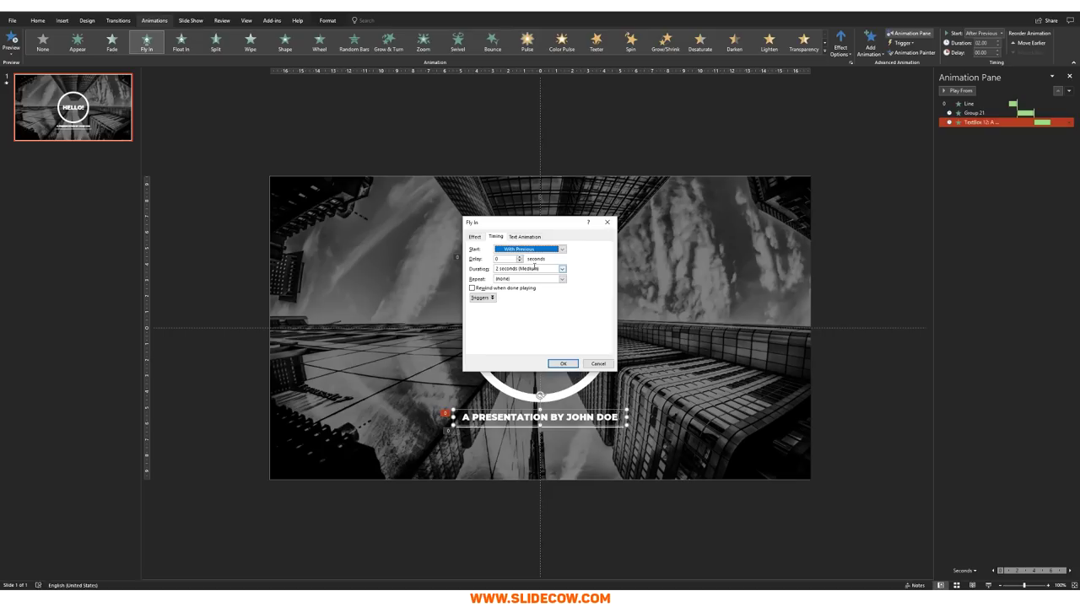
{"action": "left_click", "coordinate": [563, 363]}
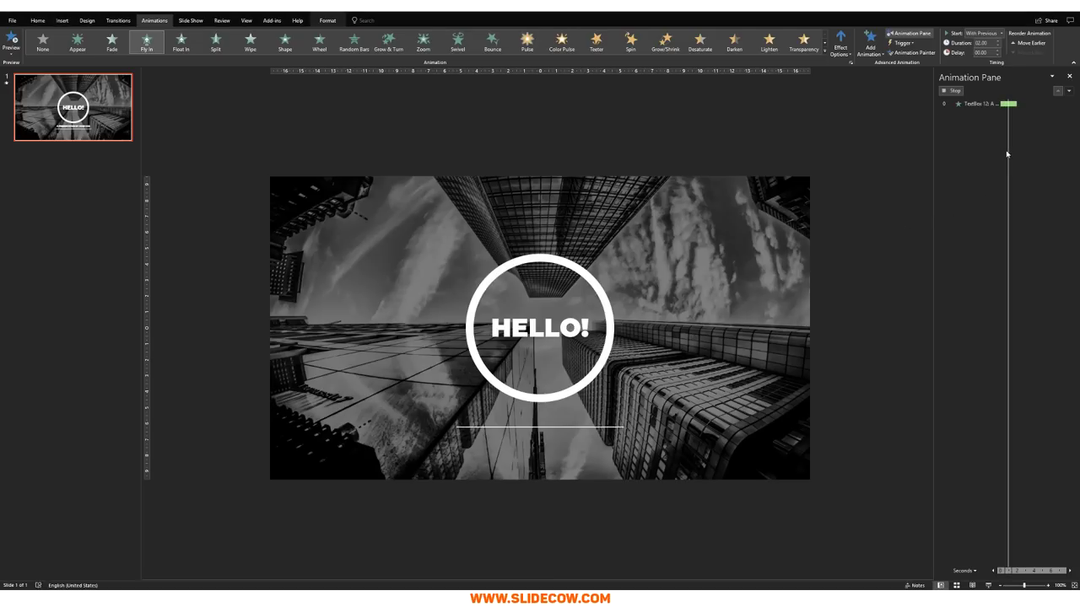
{"action": "left_click", "coordinate": [977, 104]}
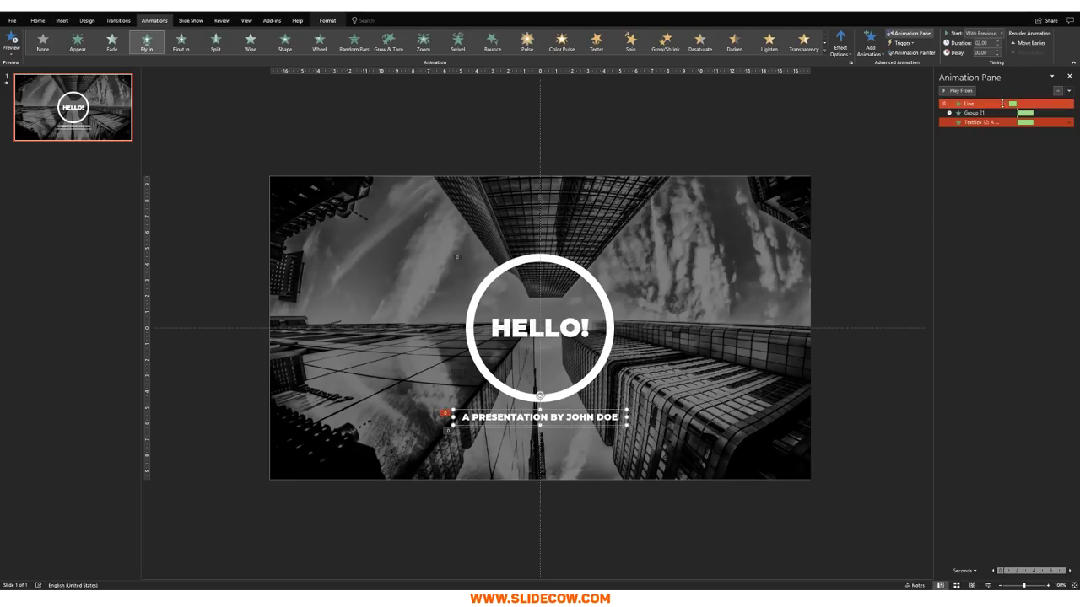
{"action": "left_click", "coordinate": [970, 103]}
{"action": "left_click", "coordinate": [954, 94]}
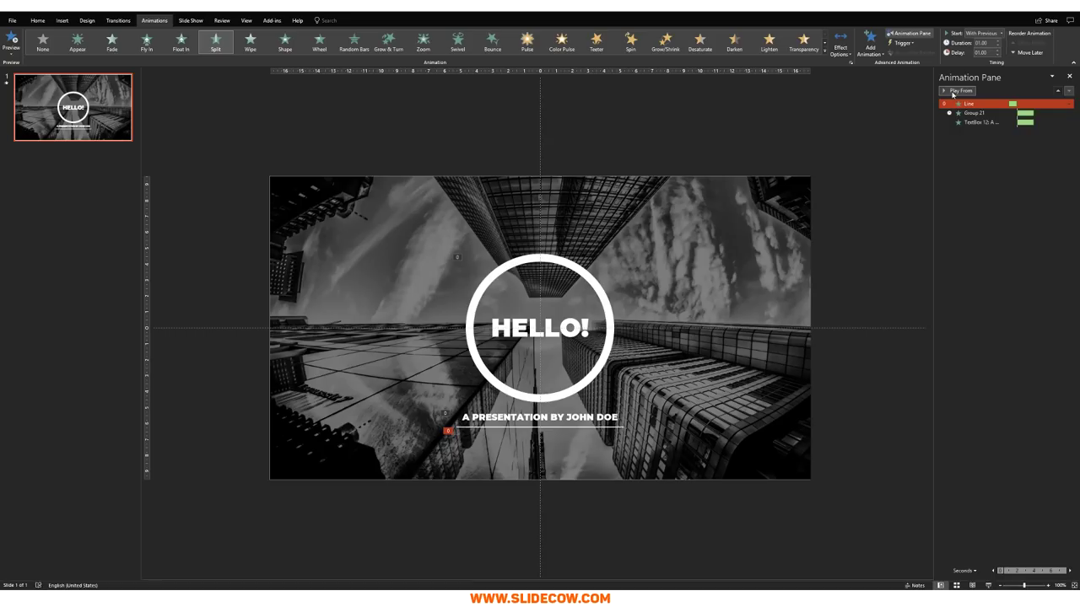
Delay the subtitle text's Fly In by 0.5 seconds on the timeline and replay the sequence from the line's animation.
{"action": "left_click", "coordinate": [1025, 122], "text": "ctrl"}
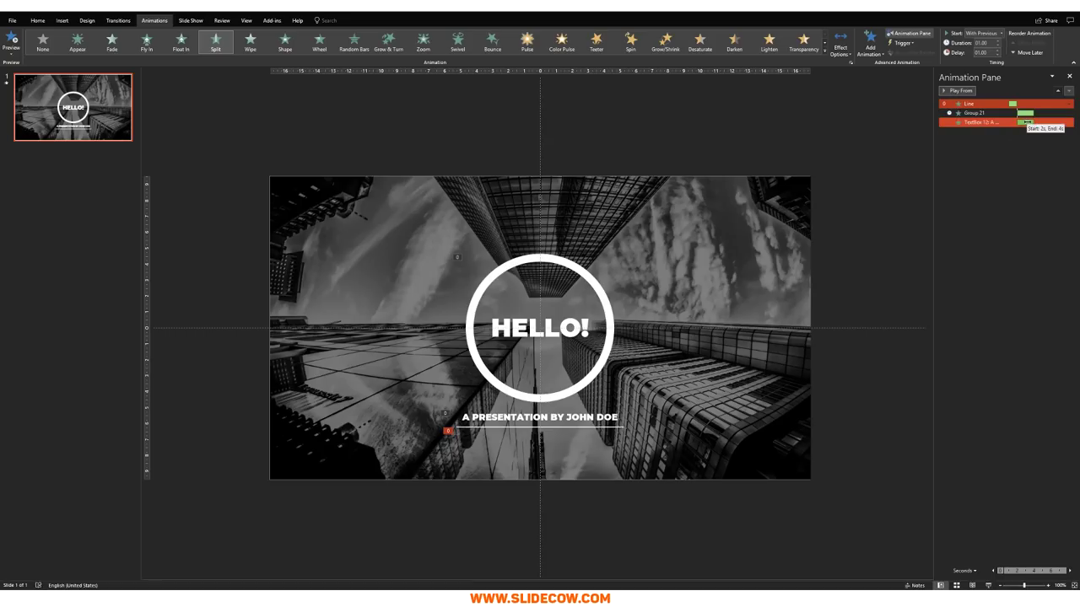
{"action": "left_click", "coordinate": [1023, 122]}
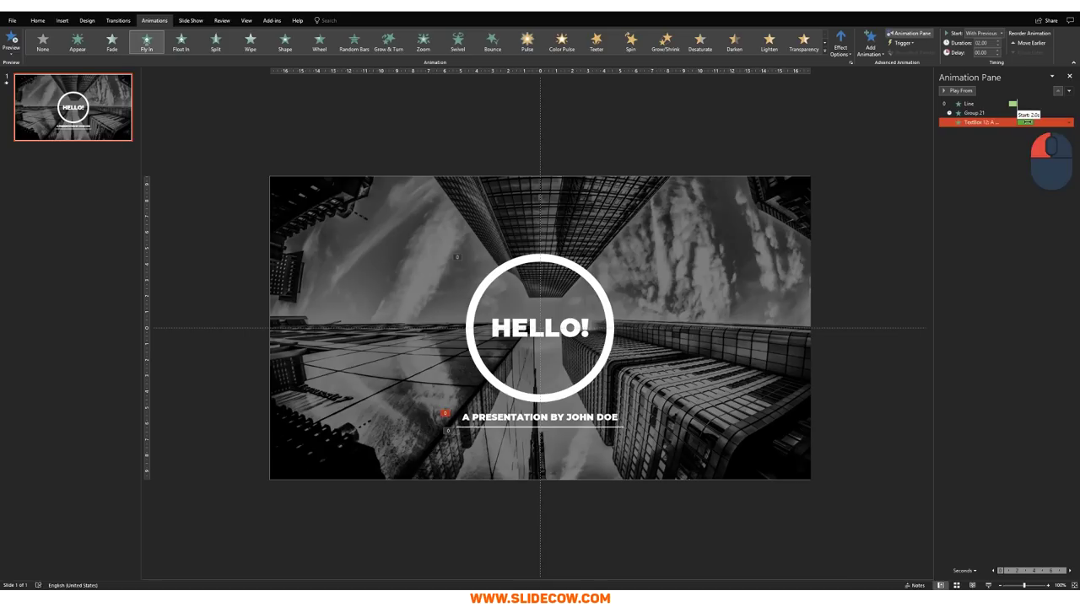
{"action": "left_click_drag", "start_coordinate": [1025, 122], "coordinate": [1031, 122]}
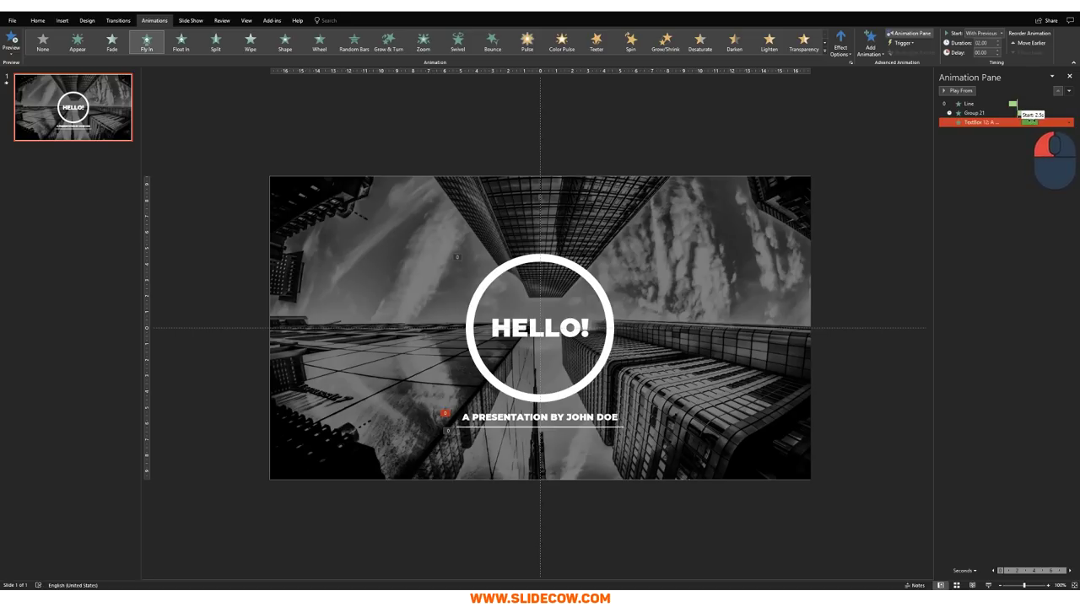
{"action": "left_click_drag", "start_coordinate": [1030, 122], "coordinate": [1031, 123]}
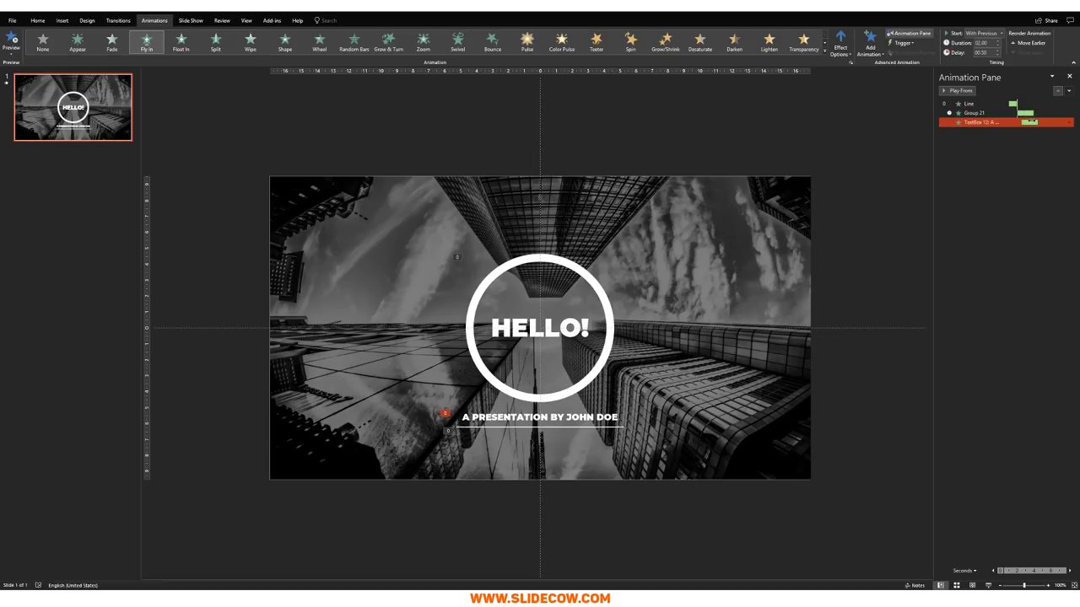
{"action": "left_click", "coordinate": [969, 103]}
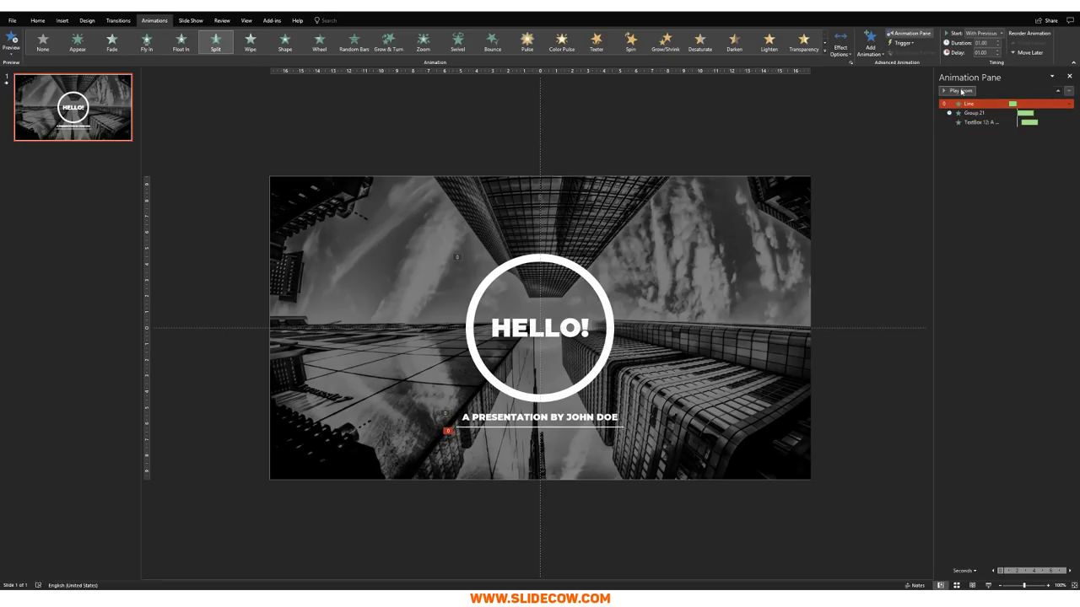
{"action": "left_click", "coordinate": [962, 91]}
Add a Split exit animation to the line under the subtitle and set its duration to 1 second.
{"action": "left_click", "coordinate": [603, 429]}
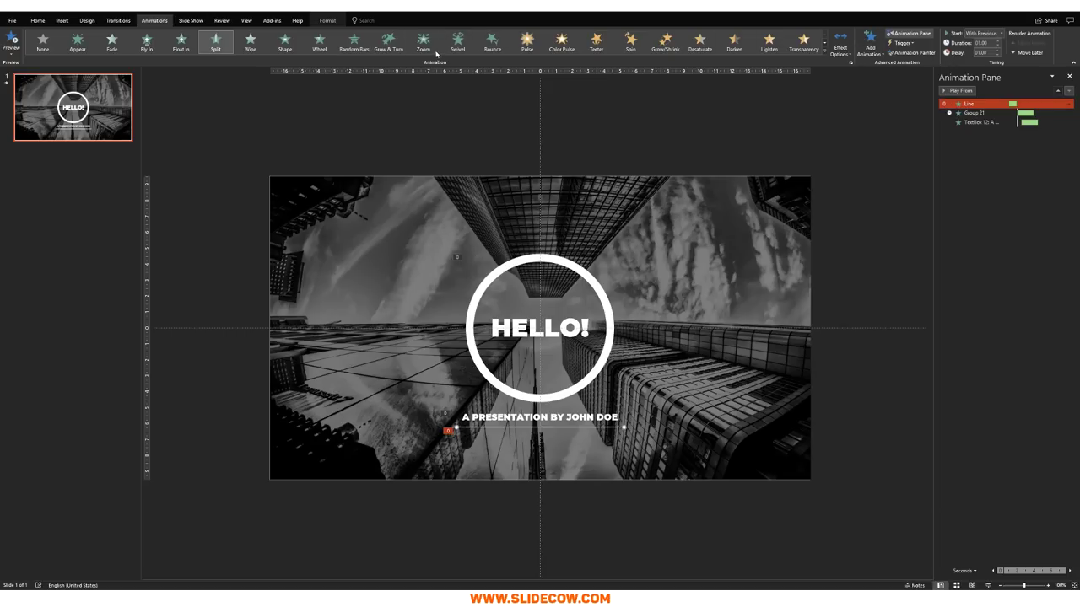
{"action": "left_click", "coordinate": [876, 40]}
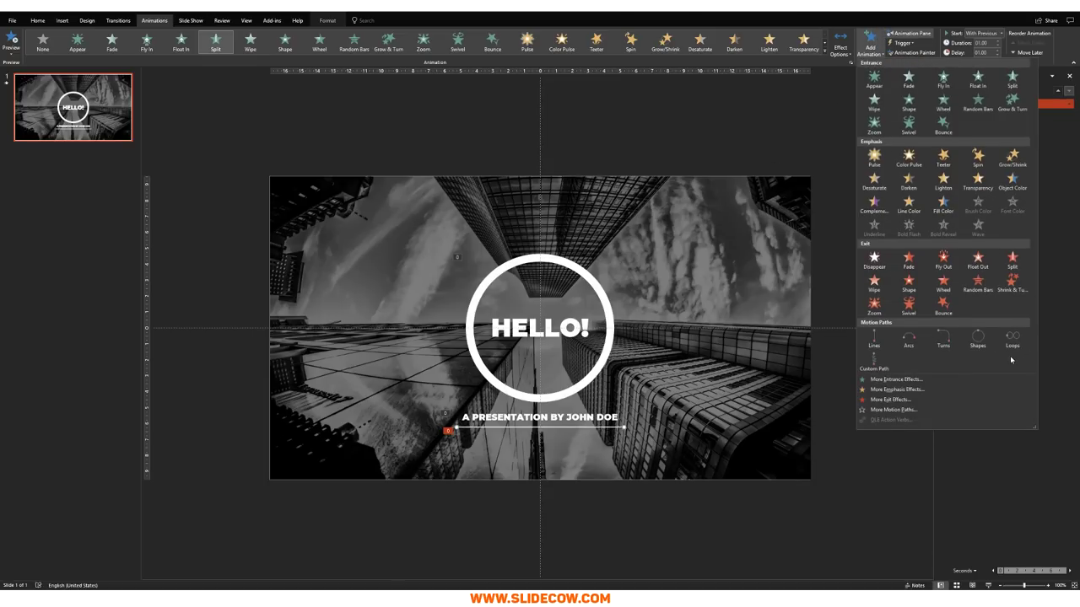
{"action": "left_click", "coordinate": [1012, 259]}
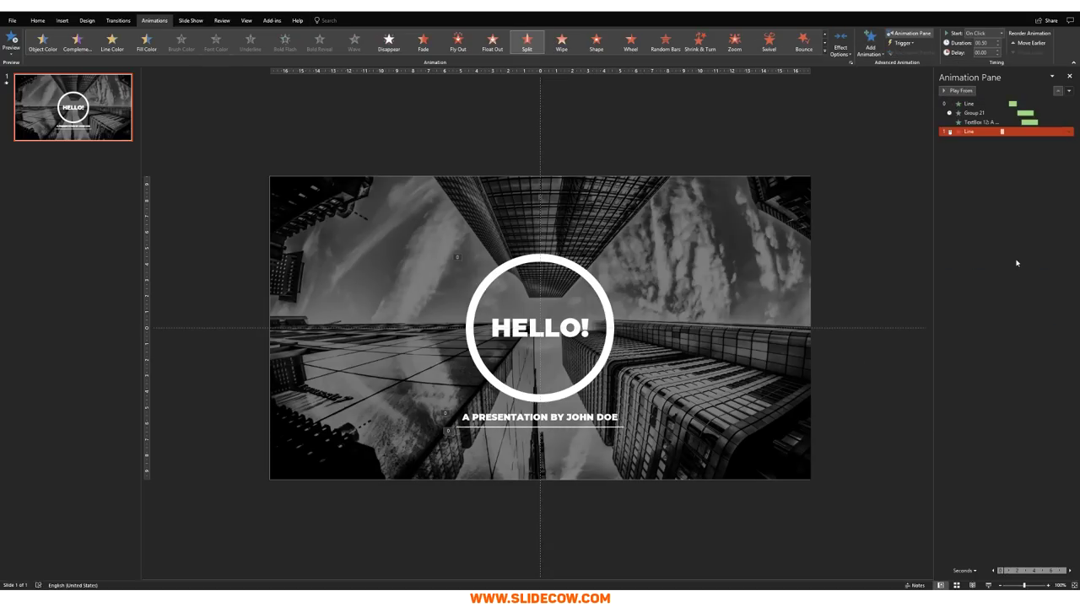
{"action": "double_click", "coordinate": [1025, 132]}
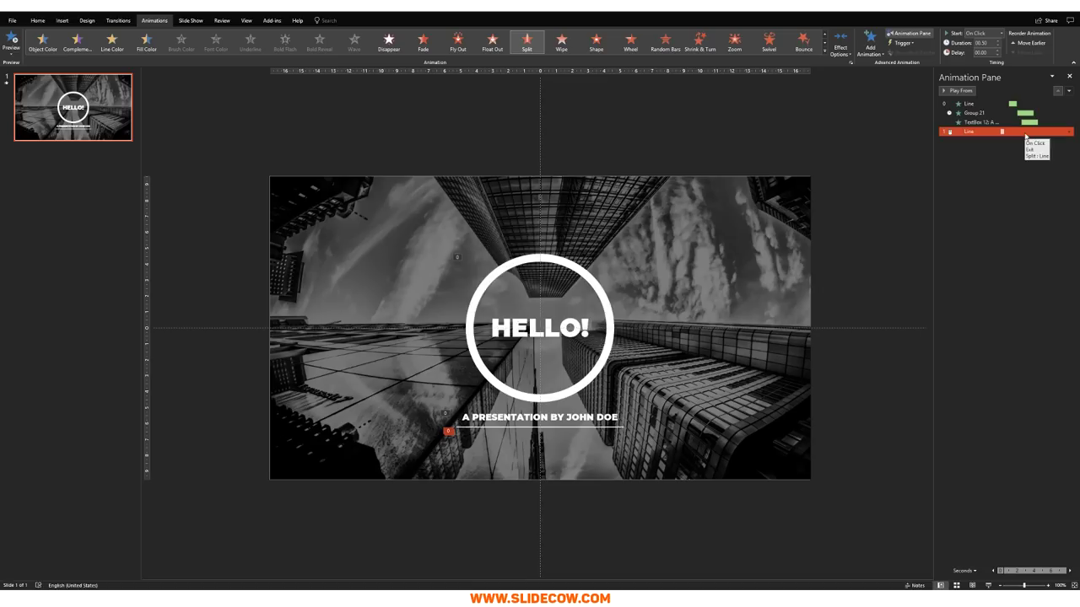
{"action": "left_click", "coordinate": [496, 247]}
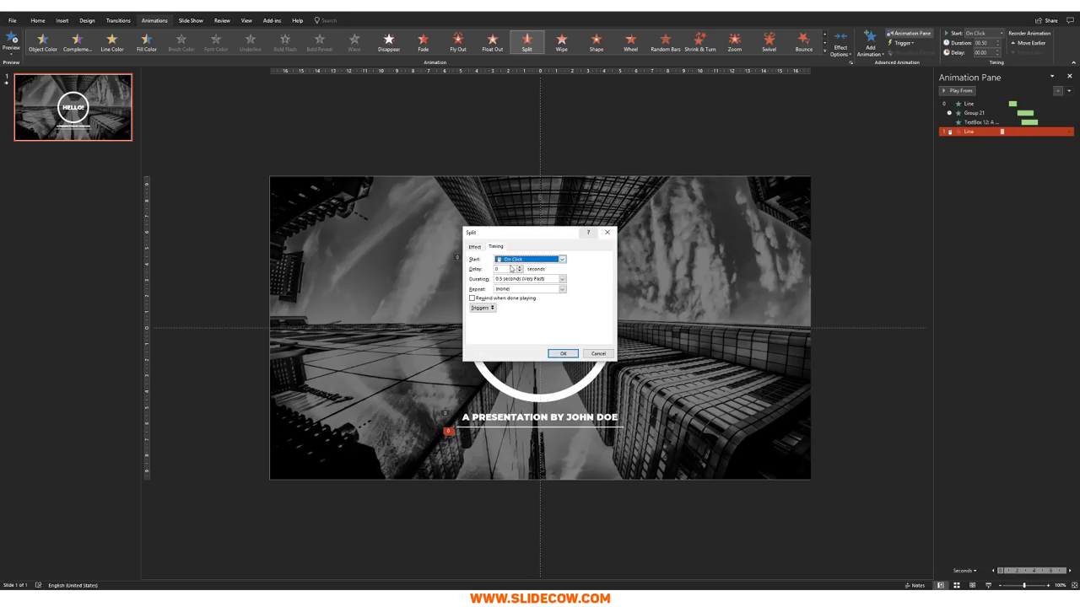
{"action": "left_click", "coordinate": [479, 280]}
{"action": "type", "text": "1"}
{"action": "left_click", "coordinate": [563, 354]}
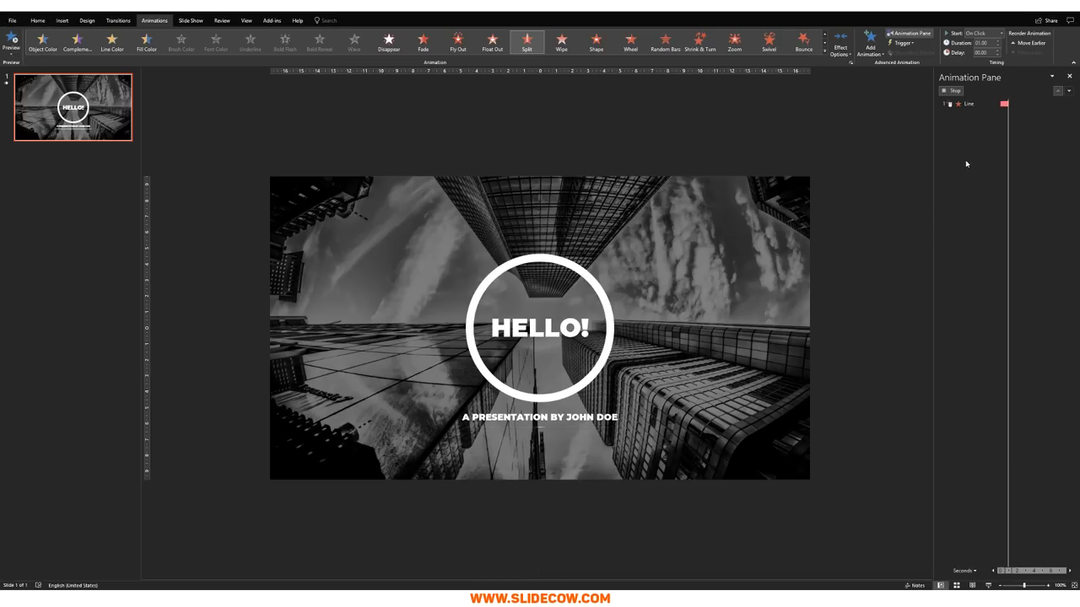
Set the line's Split exit to start After Previous and play the whole sequence from the line's entrance.
{"action": "left_click", "coordinate": [998, 123], "text": "shift"}
{"action": "left_click", "coordinate": [1003, 131]}
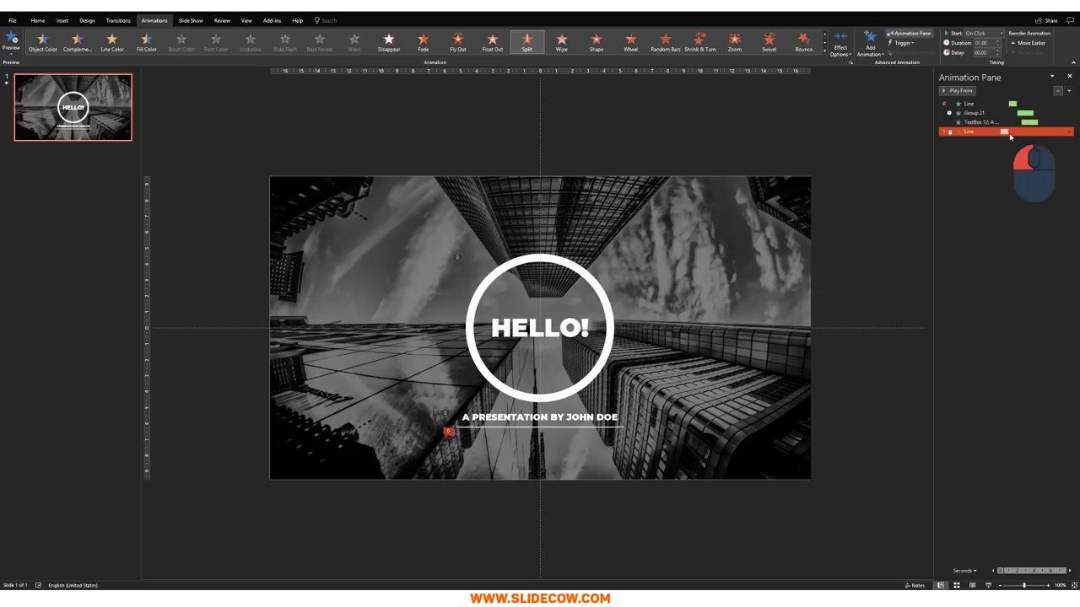
{"action": "double_click", "coordinate": [1004, 132]}
{"action": "left_click", "coordinate": [495, 246]}
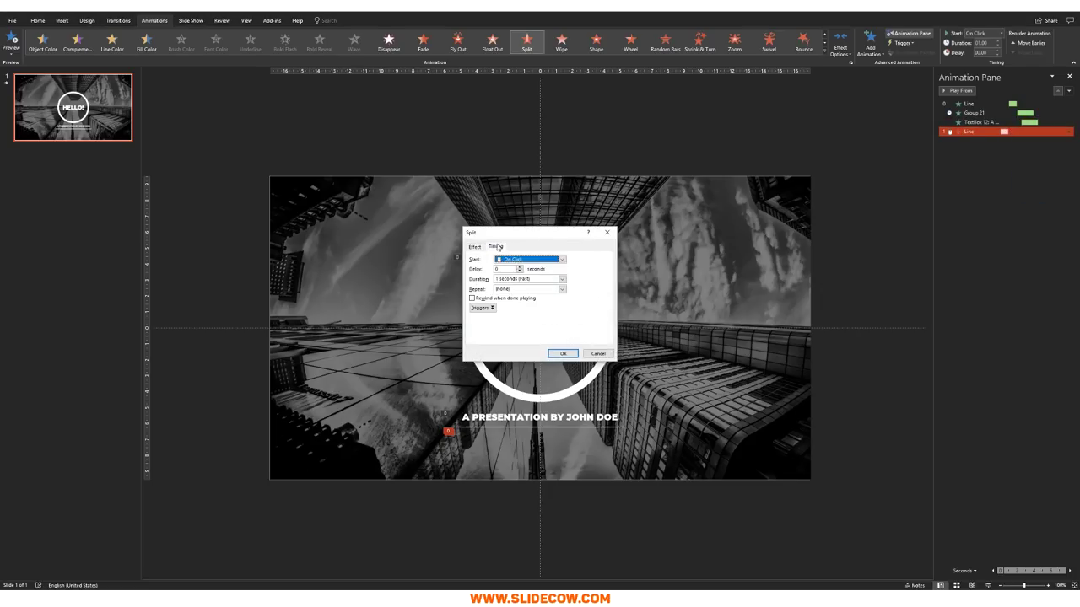
{"action": "left_click", "coordinate": [537, 259]}
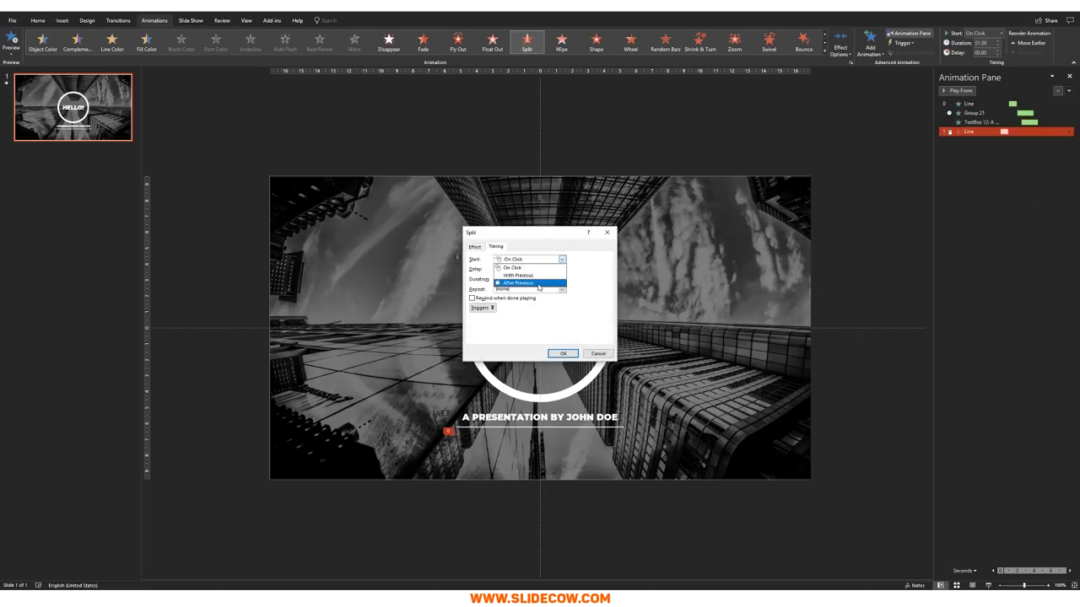
{"action": "left_click", "coordinate": [538, 286]}
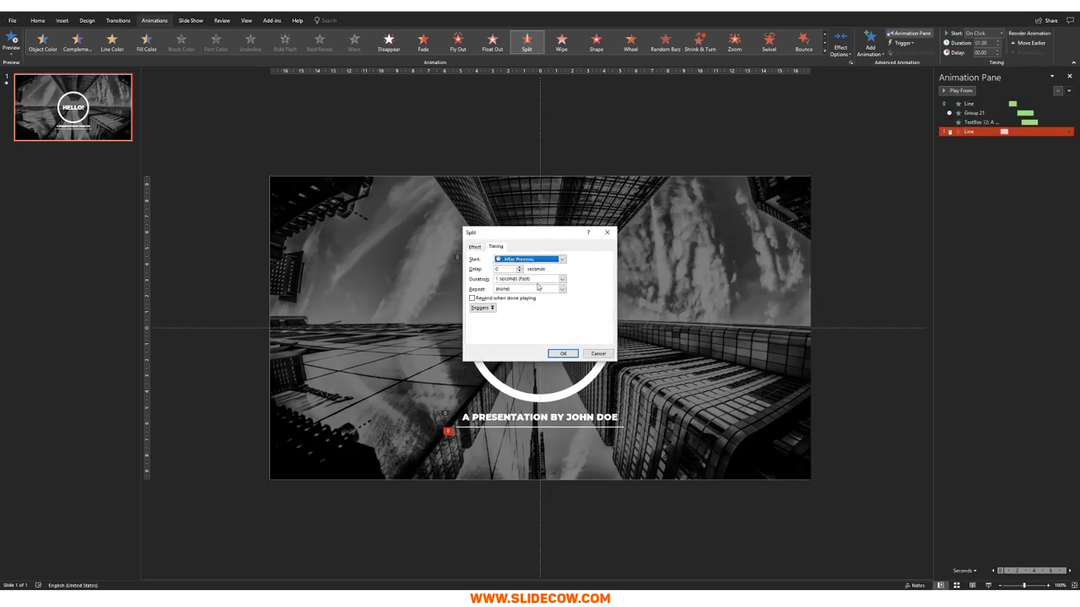
{"action": "left_click", "coordinate": [564, 353]}
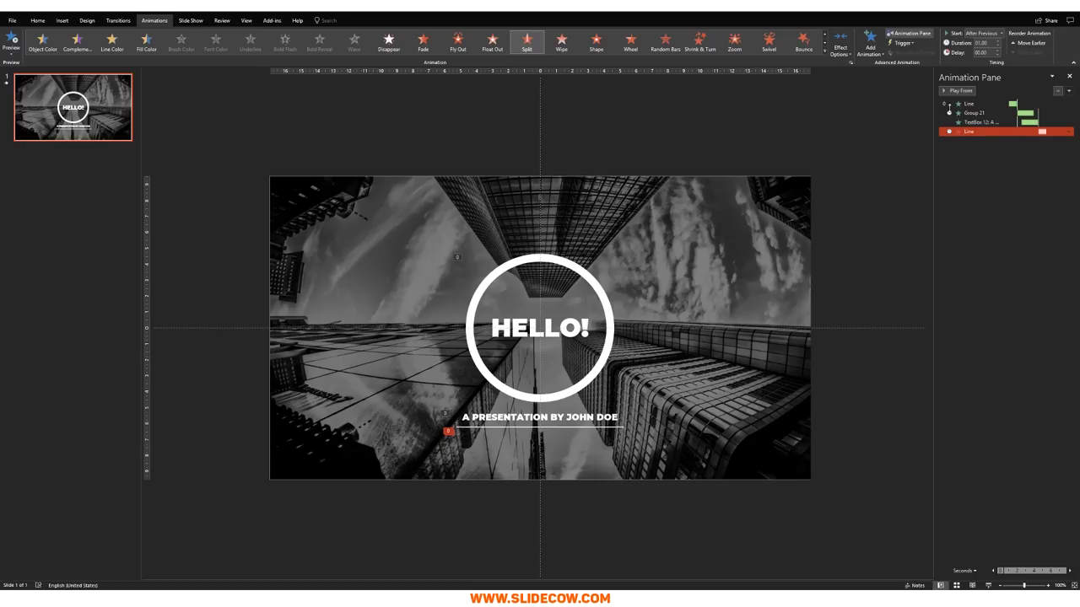
{"action": "left_click", "coordinate": [988, 103], "text": "ctrl"}
{"action": "left_click", "coordinate": [987, 102]}
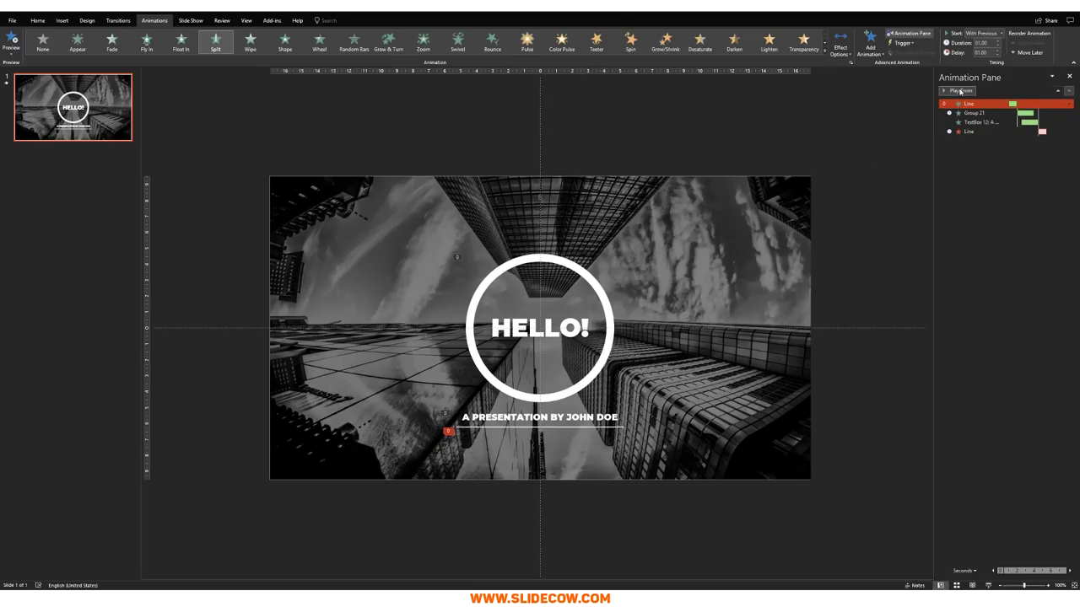
{"action": "left_click", "coordinate": [960, 91]}
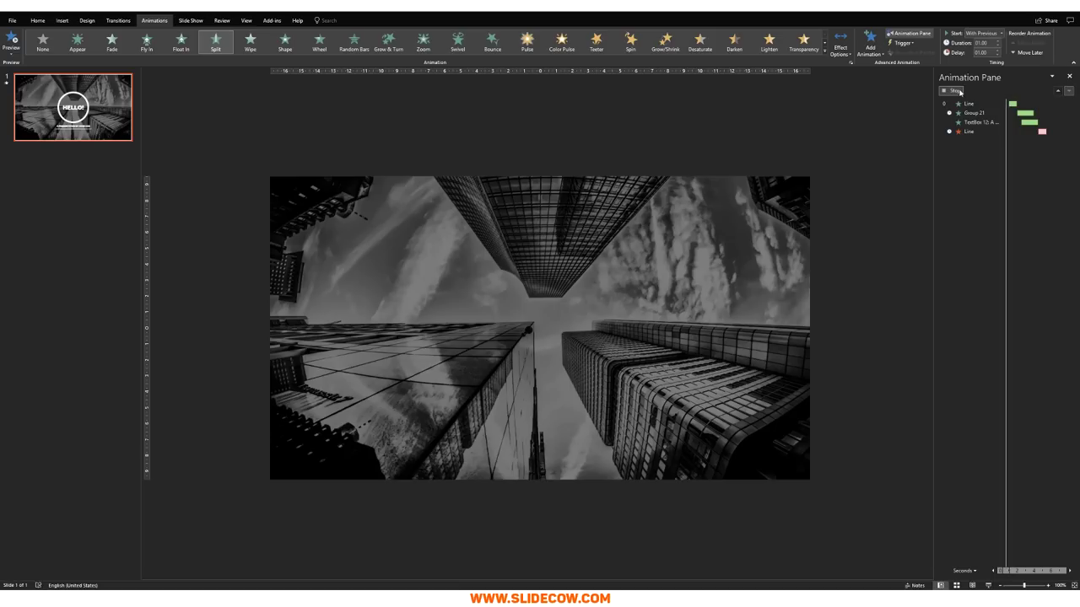